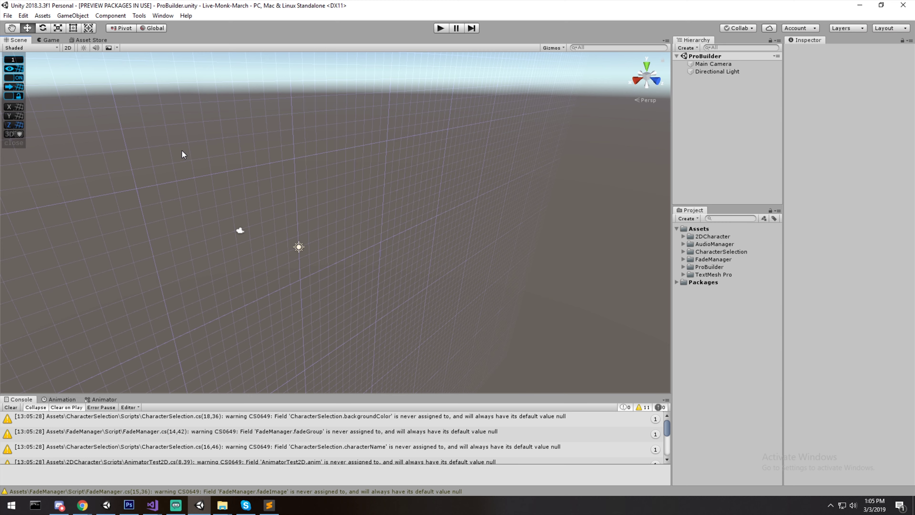
# Switch the ProGrids display to the Y axis grid and from there to the full 3D grid
pyautogui.moveTo(326, 183); pyautogui.dragTo(323, 203, button='right')
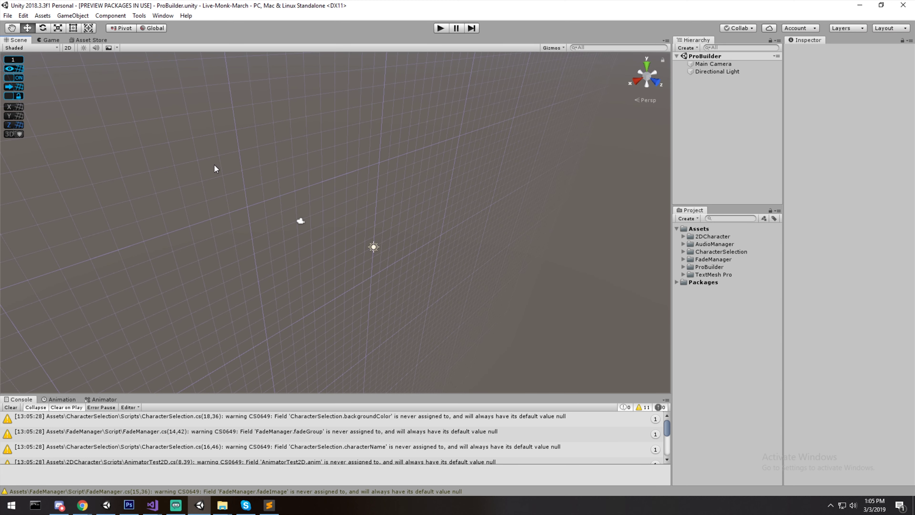
pyautogui.click(14, 116)
pyautogui.press('q')
pyautogui.scroll(4, 329, 252)
pyautogui.moveTo(394, 263); pyautogui.dragTo(386, 241, button='middle')
pyautogui.scroll(4, 386, 241)
pyautogui.click(19, 135)
pyautogui.scroll(-2, 284, 178)
pyautogui.moveTo(283, 177); pyautogui.dragTo(374, 151, button='right')
pyautogui.moveTo(311, 189); pyautogui.dragTo(443, 157, button='middle')
pyautogui.keyDown('alt'); pyautogui.moveTo(443, 160); pyautogui.dragTo(486, 155); pyautogui.keyUp('alt')
# Select the Main Camera and raise it with grid snapping to Y position 2
pyautogui.click(713, 64)
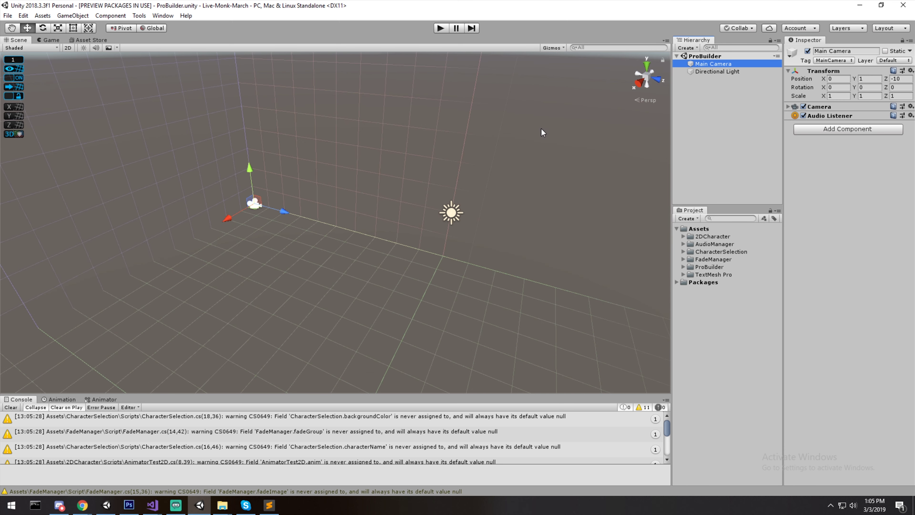
pyautogui.scroll(-4, 298, 181)
pyautogui.scroll(9, 266, 216)
pyautogui.moveTo(221, 210); pyautogui.dragTo(298, 238, button='middle')
pyautogui.scroll(4, 299, 238)
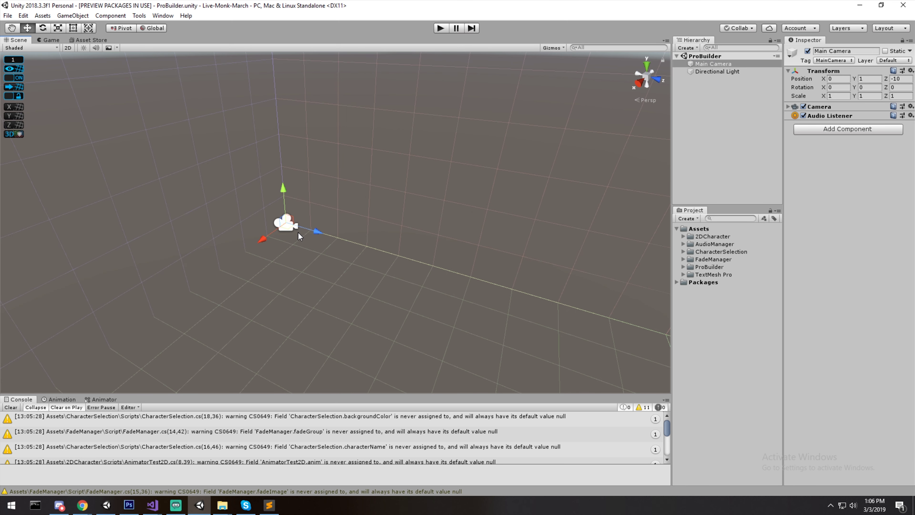
pyautogui.moveTo(295, 216); pyautogui.dragTo(287, 190)
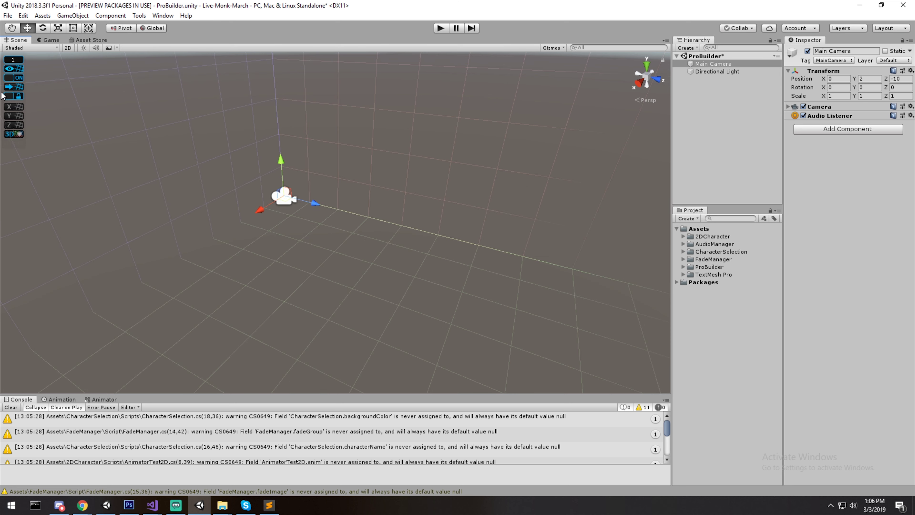
# Switch ProGrids to the Y axis grid and snap-move the Main Camera to Y 1, Z -9
pyautogui.click(14, 116)
pyautogui.moveTo(287, 254); pyautogui.dragTo(302, 244, button='middle')
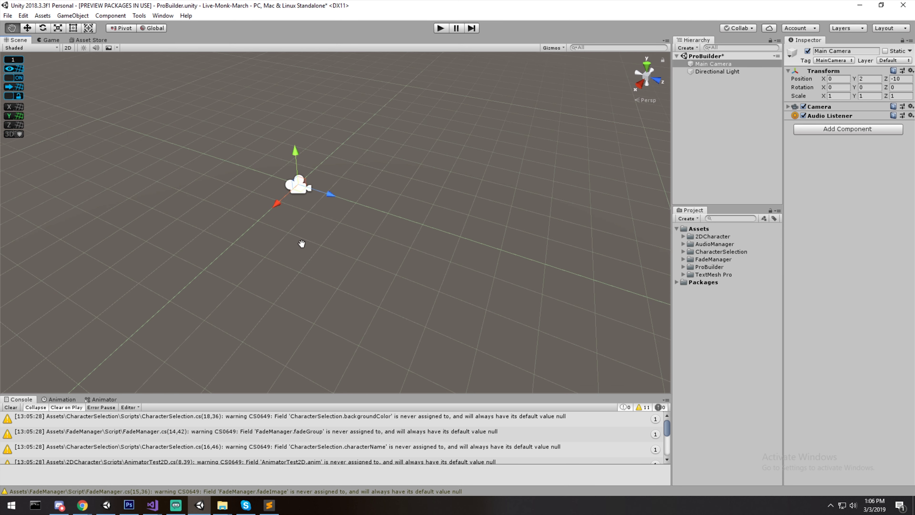
pyautogui.moveTo(305, 192); pyautogui.dragTo(337, 242)
pyautogui.moveTo(227, 199); pyautogui.dragTo(322, 217)
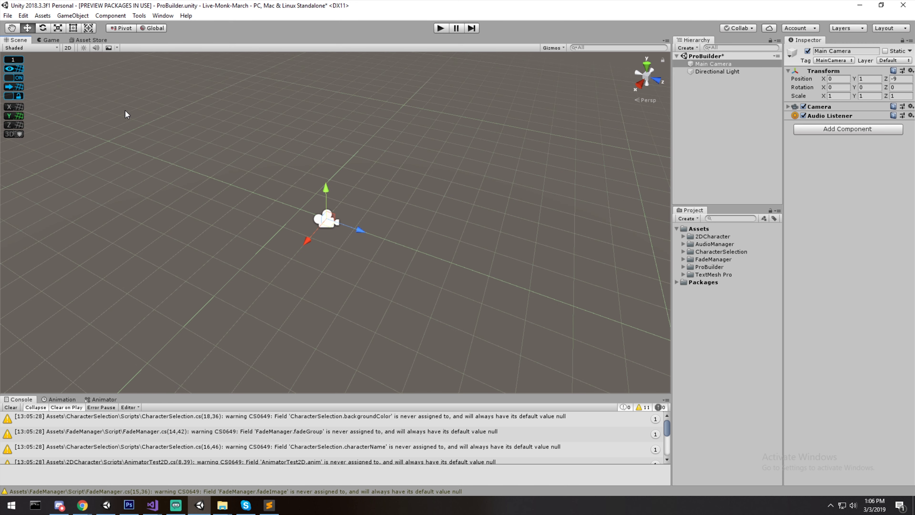
# Hide the ProGrids grid in the scene and collapse the ProGrids controls
pyautogui.moveTo(126, 112); pyautogui.dragTo(155, 118, button='middle')
pyautogui.click(19, 71)
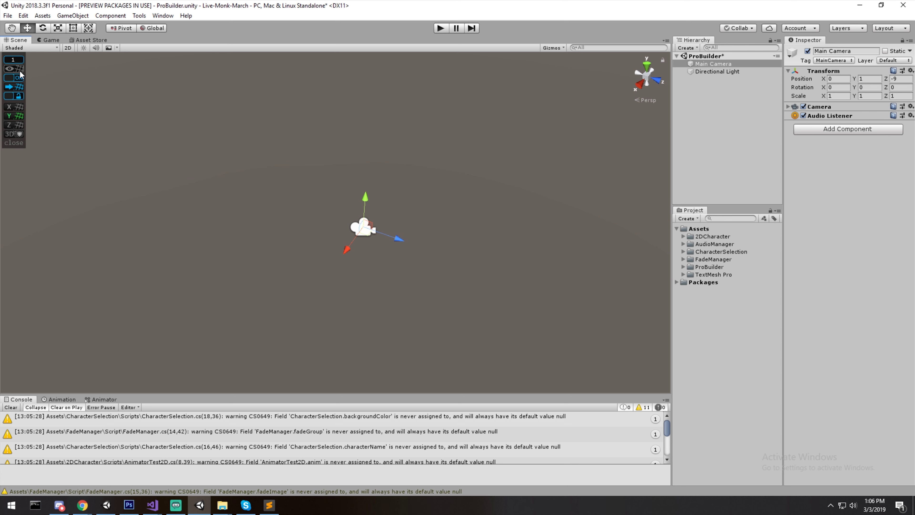
pyautogui.click(14, 143)
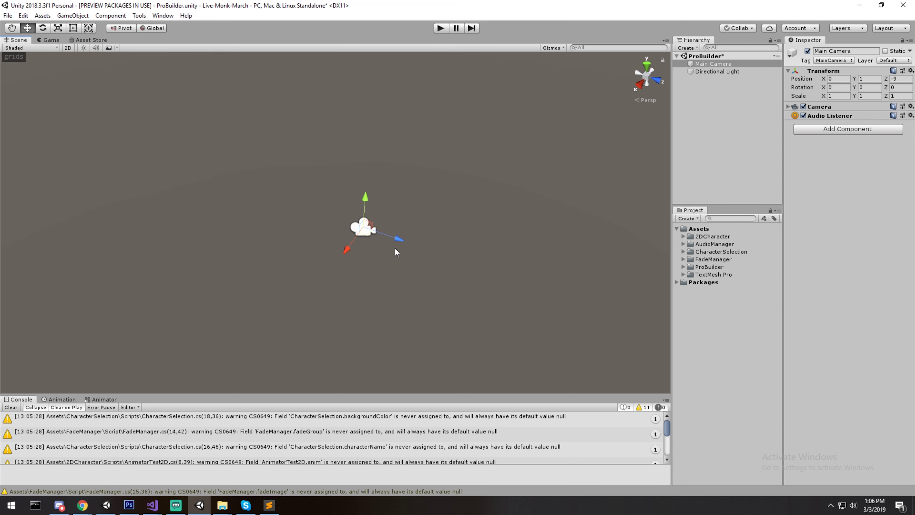
# Reopen the ProGrids controls, turn snapping off and move the Main Camera freely along Z to -8.94
pyautogui.moveTo(384, 235)
pyautogui.mouseDown()
pyautogui.moveTo(413, 236)
pyautogui.moveTo(390, 232)
pyautogui.mouseUp()
pyautogui.click(2, 57)
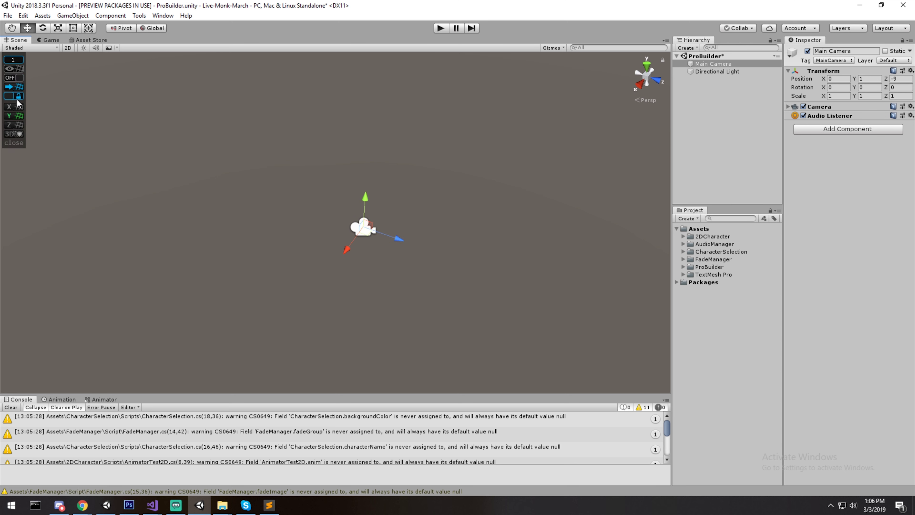
pyautogui.moveTo(398, 237); pyautogui.dragTo(362, 226)
# Turn snapping and grid visibility back on and move the Main Camera along Z to -10
pyautogui.click(16, 77)
pyautogui.click(17, 72)
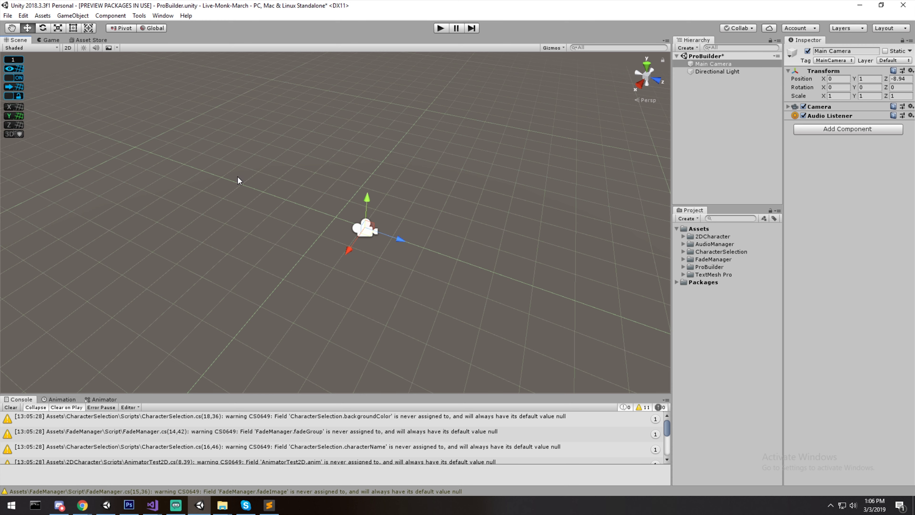
pyautogui.moveTo(399, 239); pyautogui.dragTo(358, 227)
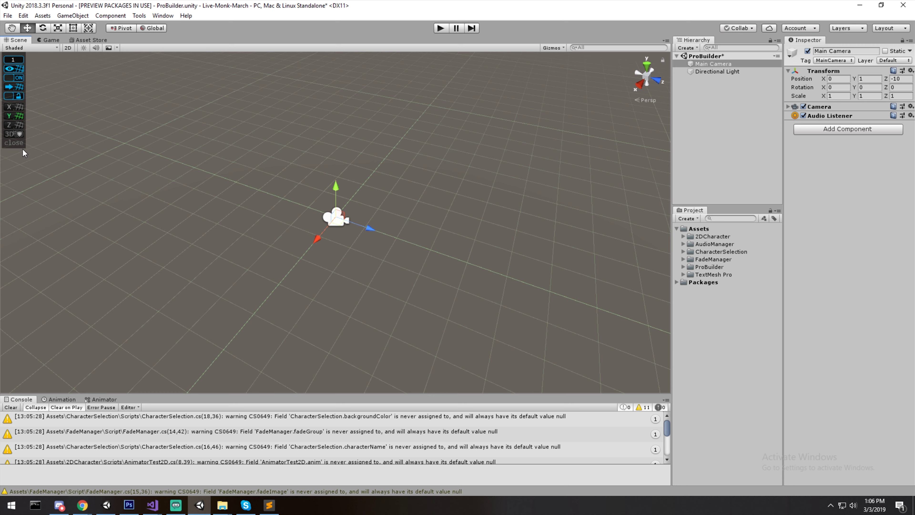
pyautogui.scroll(3, 353, 215)
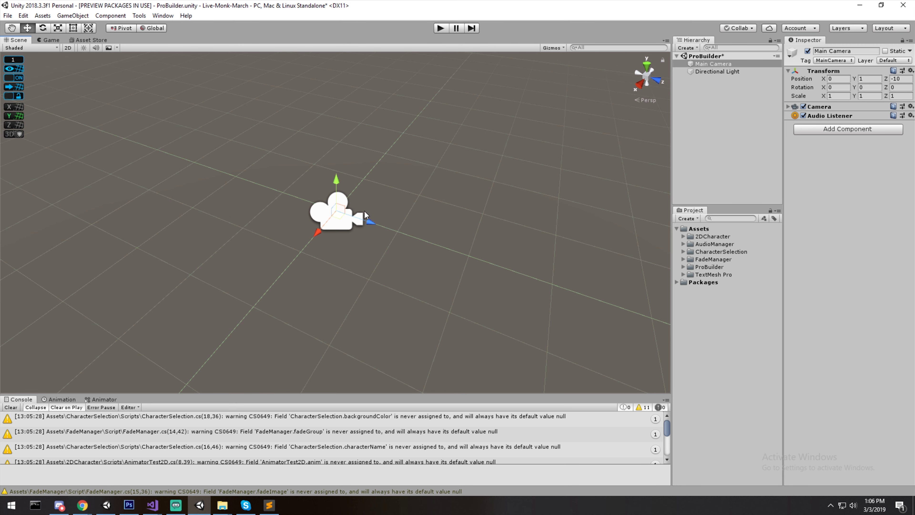
# Set the ProGrids snap value to 0.5
pyautogui.click(15, 63)
pyautogui.click(15, 63)
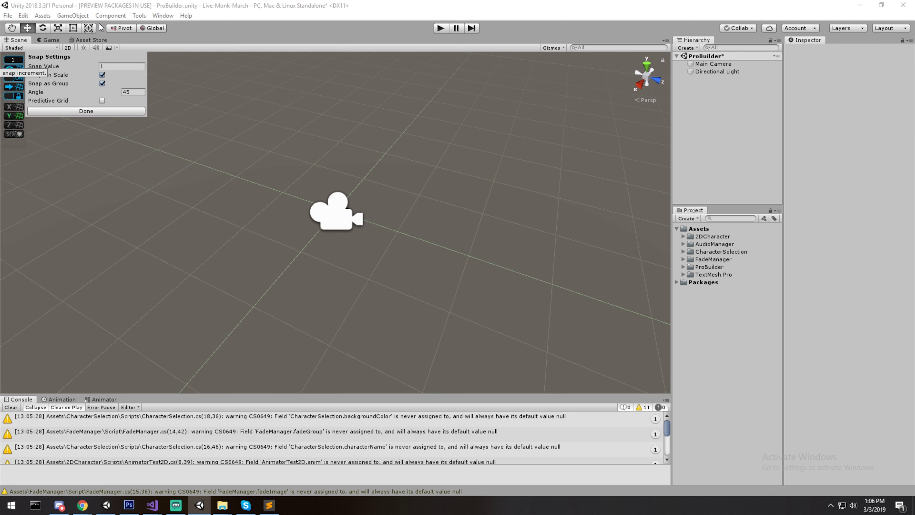
pyautogui.click(96, 68)
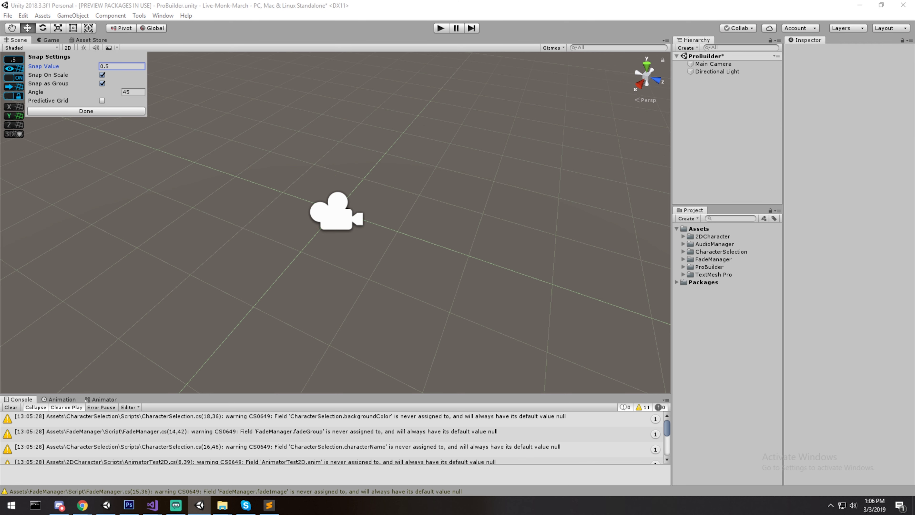
pyautogui.scroll(5, 360, 180)
pyautogui.scroll(-3, 359, 178)
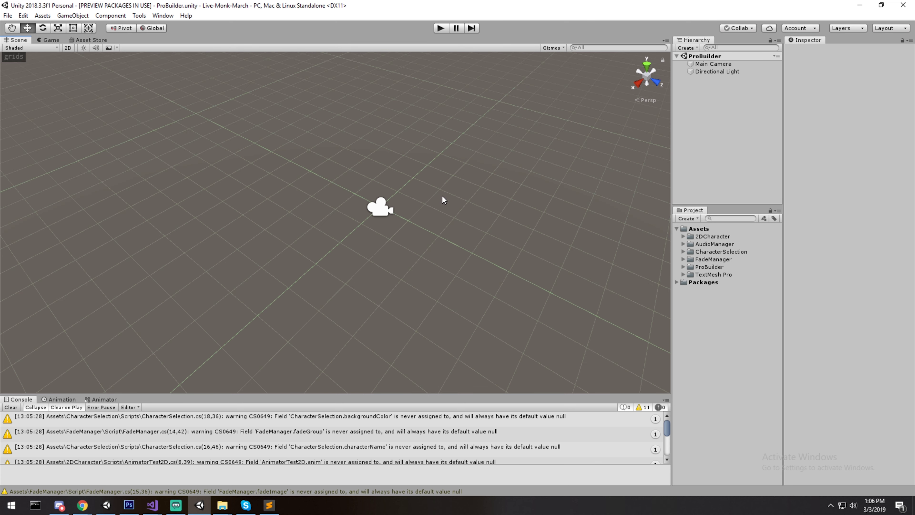
pyautogui.moveTo(518, 156); pyautogui.dragTo(507, 168, button='middle')
pyautogui.moveTo(413, 167)
pyautogui.mouseDown(button='middle')
pyautogui.moveTo(410, 151)
pyautogui.moveTo(415, 169)
pyautogui.mouseUp(button='middle')
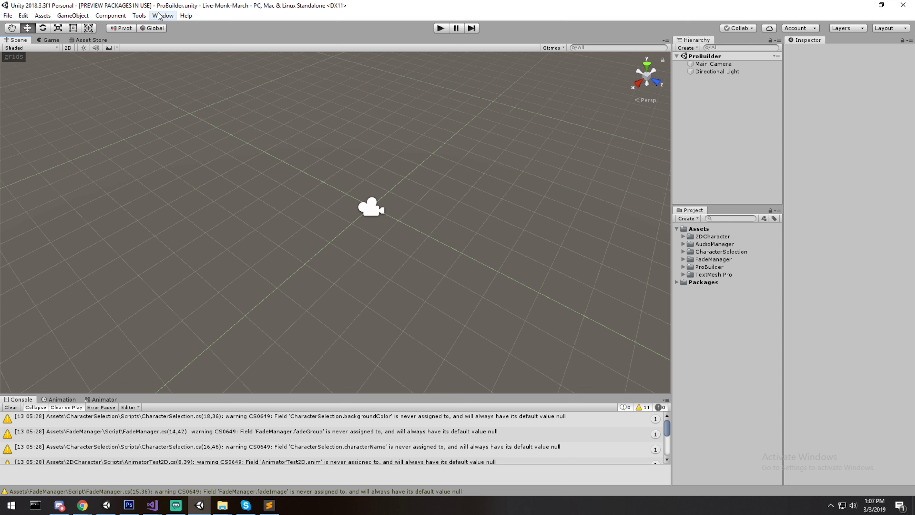
# Open the ProBuilder window and dock it as a tab beside the Project window
pyautogui.click(143, 17)
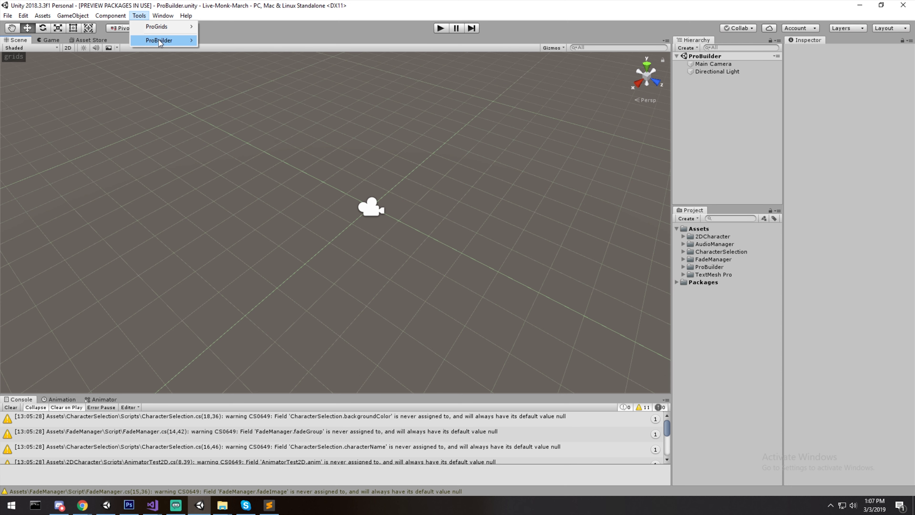
pyautogui.moveTo(159, 41)
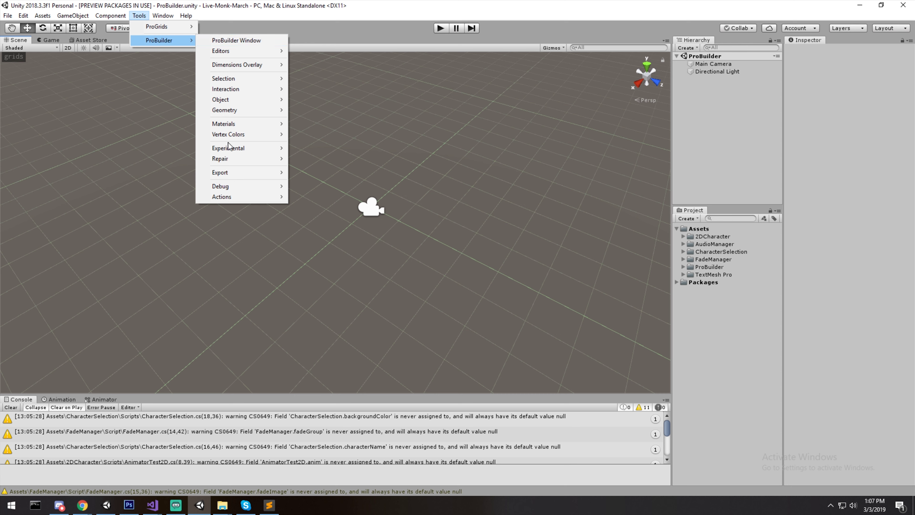
pyautogui.click(245, 43)
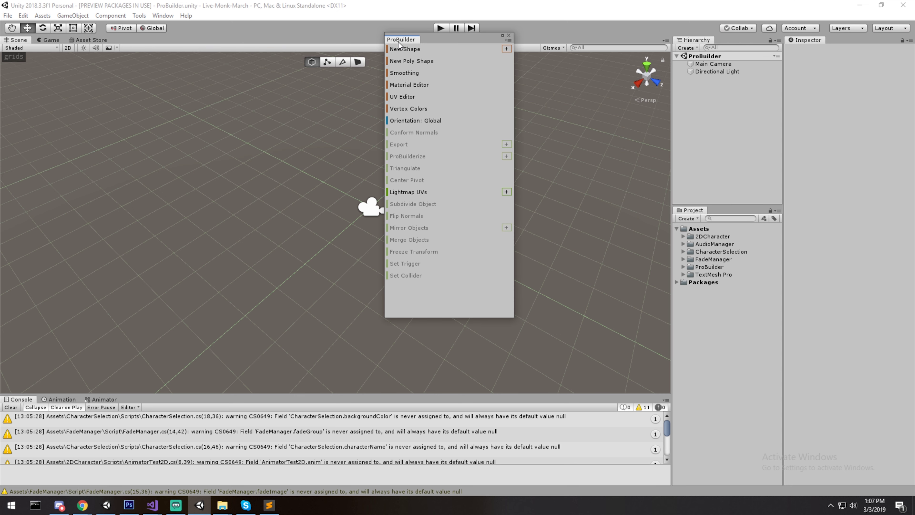
pyautogui.moveTo(405, 40); pyautogui.dragTo(711, 214)
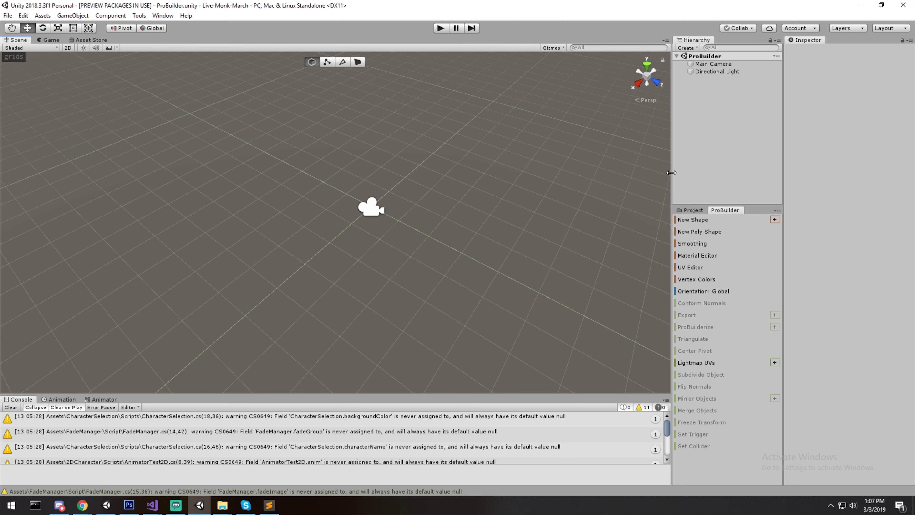
pyautogui.moveTo(672, 175)
pyautogui.mouseDown()
pyautogui.moveTo(659, 176)
pyautogui.moveTo(672, 179)
pyautogui.mouseUp()
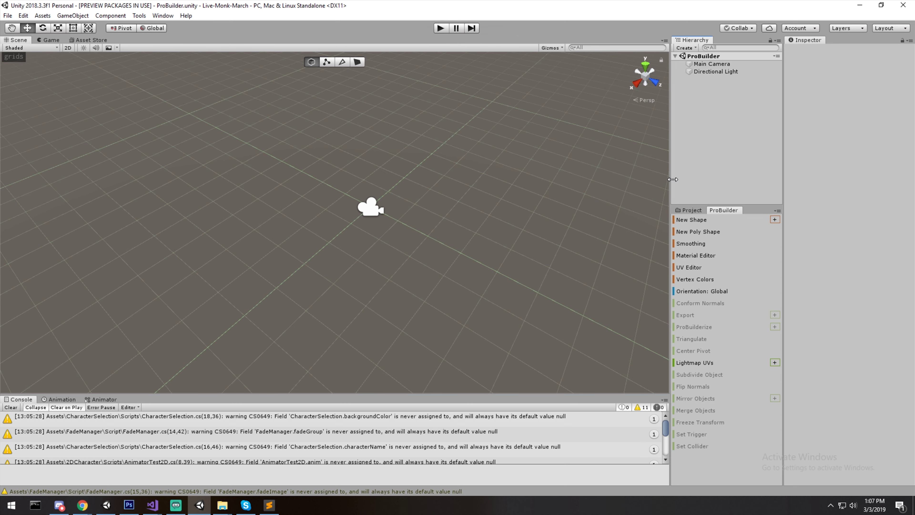
# Switch the ProBuilder window to icon mode and back to text mode
pyautogui.moveTo(718, 212)
pyautogui.mouseDown()
pyautogui.moveTo(731, 71)
pyautogui.moveTo(721, 51)
pyautogui.moveTo(720, 212)
pyautogui.mouseUp()
pyautogui.scroll(1, 476, 239)
pyautogui.scroll(-2, 476, 240)
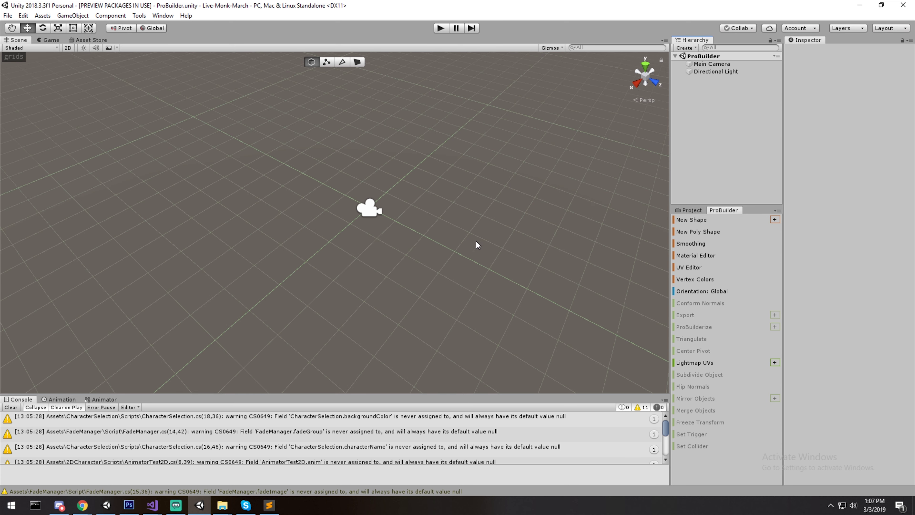
pyautogui.rightClick(732, 462)
pyautogui.click(755, 447)
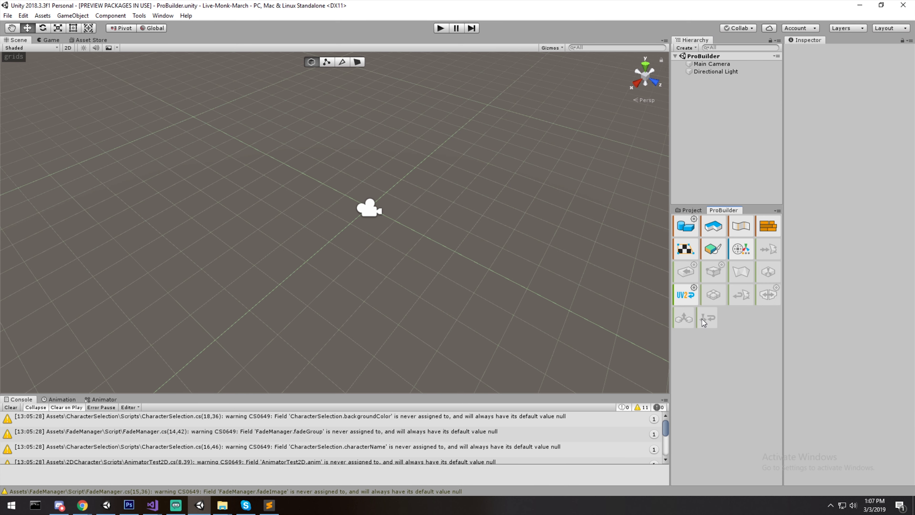
pyautogui.scroll(2, 539, 261)
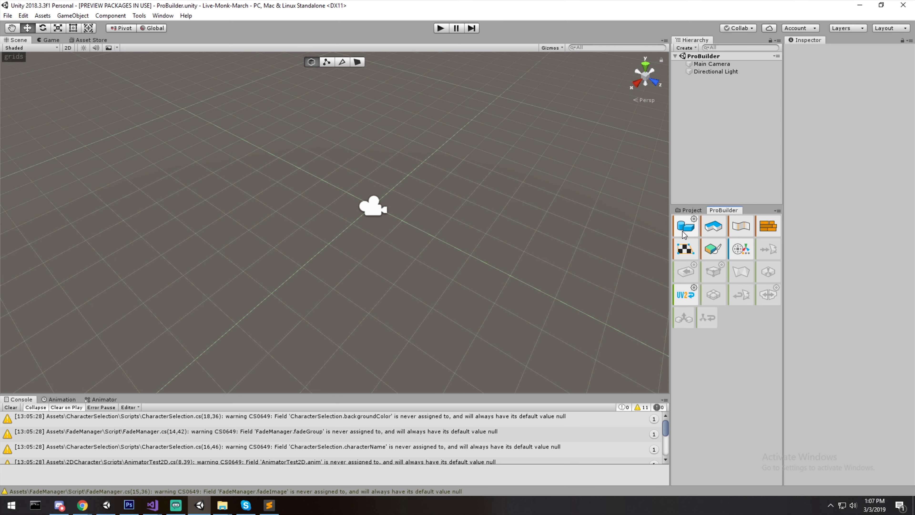
pyautogui.rightClick(723, 344)
pyautogui.click(775, 374)
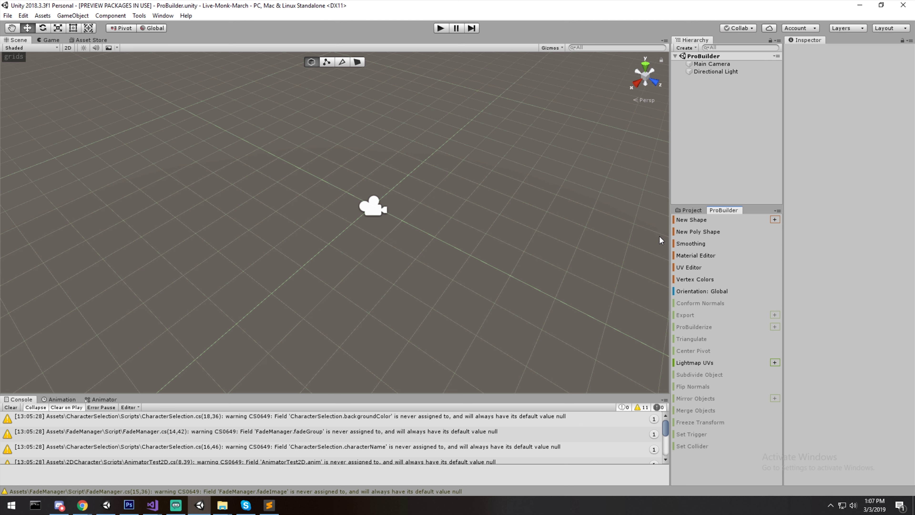
# Start a new ProBuilder poly shape and clear the Console messages
pyautogui.click(684, 232)
pyautogui.scroll(3, 277, 161)
pyautogui.click(11, 407)
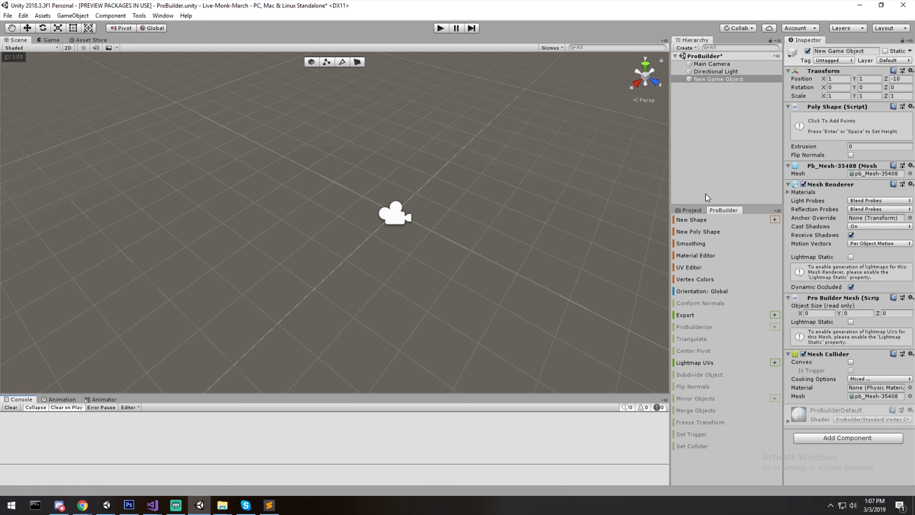
# Create a ProBuilder cube with the New Shape command and delete it from the scene
pyautogui.click(696, 219)
pyautogui.moveTo(479, 173); pyautogui.dragTo(460, 186, button='middle')
pyautogui.click(697, 94)
pyautogui.click(702, 81)
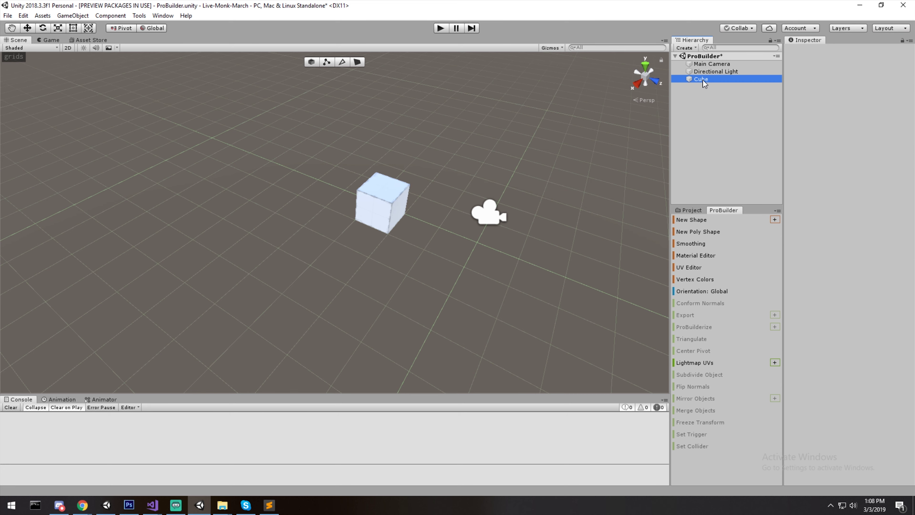
pyautogui.press('Delete')
pyautogui.moveTo(551, 158); pyautogui.dragTo(544, 156, button='middle')
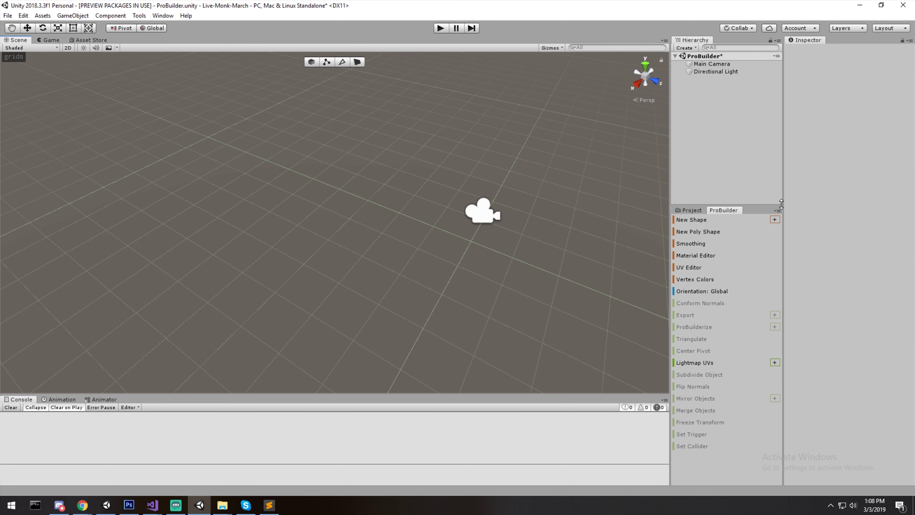
# Open the New Shape options and preview the Sprite, Prism and Cube shapes
pyautogui.click(775, 221)
pyautogui.moveTo(109, 4); pyautogui.dragTo(533, 84)
pyautogui.click(508, 105)
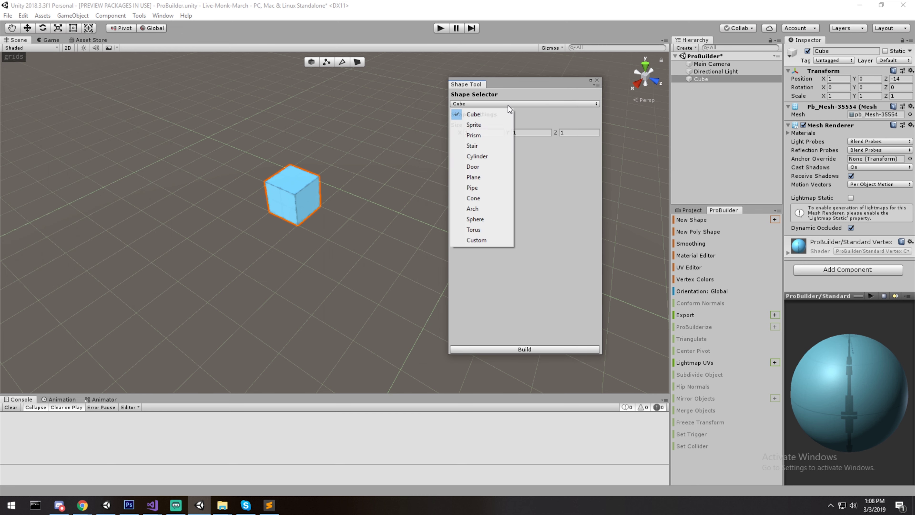
pyautogui.click(490, 124)
pyautogui.click(491, 105)
pyautogui.click(489, 135)
pyautogui.click(490, 104)
pyautogui.click(490, 115)
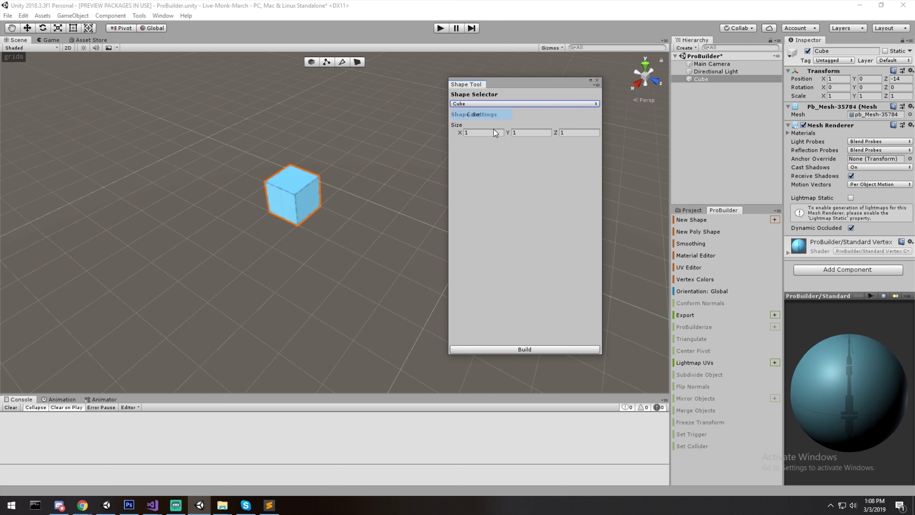
# Preview a Stair shape with 8 steps curved into a full 360-degree loop
pyautogui.click(480, 105)
pyautogui.click(489, 144)
pyautogui.keyDown('alt'); pyautogui.moveTo(327, 145); pyautogui.dragTo(348, 169); pyautogui.keyUp('alt')
pyautogui.moveTo(481, 125)
pyautogui.mouseDown()
pyautogui.moveTo(522, 125)
pyautogui.moveTo(507, 124)
pyautogui.moveTo(533, 145)
pyautogui.moveTo(587, 148)
pyautogui.moveTo(479, 126)
pyautogui.mouseUp()
pyautogui.scroll(-8, 350, 184)
pyautogui.keyDown('alt'); pyautogui.moveTo(349, 188); pyautogui.dragTo(314, 258); pyautogui.keyUp('alt')
pyautogui.moveTo(481, 125); pyautogui.dragTo(486, 125)
pyautogui.keyDown('alt'); pyautogui.moveTo(360, 162); pyautogui.dragTo(340, 172); pyautogui.keyUp('alt')
pyautogui.moveTo(389, 196); pyautogui.dragTo(337, 181, button='middle')
pyautogui.keyDown('alt'); pyautogui.moveTo(336, 182); pyautogui.dragTo(306, 163); pyautogui.keyUp('alt')
pyautogui.moveTo(306, 163); pyautogui.dragTo(273, 144, button='middle')
# Preview the Cylinder shape and the Door shape in the Shape Tool
pyautogui.click(500, 103)
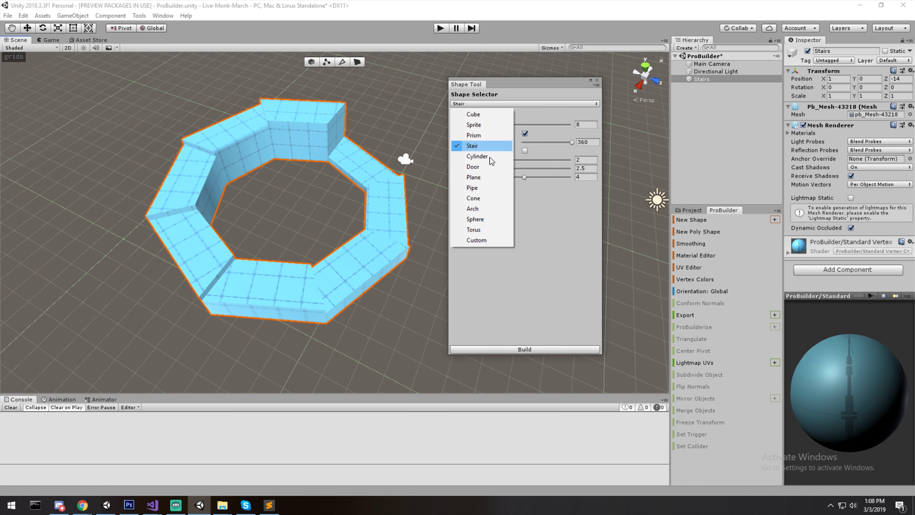
pyautogui.click(465, 156)
pyautogui.click(486, 103)
pyautogui.click(492, 175)
pyautogui.keyDown('alt'); pyautogui.moveTo(428, 167); pyautogui.dragTo(439, 109); pyautogui.keyUp('alt')
# Preview the Arch shape and change the shape selection to Plane
pyautogui.click(468, 104)
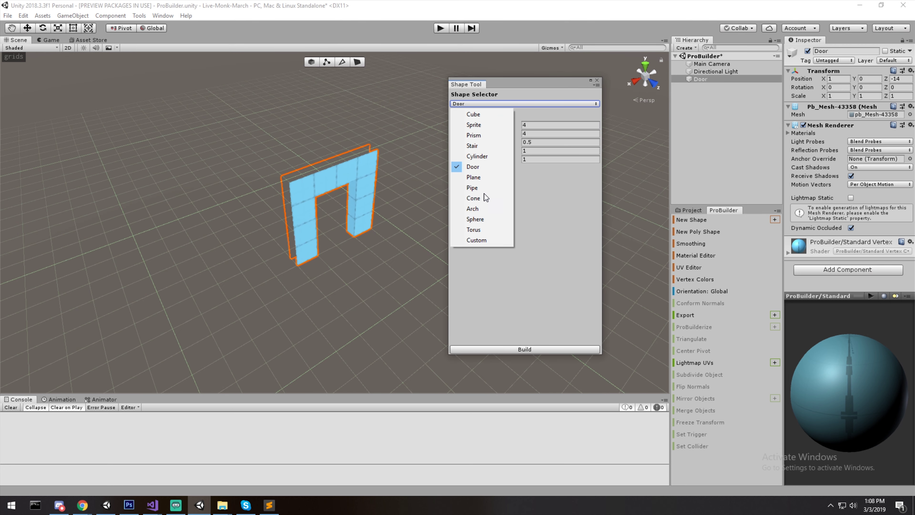
pyautogui.click(473, 208)
pyautogui.keyDown('alt'); pyautogui.moveTo(446, 231); pyautogui.dragTo(406, 245); pyautogui.keyUp('alt')
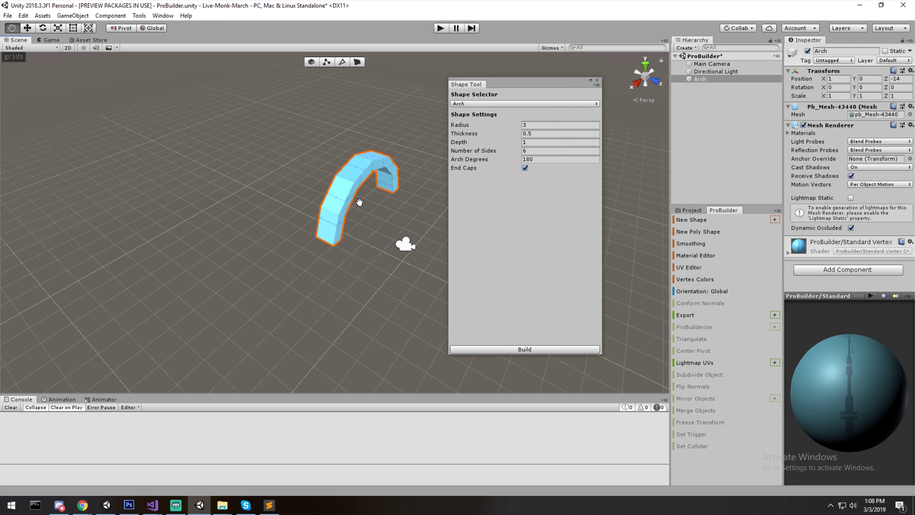
pyautogui.click(528, 105)
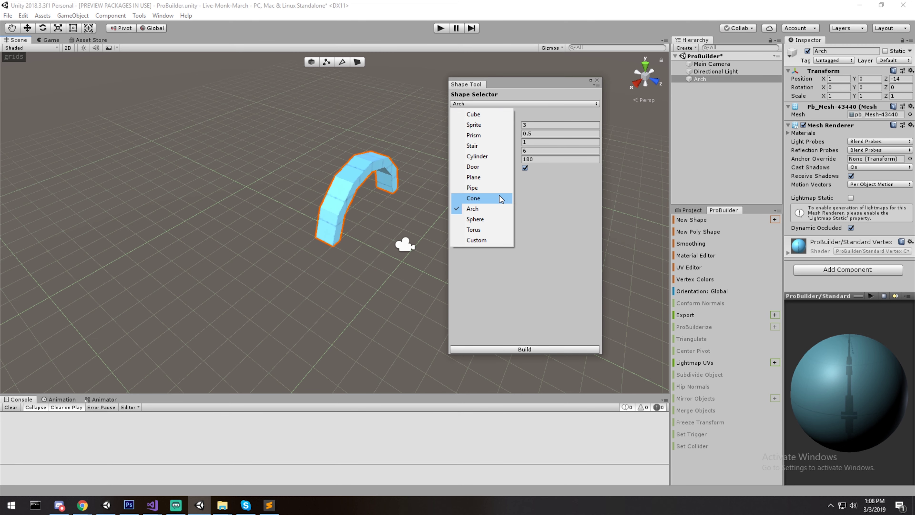
pyautogui.click(494, 182)
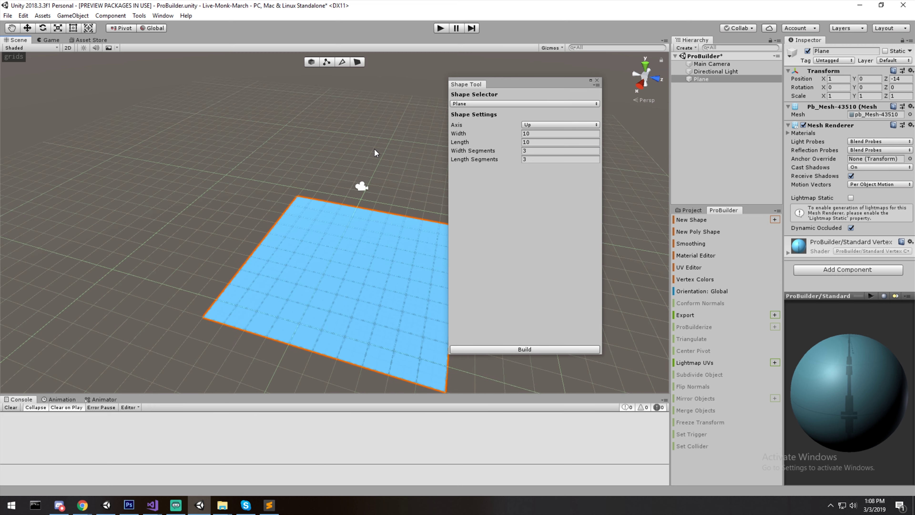
# Set the plane's width segments and length segments to 1, build it, and close the Shape Tool
pyautogui.click(535, 151)
pyautogui.write('1')
pyautogui.press('Tab')
pyautogui.press('Tab')
pyautogui.click(539, 159)
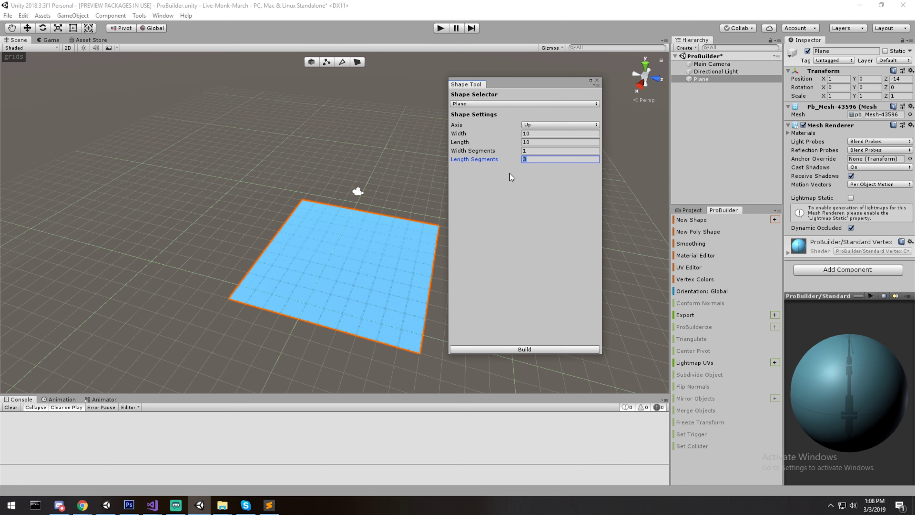
pyautogui.write('1')
pyautogui.click(545, 349)
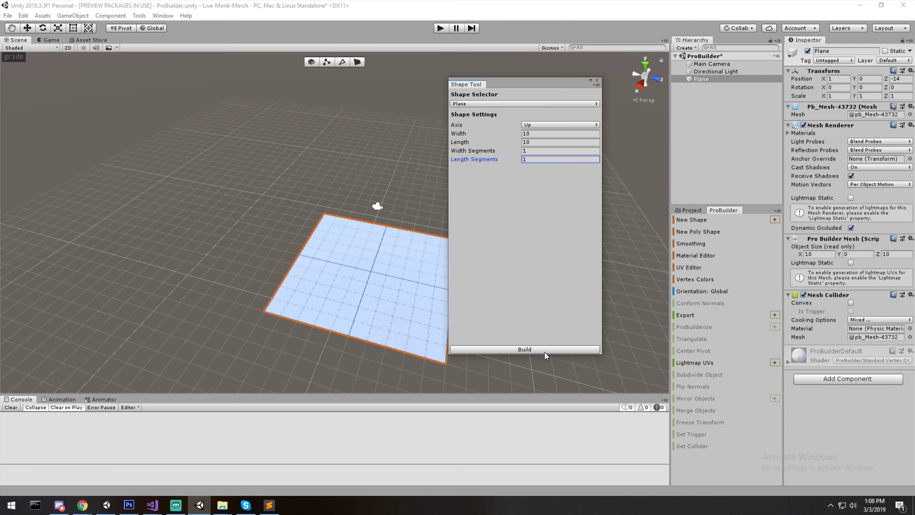
pyautogui.click(597, 80)
# Select the new plane in object selection mode and move it to position X 0, Y 0, Z -10
pyautogui.click(697, 99)
pyautogui.click(702, 79)
pyautogui.scroll(-2, 429, 187)
pyautogui.moveTo(428, 188); pyautogui.dragTo(429, 206, button='right')
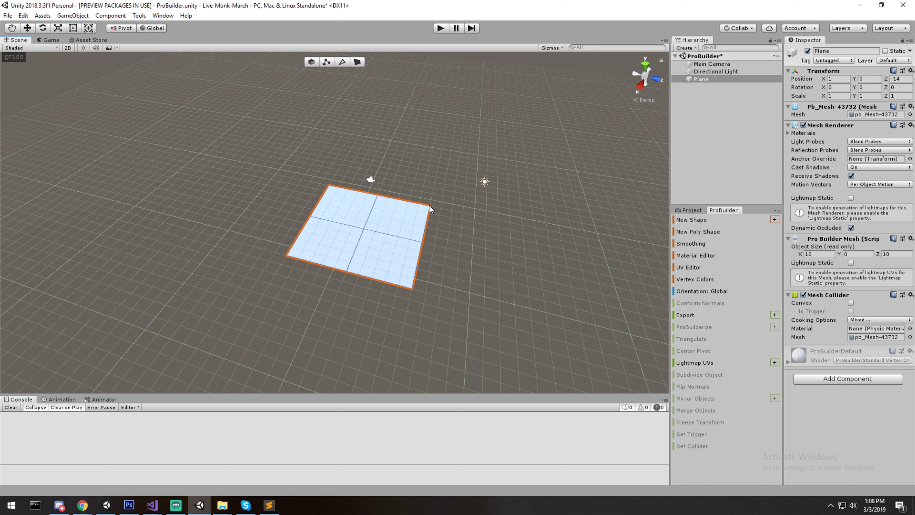
pyautogui.scroll(3, 380, 219)
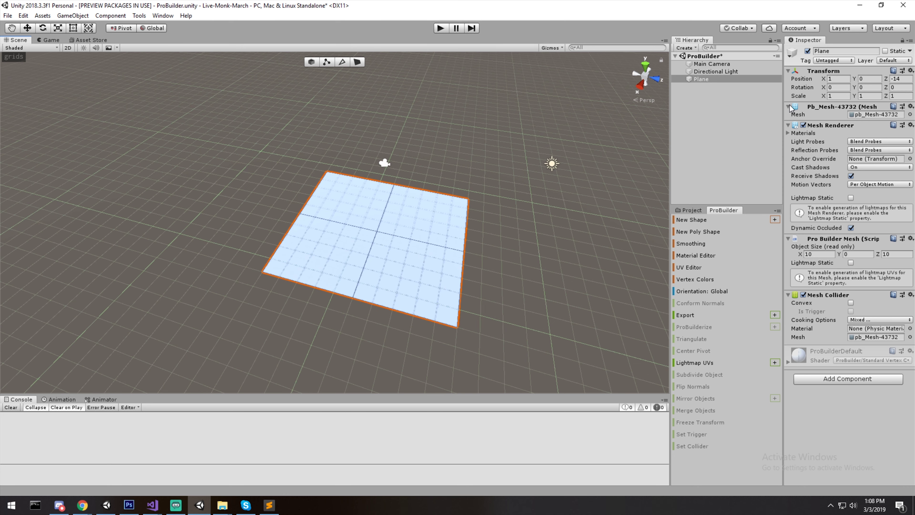
pyautogui.scroll(-2, 380, 230)
pyautogui.click(311, 64)
pyautogui.moveTo(316, 188); pyautogui.dragTo(367, 193)
pyautogui.moveTo(375, 233); pyautogui.dragTo(376, 213, button='right')
pyautogui.press('w')
pyautogui.keyDown('alt'); pyautogui.moveTo(375, 212); pyautogui.dragTo(435, 266); pyautogui.keyUp('alt')
pyautogui.moveTo(435, 266); pyautogui.dragTo(424, 208, button='middle')
pyautogui.scroll(-4, 429, 206)
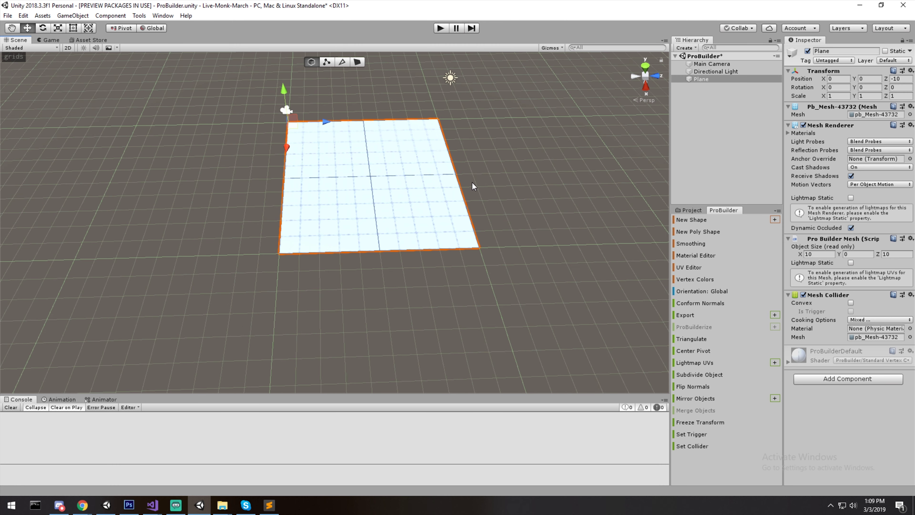
# Deselect and reselect the whole plane in object selection mode
pyautogui.moveTo(504, 148); pyautogui.dragTo(515, 186, button='middle')
pyautogui.click(515, 186)
pyautogui.click(337, 185)
pyautogui.scroll(4, 337, 185)
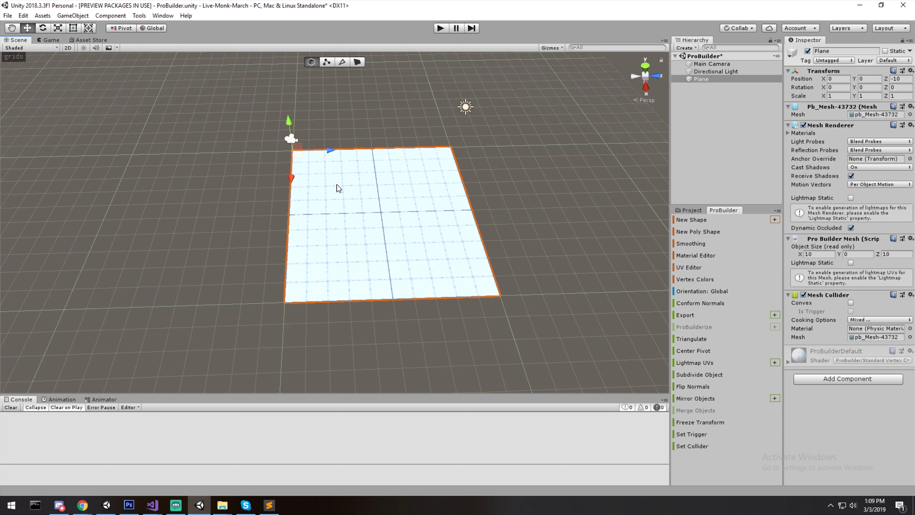
pyautogui.scroll(-2, 446, 201)
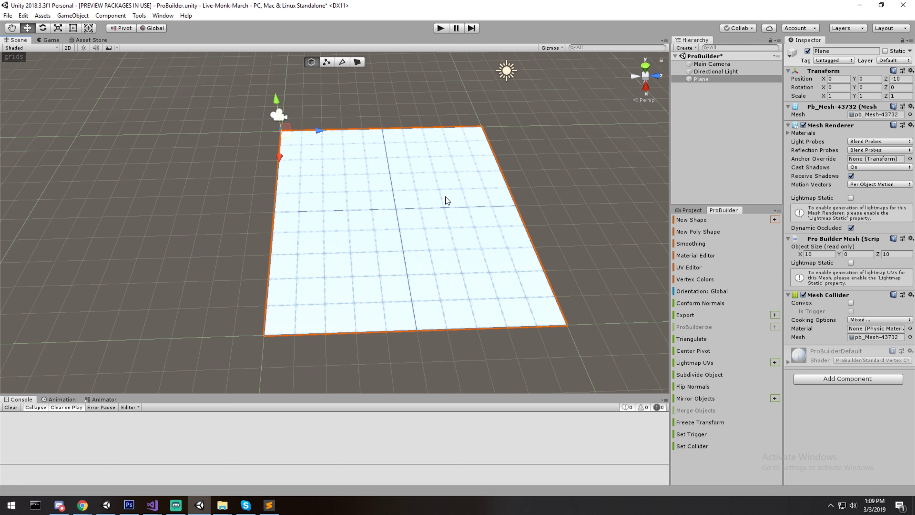
pyautogui.click(541, 150)
pyautogui.click(358, 171)
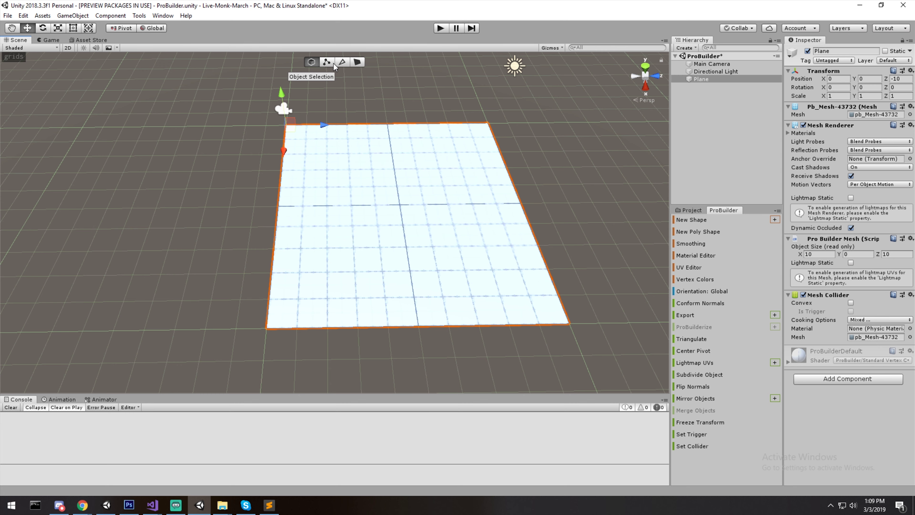
# Switch to vertex selection and select the vertex at the middle of the plane's far edge
pyautogui.click(327, 64)
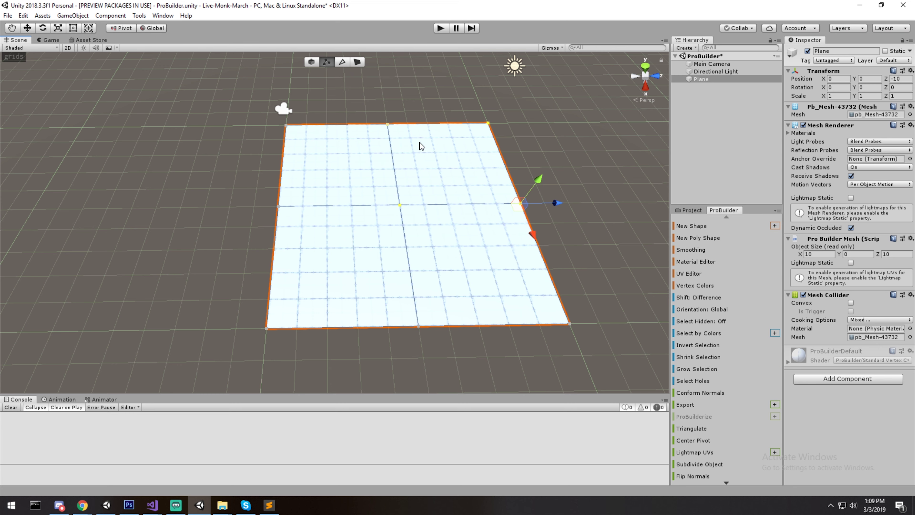
pyautogui.scroll(1, 421, 146)
pyautogui.moveTo(414, 141); pyautogui.dragTo(413, 141)
pyautogui.moveTo(414, 141); pyautogui.dragTo(374, 147, button='middle')
pyautogui.moveTo(414, 230); pyautogui.dragTo(365, 158, button='right')
pyautogui.moveTo(425, 238); pyautogui.dragTo(365, 105, button='middle')
pyautogui.scroll(3, 362, 155)
pyautogui.scroll(1, 363, 155)
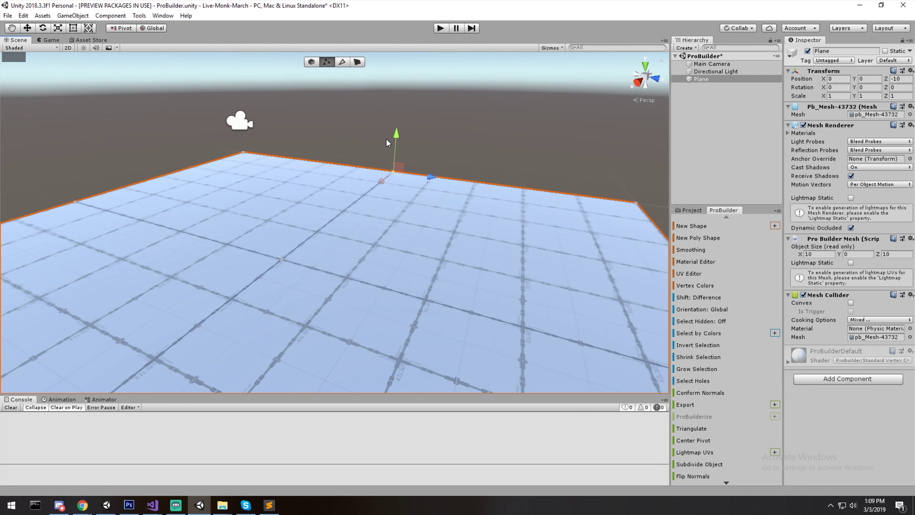
# Try moving the plane's center vertex vertically and return it to the surface
pyautogui.click(282, 259)
pyautogui.scroll(-1, 312, 273)
pyautogui.moveTo(286, 223); pyautogui.dragTo(311, 209)
pyautogui.scroll(-1, 290, 233)
pyautogui.moveTo(311, 208); pyautogui.dragTo(367, 227, button='right')
pyautogui.scroll(-5, 312, 200)
pyautogui.moveTo(313, 201); pyautogui.dragTo(370, 248, button='middle')
pyautogui.moveTo(306, 151)
pyautogui.mouseDown()
pyautogui.moveTo(300, 118)
pyautogui.moveTo(306, 151)
pyautogui.mouseUp()
# Move the plane's far corner vertex to the center to form an L shape, and undo the vertex moves
pyautogui.click(403, 197)
pyautogui.moveTo(402, 198); pyautogui.dragTo(298, 257)
pyautogui.moveTo(357, 262); pyautogui.dragTo(375, 251, button='middle')
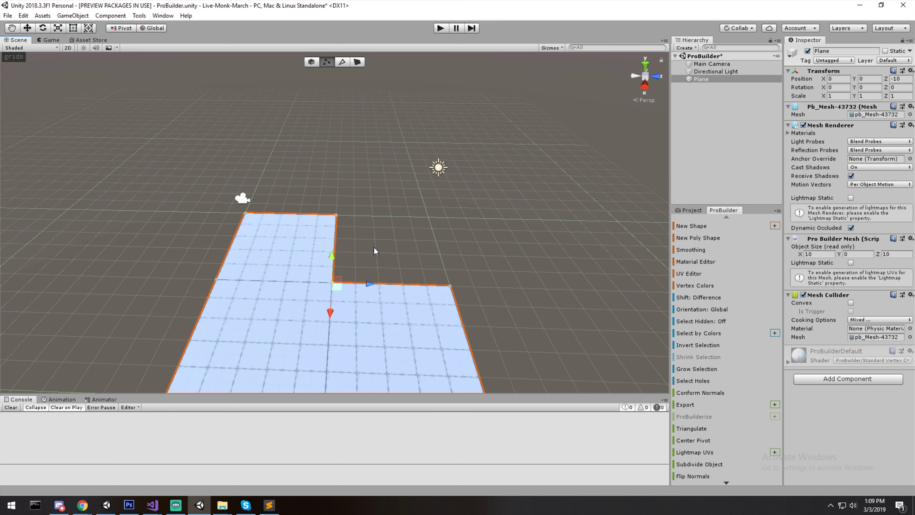
pyautogui.moveTo(341, 288); pyautogui.dragTo(432, 195)
pyautogui.hotkey('ctrl', 'z')
pyautogui.hotkey('ctrl', 'z')
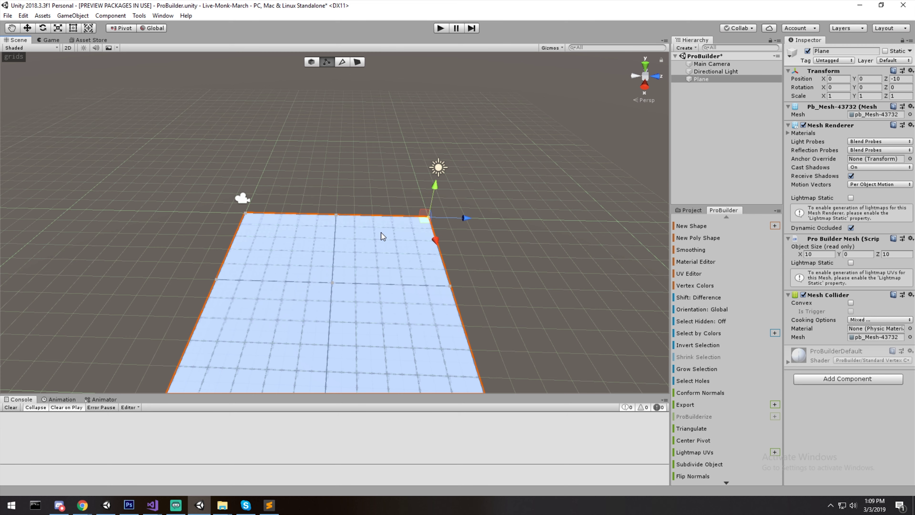
# Switch to edge selection and select the inner edge between the plane's two far faces
pyautogui.moveTo(381, 232); pyautogui.dragTo(370, 221, button='middle')
pyautogui.scroll(4, 364, 151)
pyautogui.moveTo(367, 151); pyautogui.dragTo(361, 171, button='right')
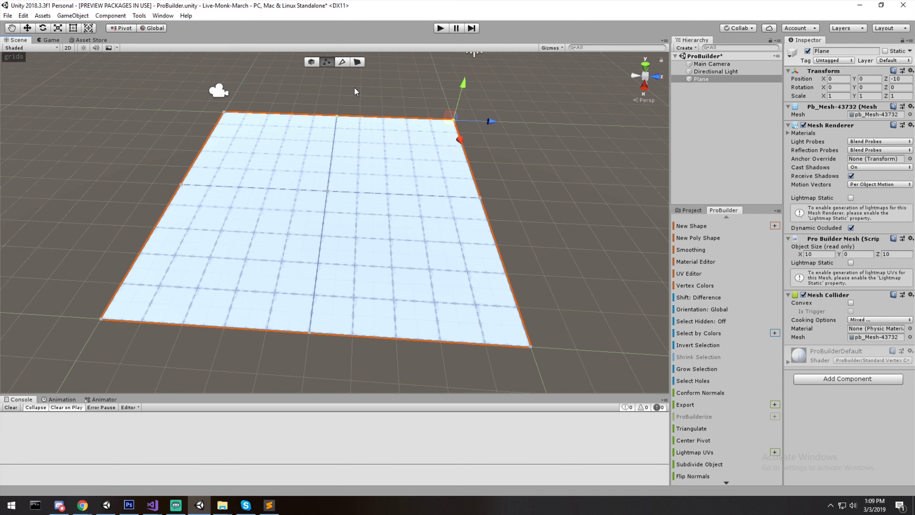
pyautogui.click(342, 62)
pyautogui.moveTo(392, 147); pyautogui.dragTo(394, 94)
pyautogui.moveTo(397, 95); pyautogui.dragTo(398, 172, button='middle')
pyautogui.click(374, 228)
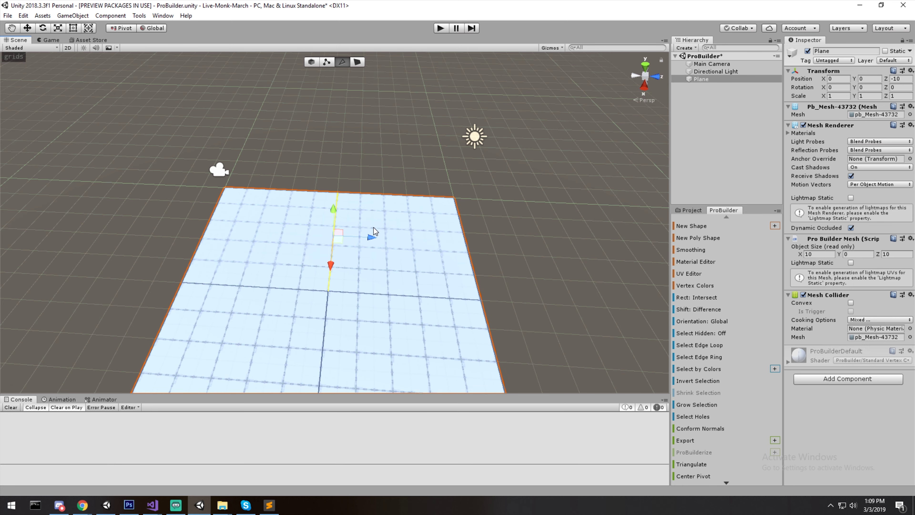
# Try raising the far outer edge segment on the plane's side and undo each move
pyautogui.click(453, 255)
pyautogui.moveTo(474, 224); pyautogui.dragTo(473, 186)
pyautogui.hotkey('ctrl', 'z')
pyautogui.moveTo(507, 223); pyautogui.dragTo(447, 227, button='right')
pyautogui.moveTo(447, 227); pyautogui.dragTo(364, 147, button='middle')
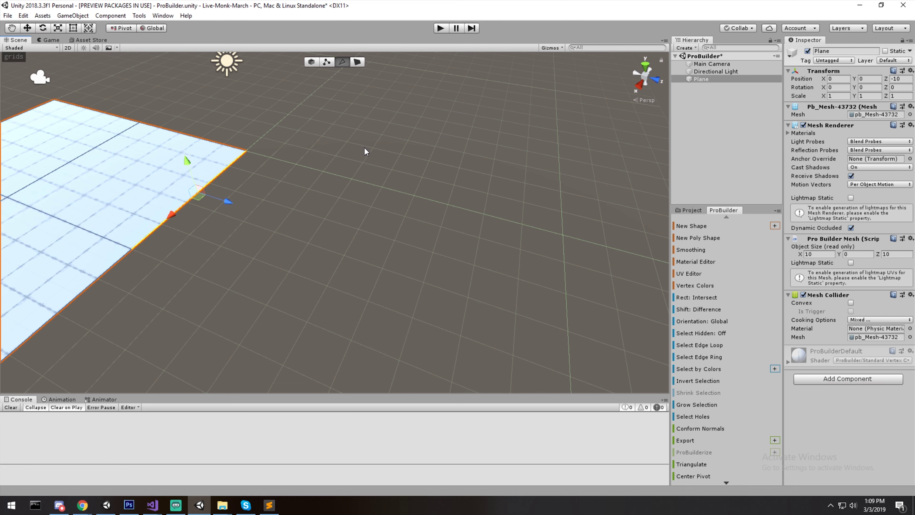
pyautogui.moveTo(365, 147); pyautogui.dragTo(285, 153, button='right')
pyautogui.moveTo(418, 179); pyautogui.dragTo(404, 130)
pyautogui.hotkey('ctrl', 'z')
# Select several outer edge segments together, try raising them vertically, undo the move, and deselect the plane
pyautogui.moveTo(455, 108); pyautogui.dragTo(447, 239, button='middle')
pyautogui.moveTo(446, 296); pyautogui.dragTo(435, 322)
pyautogui.moveTo(443, 222)
pyautogui.mouseDown()
pyautogui.moveTo(444, 161)
pyautogui.moveTo(460, 228)
pyautogui.moveTo(448, 238)
pyautogui.mouseUp()
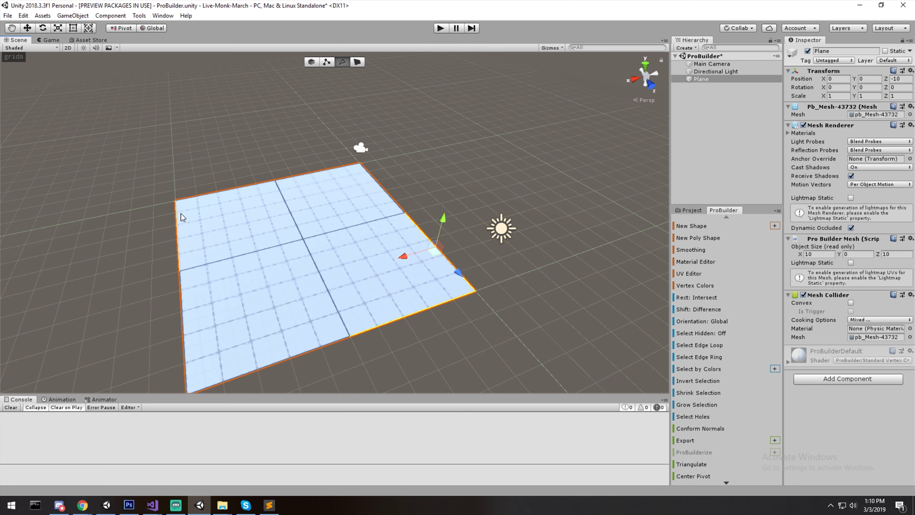
pyautogui.click(214, 189)
pyautogui.hotkey('ctrl', 'z')
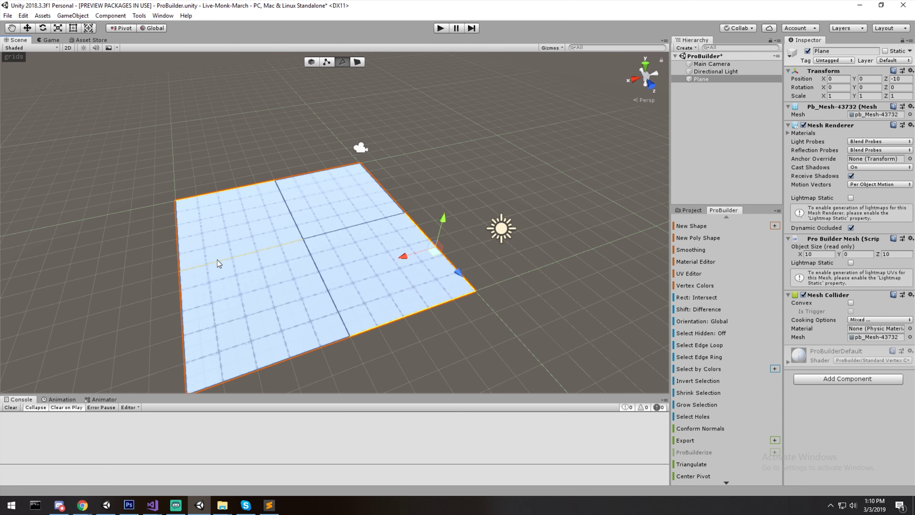
pyautogui.click(181, 237)
pyautogui.moveTo(171, 212); pyautogui.dragTo(164, 168)
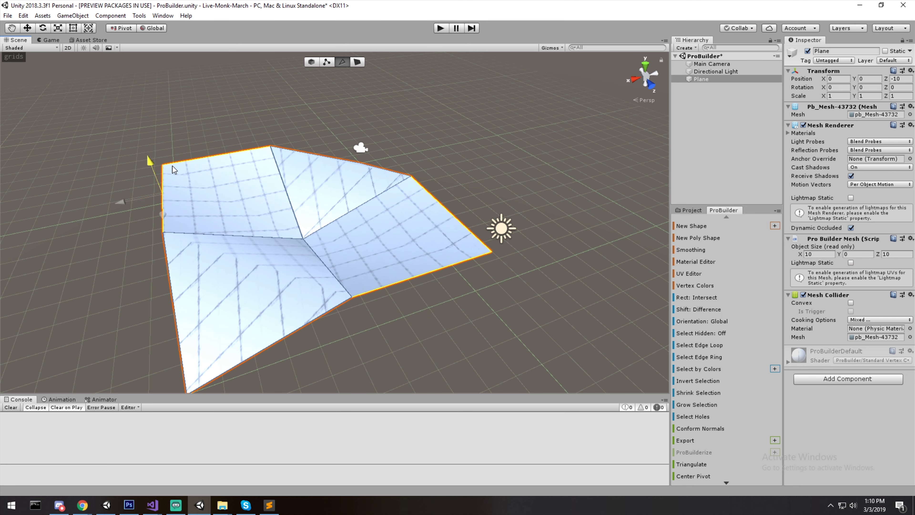
pyautogui.hotkey('ctrl', 'z')
pyautogui.click(450, 125)
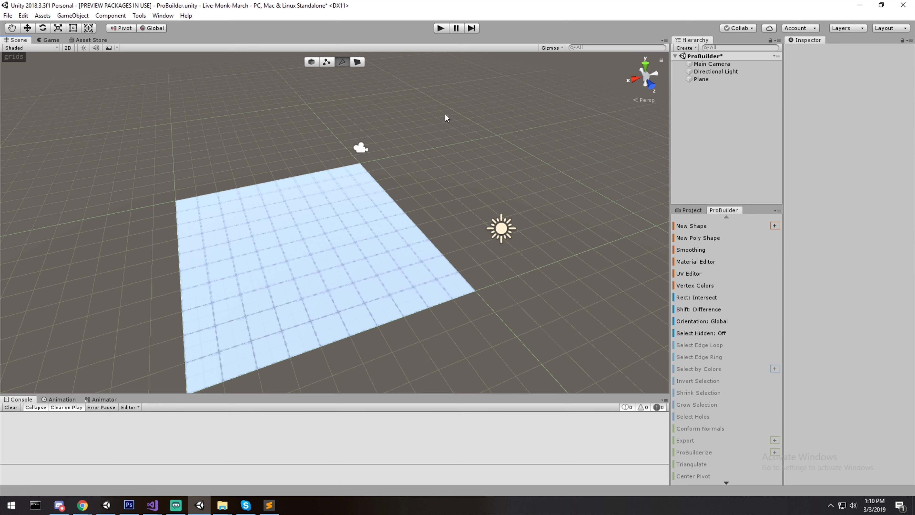
# Switch to face selection and select the plane's faces one after another, ending on a corner face
pyautogui.moveTo(387, 146); pyautogui.dragTo(393, 134, button='middle')
pyautogui.moveTo(378, 196); pyautogui.dragTo(379, 212, button='right')
pyautogui.moveTo(380, 213); pyautogui.dragTo(490, 201, button='middle')
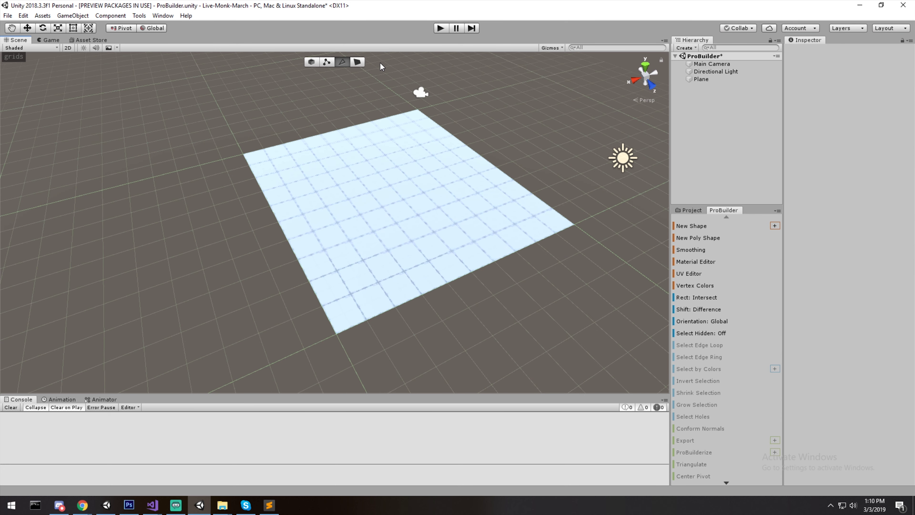
pyautogui.click(357, 62)
pyautogui.click(415, 137)
pyautogui.click(342, 194)
pyautogui.click(360, 224)
pyautogui.click(468, 197)
# Try nudging the selected corner face vertically and restore it to the plane's level
pyautogui.moveTo(488, 176)
pyautogui.mouseDown()
pyautogui.moveTo(480, 135)
pyautogui.moveTo(487, 176)
pyautogui.mouseUp()
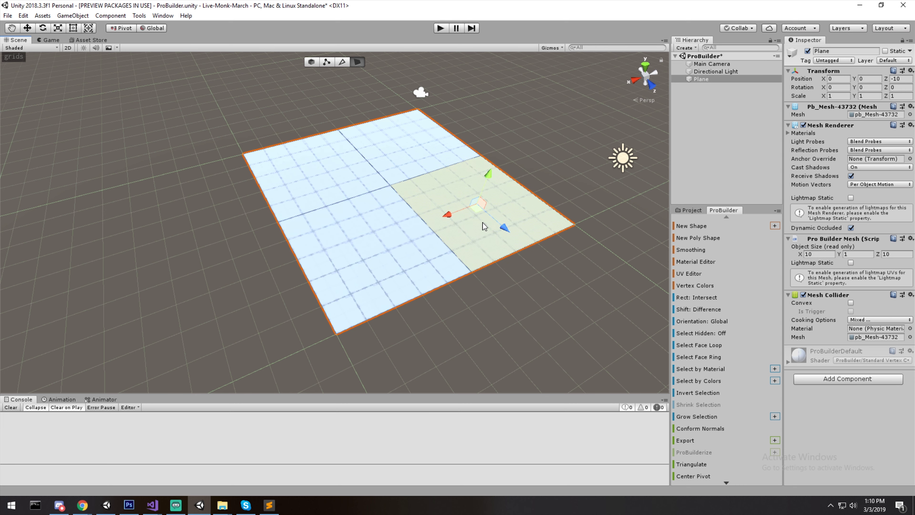
pyautogui.moveTo(474, 212); pyautogui.dragTo(401, 147)
pyautogui.hotkey('ctrl', 'z')
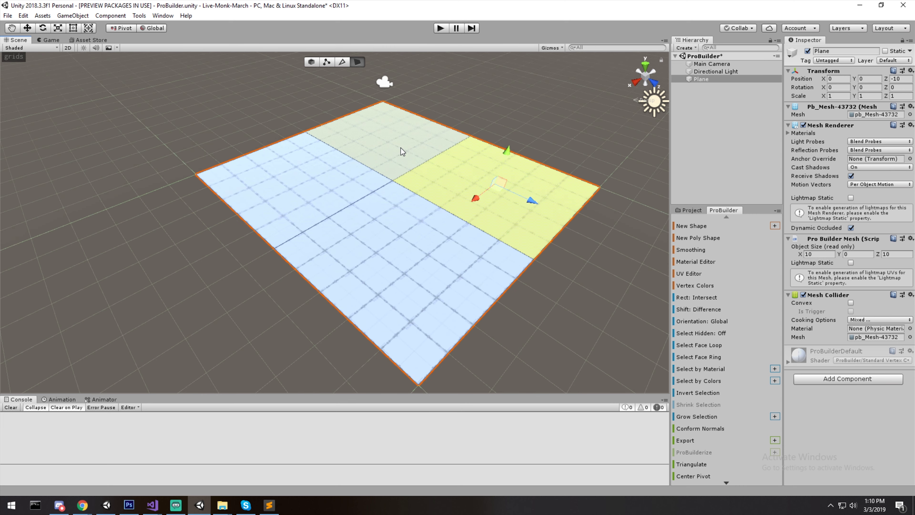
pyautogui.moveTo(506, 155); pyautogui.dragTo(483, 151)
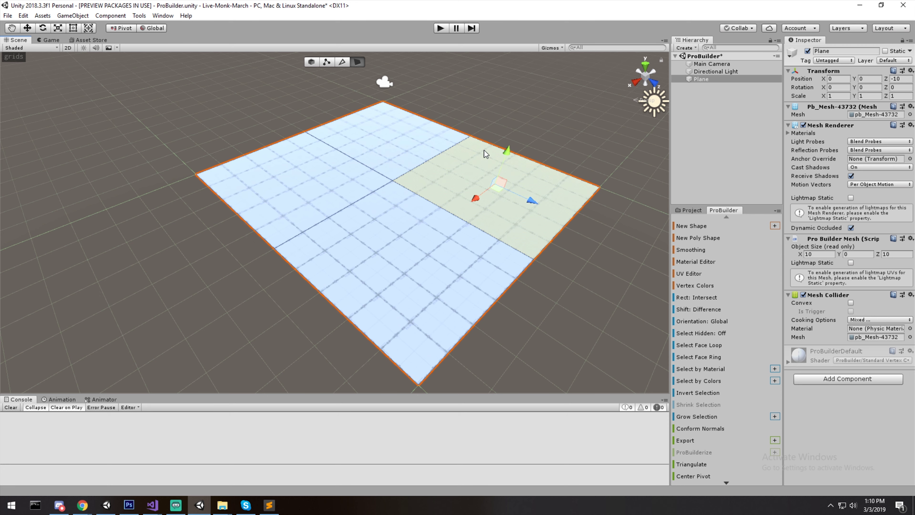
pyautogui.moveTo(544, 125); pyautogui.dragTo(529, 124, button='right')
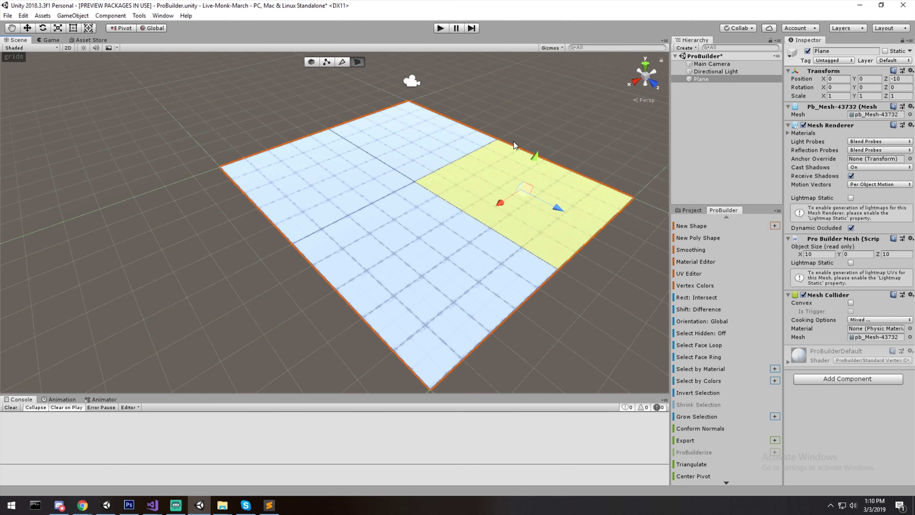
pyautogui.moveTo(575, 173); pyautogui.dragTo(482, 206, button='middle')
pyautogui.scroll(4, 482, 206)
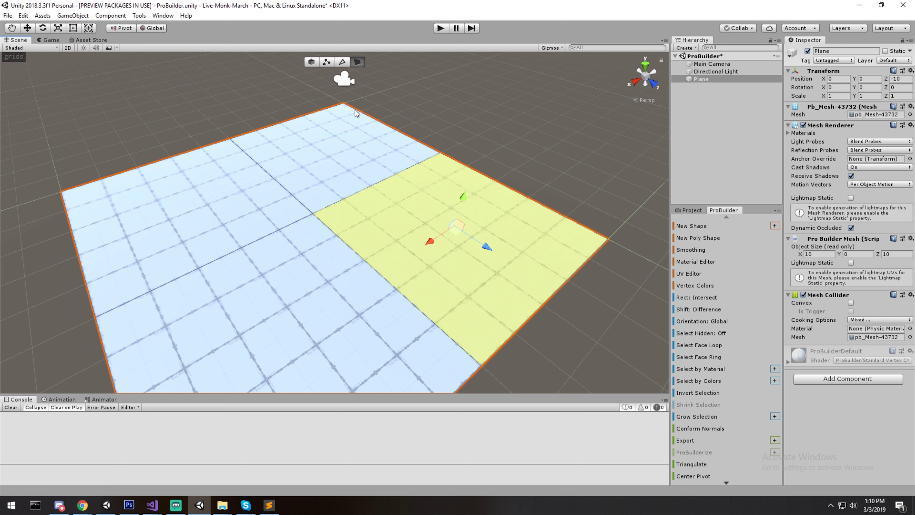
# Raise the corner face about 3 units without extruding so the neighbouring faces slope, and undo the move
pyautogui.scroll(-3, 437, 208)
pyautogui.moveTo(231, 193); pyautogui.dragTo(272, 201, button='right')
pyautogui.moveTo(272, 218); pyautogui.dragTo(368, 183, button='middle')
pyautogui.moveTo(374, 162); pyautogui.dragTo(399, 140, button='right')
pyautogui.moveTo(342, 177); pyautogui.dragTo(369, 181, button='middle')
pyautogui.scroll(-2, 369, 181)
pyautogui.moveTo(370, 185); pyautogui.dragTo(365, 119)
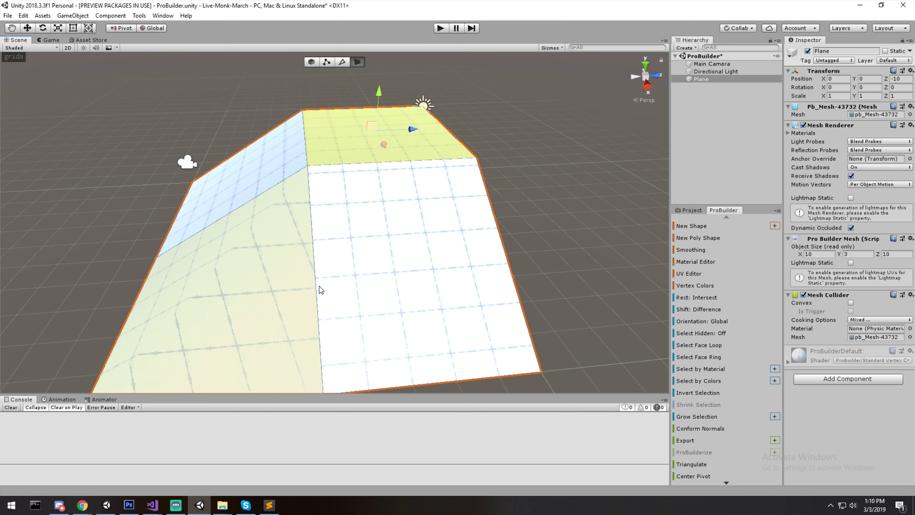
pyautogui.hotkey('ctrl', 'z')
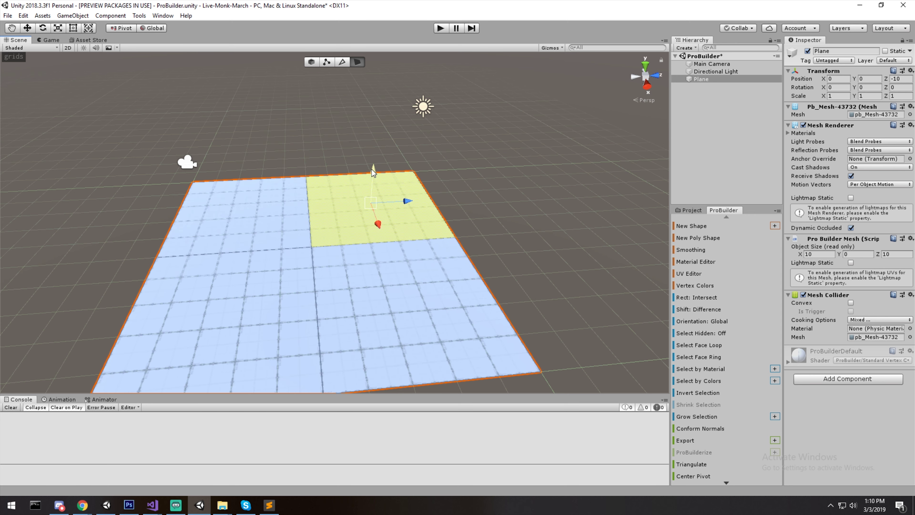
# Extrude the selected corner face upward about 2 units into a raised block
pyautogui.keyDown('shift'); pyautogui.moveTo(374, 174); pyautogui.dragTo(357, 139); pyautogui.keyUp('shift')
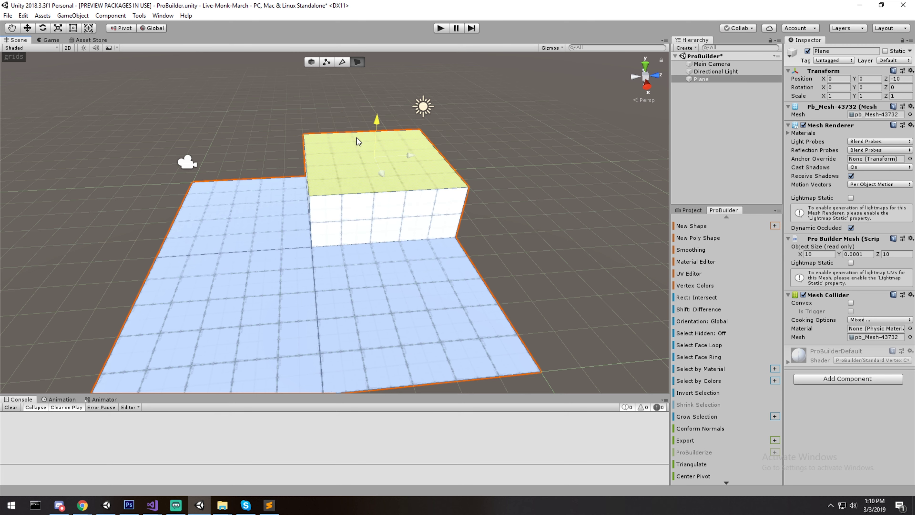
pyautogui.moveTo(191, 213); pyautogui.dragTo(284, 196, button='middle')
pyautogui.keyDown('alt'); pyautogui.moveTo(284, 196); pyautogui.dragTo(451, 195); pyautogui.keyUp('alt')
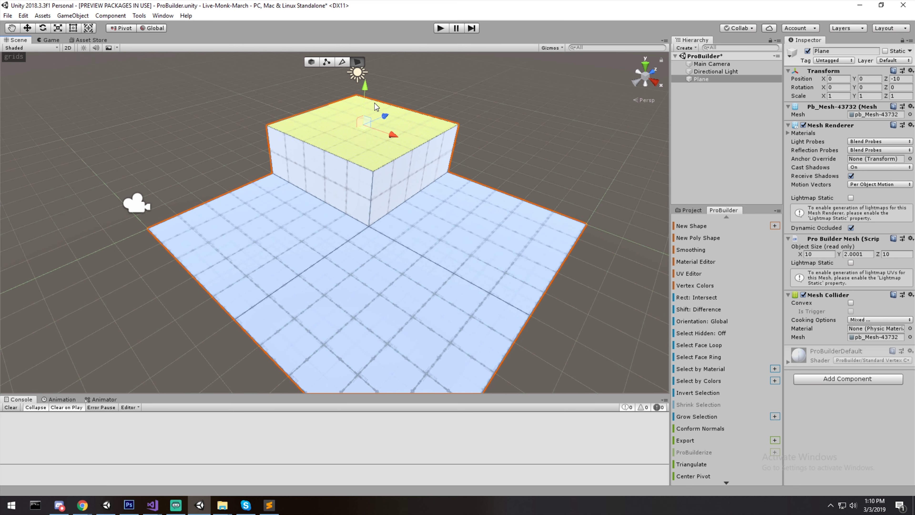
# Try deleting the raised block's side face, undo the deletion, and select the adjacent floor face
pyautogui.click(407, 174)
pyautogui.click(446, 180)
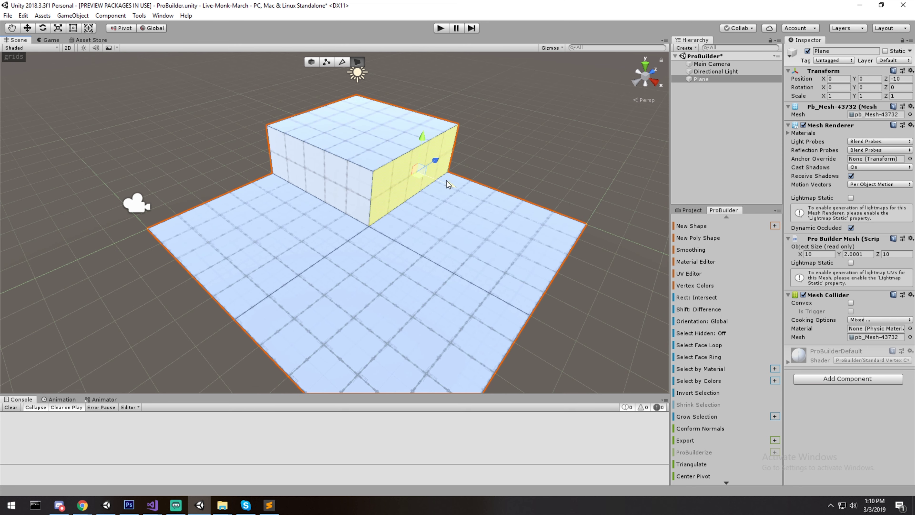
pyautogui.press('Delete')
pyautogui.hotkey('ctrl', 'z')
pyautogui.moveTo(453, 188); pyautogui.dragTo(402, 170)
pyautogui.hotkey('ctrl', 'z')
pyautogui.click(502, 148)
pyautogui.click(455, 196)
pyautogui.moveTo(500, 193); pyautogui.dragTo(448, 195, button='middle')
pyautogui.moveTo(447, 195); pyautogui.dragTo(436, 194, button='right')
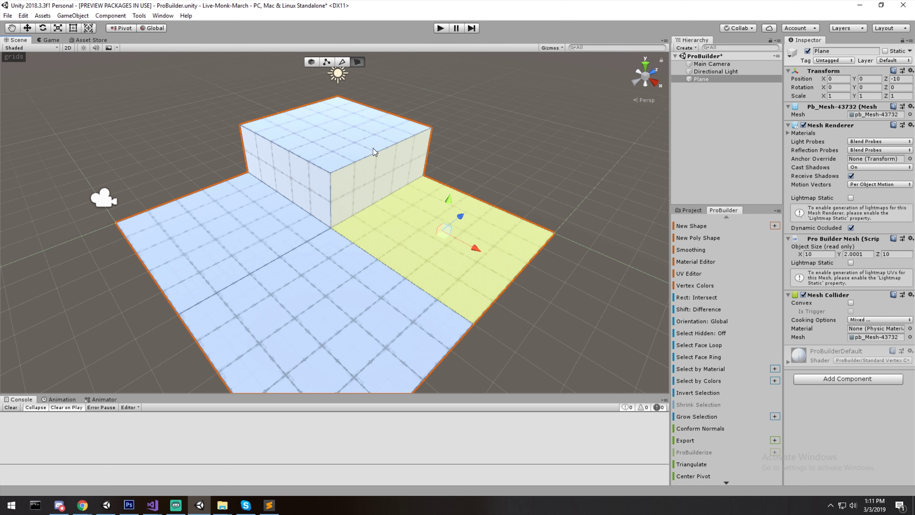
# Extrude the plane's outer floor edges around the raised block upward into boundary walls
pyautogui.click(342, 61)
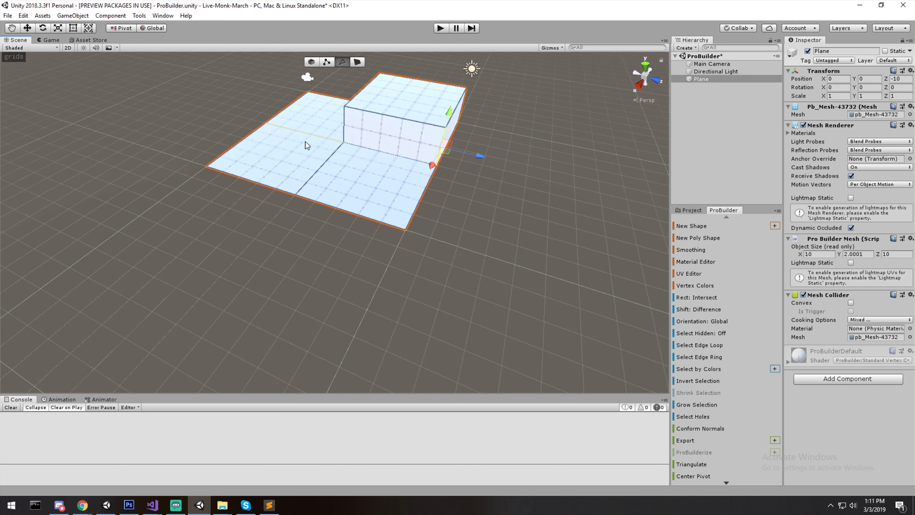
pyautogui.moveTo(394, 142); pyautogui.dragTo(402, 195, button='middle')
pyautogui.moveTo(338, 119); pyautogui.dragTo(355, 146, button='middle')
pyautogui.scroll(3, 354, 146)
pyautogui.moveTo(354, 146); pyautogui.dragTo(381, 145, button='right')
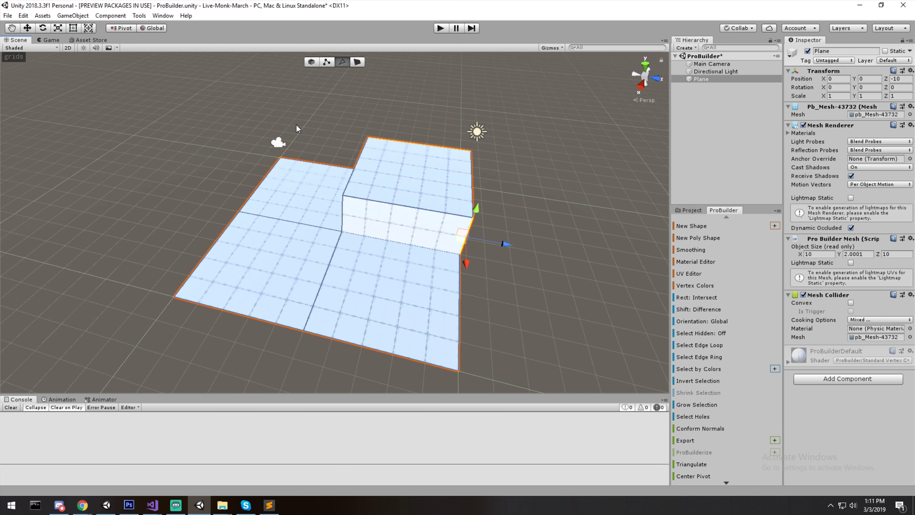
pyautogui.moveTo(296, 128); pyautogui.dragTo(372, 122, button='middle')
pyautogui.click(366, 148)
pyautogui.keyDown('shift'); pyautogui.click(279, 224); pyautogui.keyUp('shift')
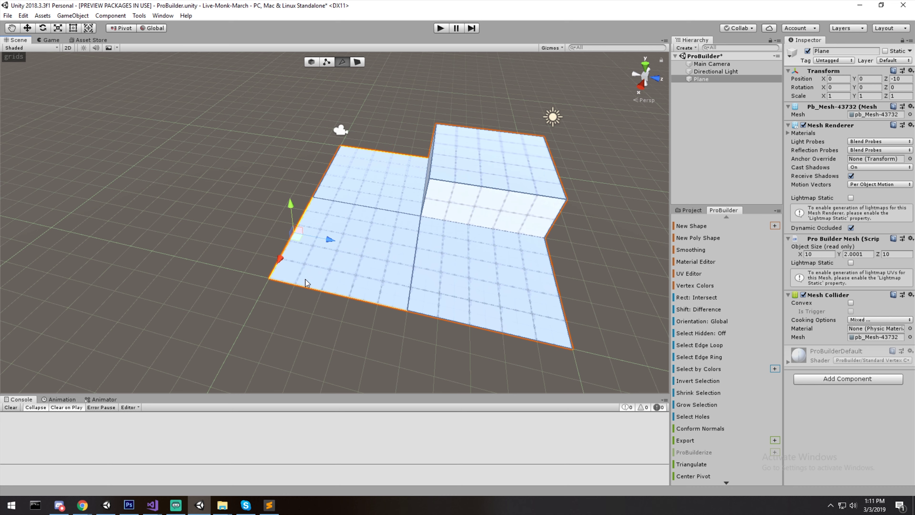
pyautogui.keyDown('shift'); pyautogui.click(482, 319); pyautogui.keyUp('shift')
pyautogui.keyDown('shift'); pyautogui.click(591, 300); pyautogui.keyUp('shift')
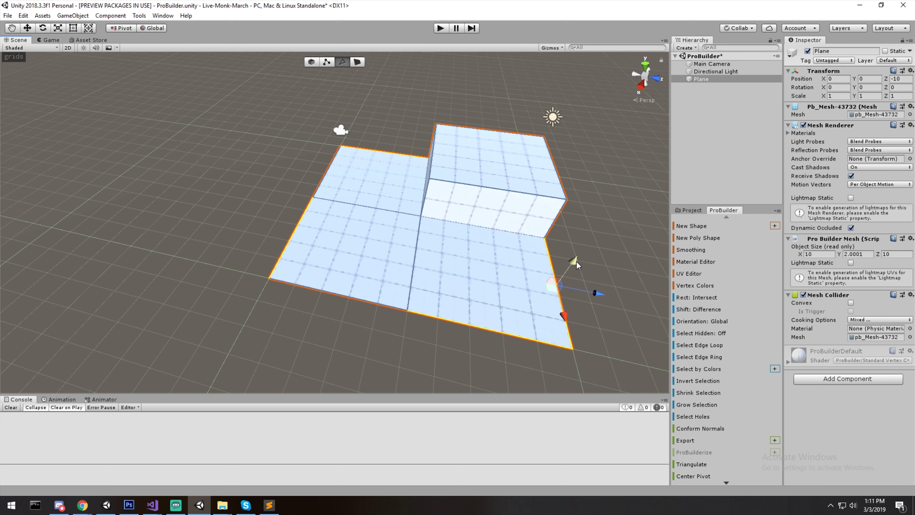
pyautogui.keyDown('shift'); pyautogui.moveTo(576, 262); pyautogui.dragTo(568, 215); pyautogui.keyUp('shift')
# Undo the last change, reselect the outer floor edges and extrude them upward into walls about 4 units high
pyautogui.moveTo(478, 190); pyautogui.dragTo(274, 188, button='middle')
pyautogui.moveTo(345, 176); pyautogui.dragTo(221, 175, button='right')
pyautogui.moveTo(457, 180); pyautogui.dragTo(160, 188, button='middle')
pyautogui.moveTo(257, 193); pyautogui.dragTo(200, 194, button='right')
pyautogui.hotkey('ctrl', 'z')
pyautogui.click(227, 186)
pyautogui.click(384, 192)
pyautogui.keyDown('shift'); pyautogui.moveTo(376, 157); pyautogui.dragTo(353, 85); pyautogui.keyUp('shift')
# Examine the extruded walls and the raised block from several angles
pyautogui.moveTo(304, 164); pyautogui.dragTo(425, 180, button='right')
pyautogui.moveTo(187, 180); pyautogui.dragTo(350, 182, button='middle')
pyautogui.moveTo(350, 181); pyautogui.dragTo(451, 181, button='right')
pyautogui.moveTo(284, 154); pyautogui.dragTo(375, 151, button='middle')
pyautogui.keyDown('alt'); pyautogui.moveTo(374, 152); pyautogui.dragTo(397, 122); pyautogui.keyUp('alt')
pyautogui.moveTo(273, 213); pyautogui.dragTo(341, 223, button='middle')
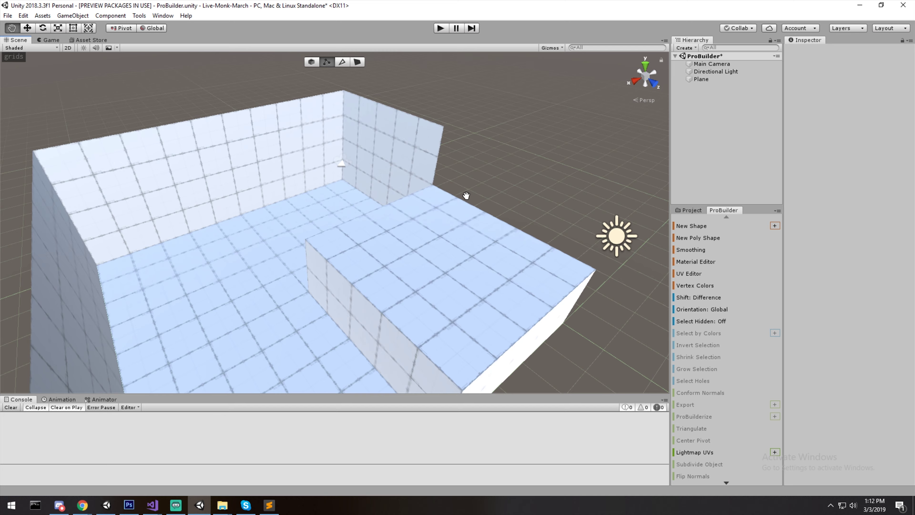
pyautogui.scroll(-3, 466, 195)
pyautogui.keyDown('alt'); pyautogui.moveTo(482, 179); pyautogui.dragTo(475, 147); pyautogui.keyUp('alt')
pyautogui.scroll(-3, 464, 166)
pyautogui.keyDown('alt'); pyautogui.moveTo(453, 179); pyautogui.dragTo(384, 179); pyautogui.keyUp('alt')
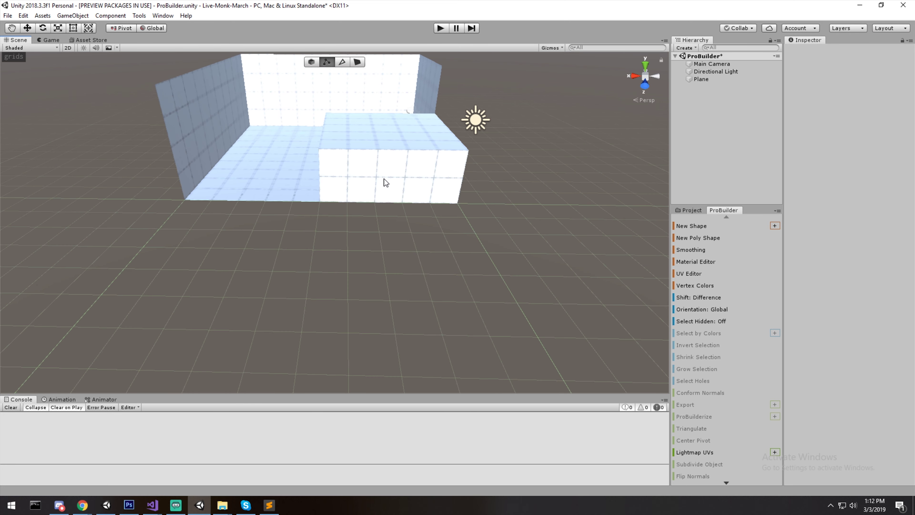
# Try deleting the raised block's outer side face with Delete Faces, and undo the deletion
pyautogui.click(358, 62)
pyautogui.click(401, 193)
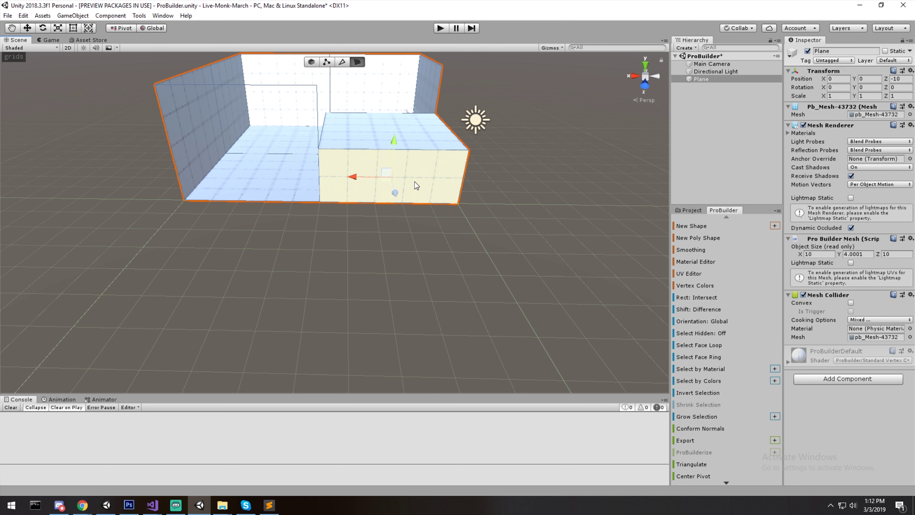
pyautogui.scroll(-5, 711, 333)
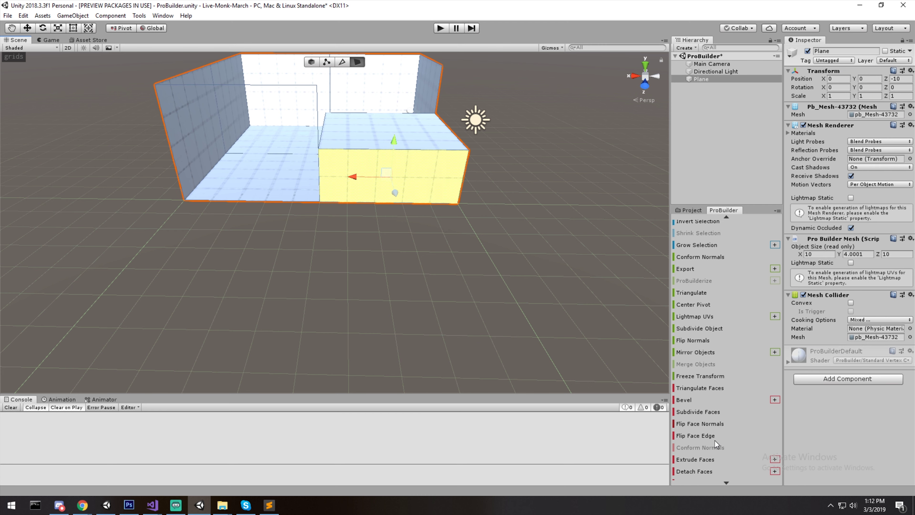
pyautogui.scroll(-2, 711, 318)
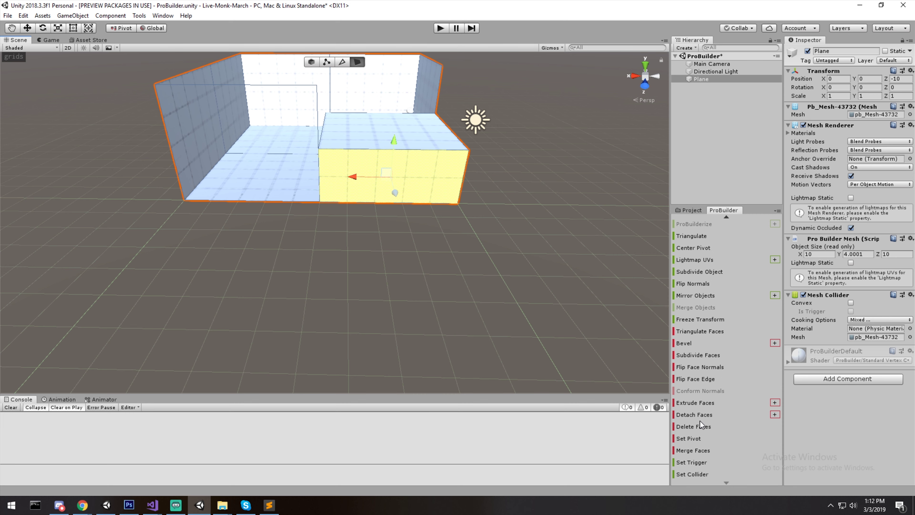
pyautogui.click(700, 428)
pyautogui.hotkey('ctrl', 'z')
# Try detaching the block's outer side face and moving it away from the room, undo both changes, and clear the selection
pyautogui.moveTo(463, 207); pyautogui.dragTo(466, 235, button='middle')
pyautogui.click(694, 414)
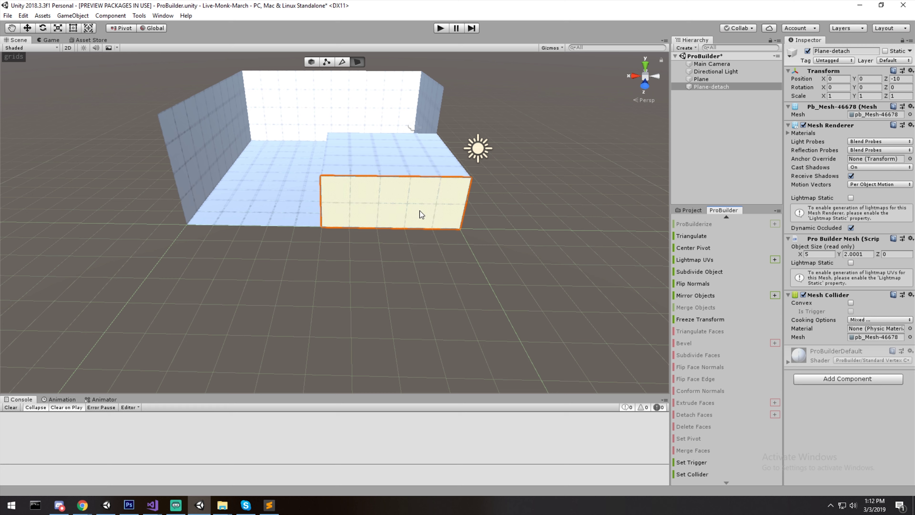
pyautogui.moveTo(398, 227); pyautogui.dragTo(404, 273)
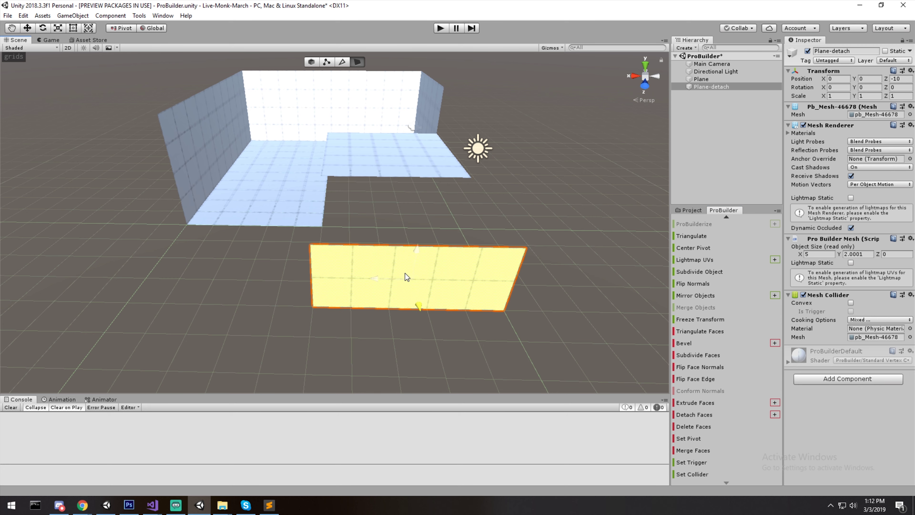
pyautogui.hotkey('ctrl', 'z')
pyautogui.hotkey('ctrl', 'z')
pyautogui.click(609, 323)
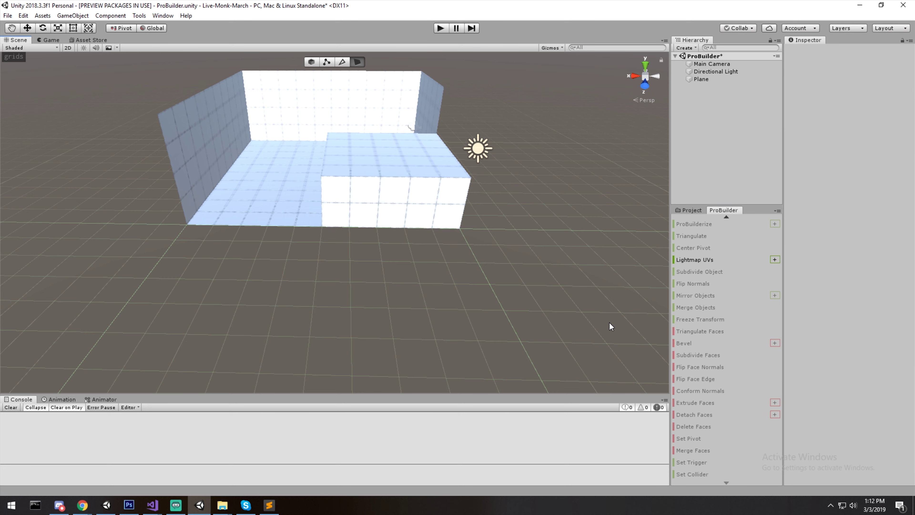
# Delete the raised block's two outer side faces, leaving its top and inner sides
pyautogui.click(447, 194)
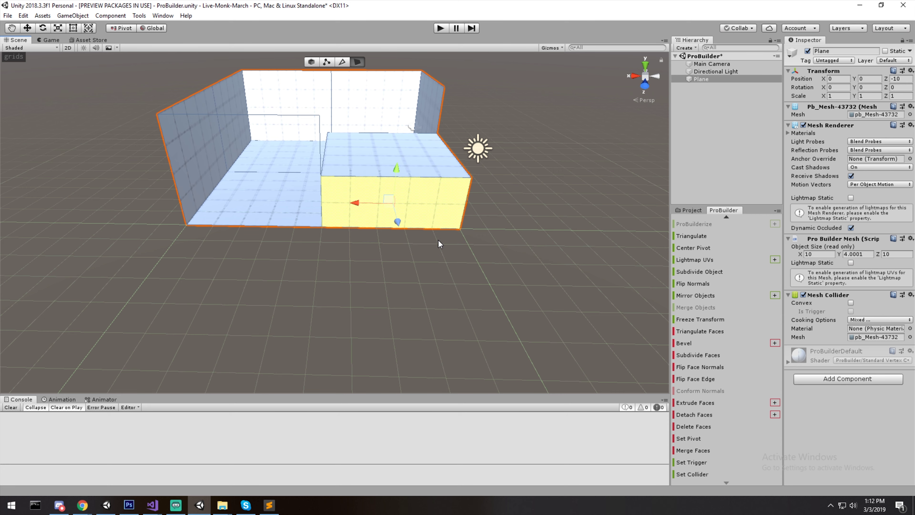
pyautogui.keyDown('alt'); pyautogui.moveTo(547, 165); pyautogui.dragTo(465, 257); pyautogui.keyUp('alt')
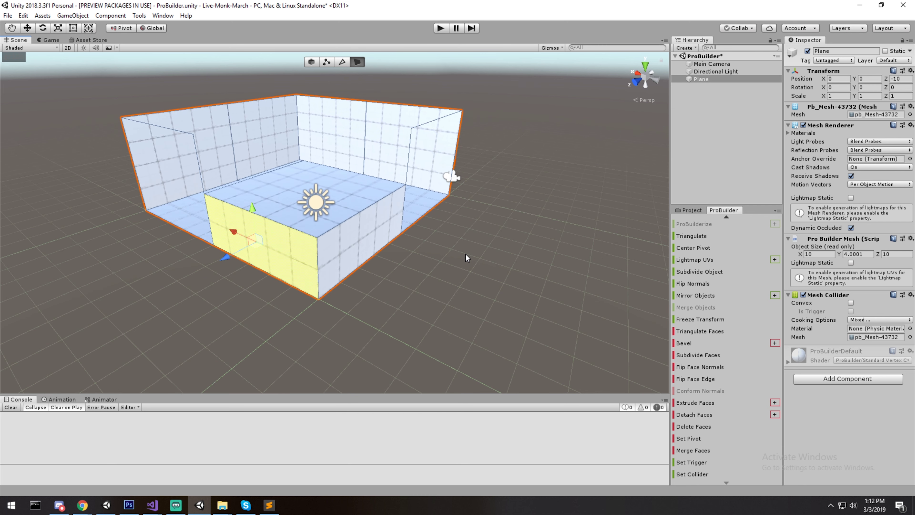
pyautogui.press('Delete')
pyautogui.click(362, 253)
pyautogui.press('Delete')
pyautogui.hotkey('ctrl', 'z')
pyautogui.click(367, 249)
pyautogui.click(367, 249)
pyautogui.press('Delete')
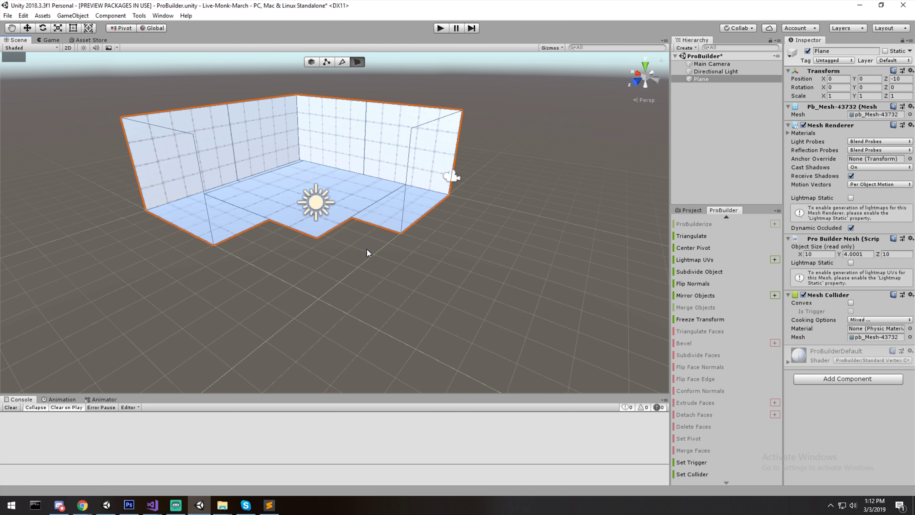
pyautogui.rightClick(729, 268)
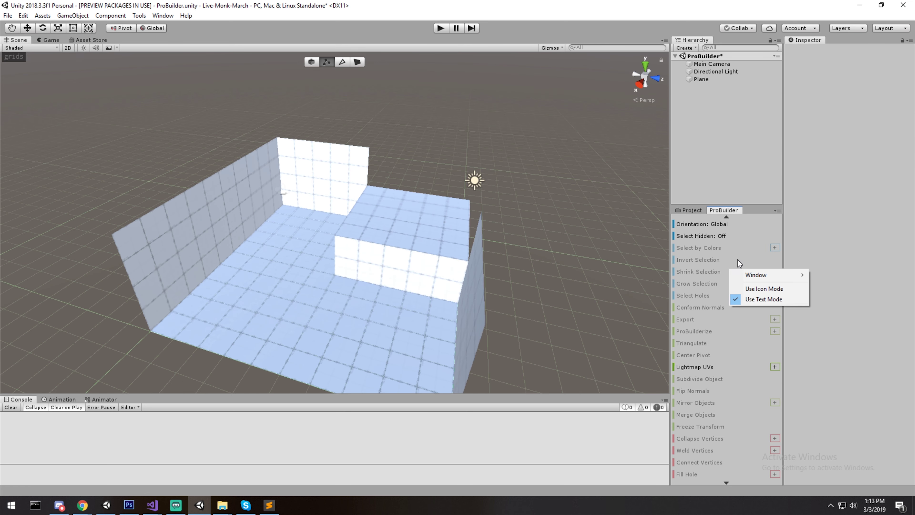
pyautogui.click(718, 275)
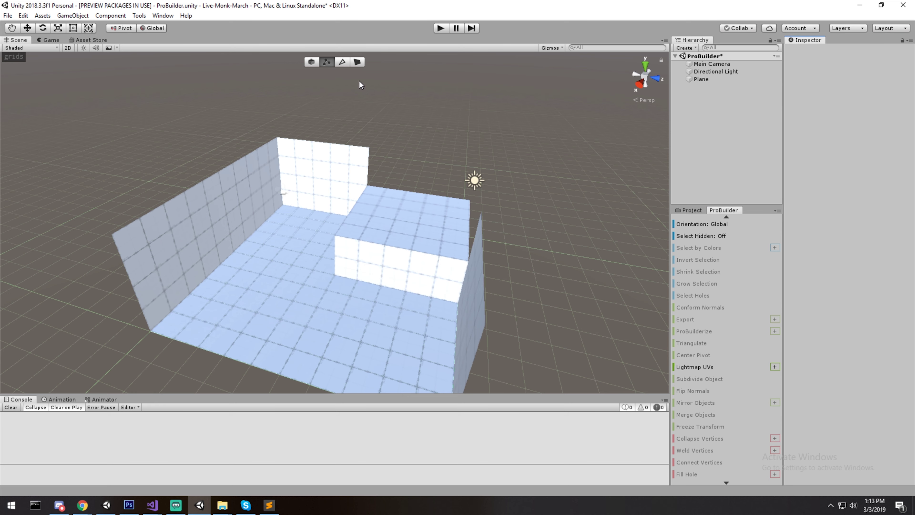
# Try subdividing the whole plane object and moving one of the resulting faces, and undo both changes
pyautogui.click(354, 63)
pyautogui.click(420, 227)
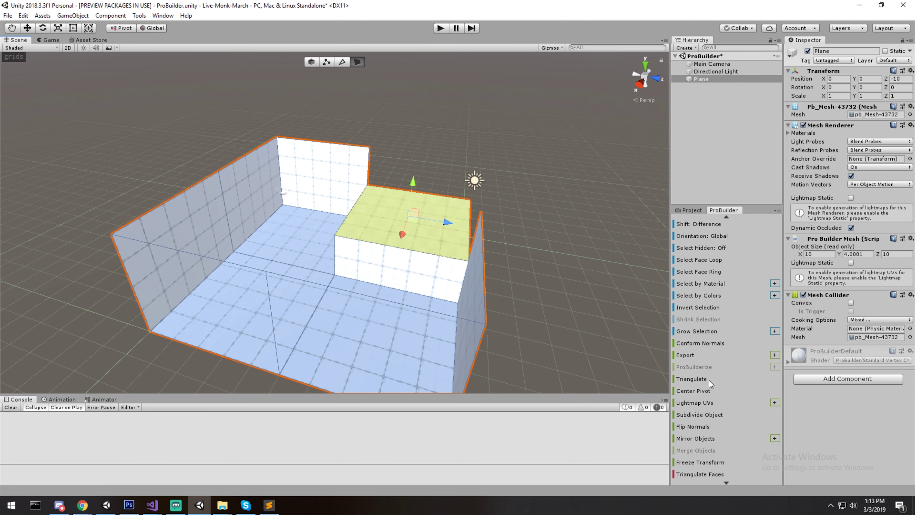
pyautogui.scroll(5, 494, 317)
pyautogui.click(707, 414)
pyautogui.moveTo(378, 217); pyautogui.dragTo(363, 257, button='middle')
pyautogui.keyDown('alt'); pyautogui.moveTo(363, 257); pyautogui.dragTo(413, 207); pyautogui.keyUp('alt')
pyautogui.click(410, 192)
pyautogui.moveTo(432, 146)
pyautogui.mouseDown()
pyautogui.moveTo(426, 169)
pyautogui.moveTo(427, 158)
pyautogui.mouseUp()
pyautogui.hotkey('ctrl', 'z')
pyautogui.hotkey('ctrl', 'z')
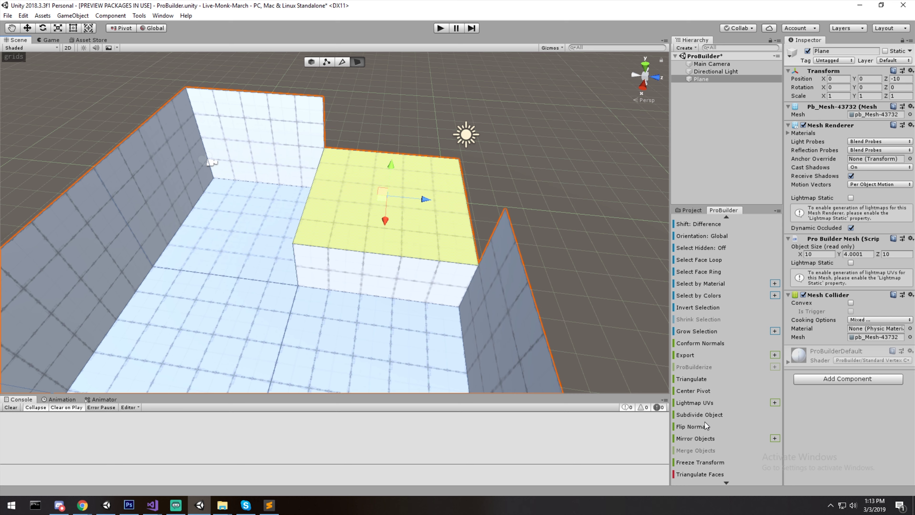
# Try flipping the whole plane object's normals, and undo the flip
pyautogui.click(713, 426)
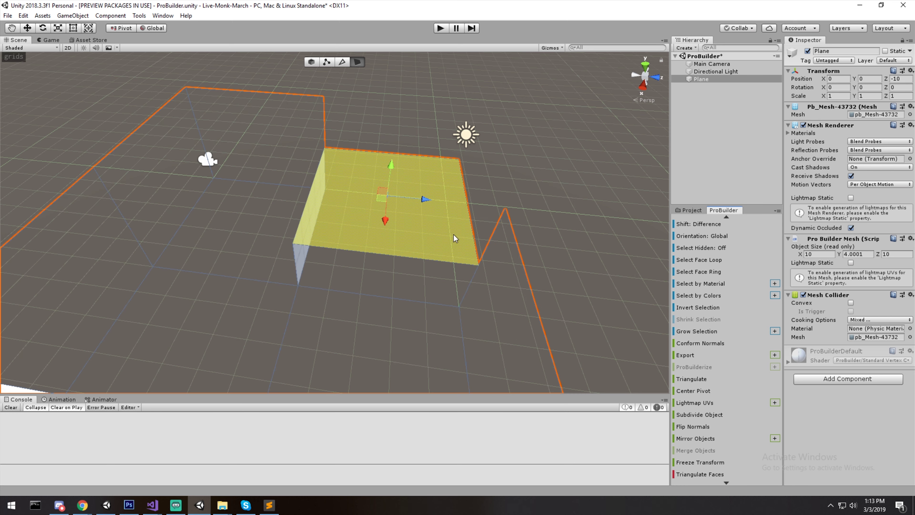
pyautogui.hotkey('ctrl', 'z')
pyautogui.moveTo(388, 269); pyautogui.dragTo(552, 177, button='right')
# Select a side wall face, flip the object's normals, inspect the inside-out room from around it, and flip them back
pyautogui.click(513, 217)
pyautogui.moveTo(513, 217); pyautogui.dragTo(571, 211, button='right')
pyautogui.click(678, 424)
pyautogui.moveTo(505, 297); pyautogui.dragTo(424, 294, button='right')
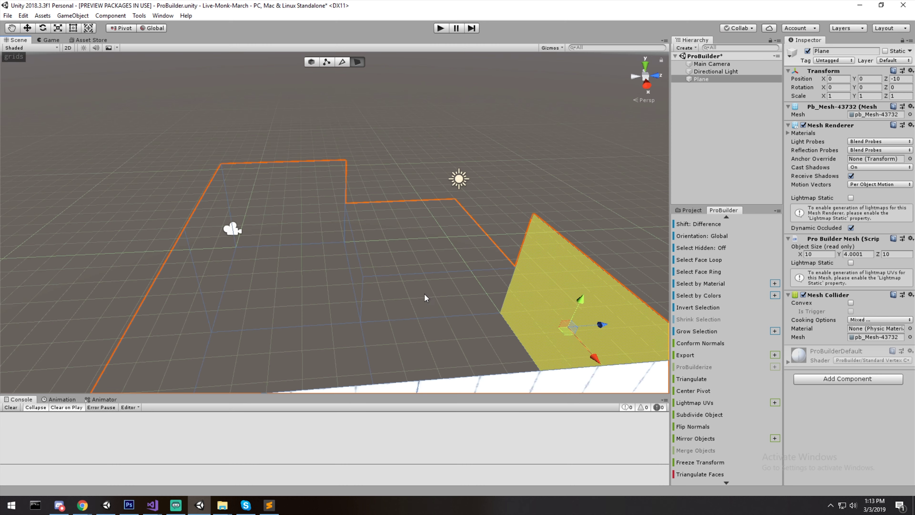
pyautogui.moveTo(425, 294); pyautogui.dragTo(270, 225, button='middle')
pyautogui.keyDown('alt'); pyautogui.moveTo(272, 229); pyautogui.dragTo(508, 364); pyautogui.keyUp('alt')
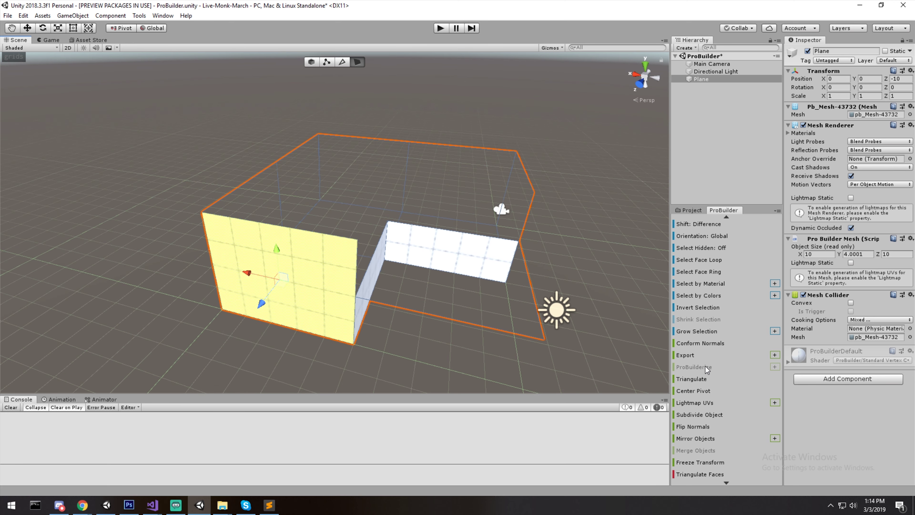
pyautogui.click(696, 425)
# Mirror the room object along the X axis and mirror it back
pyautogui.keyDown('alt'); pyautogui.moveTo(391, 170); pyautogui.dragTo(366, 180); pyautogui.keyUp('alt')
pyautogui.click(321, 129)
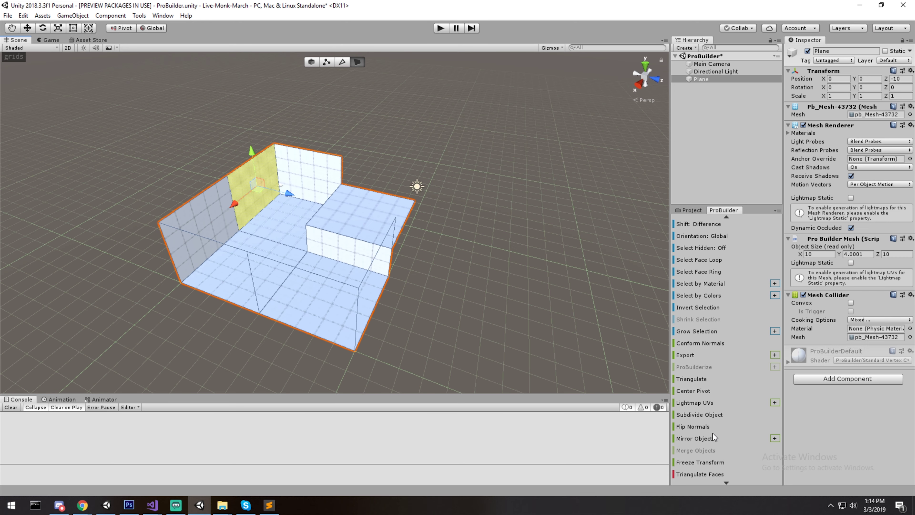
pyautogui.click(711, 438)
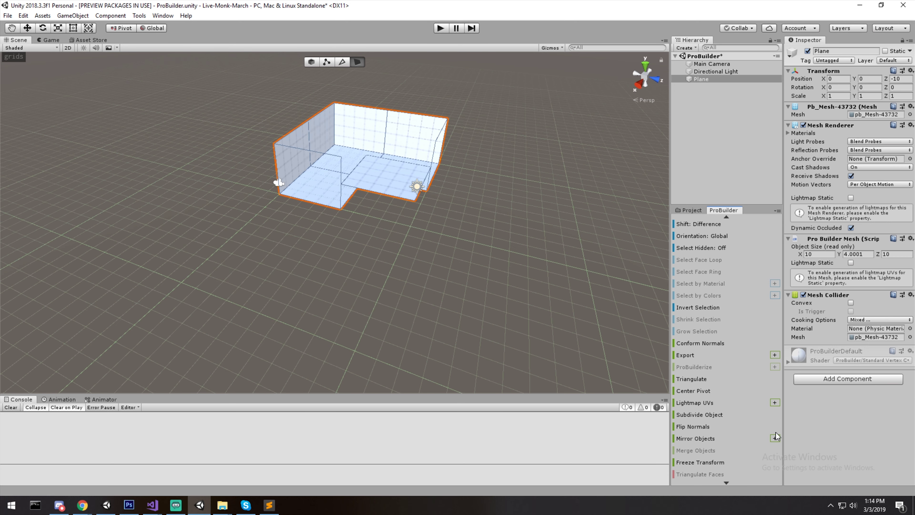
pyautogui.click(704, 437)
# Open the mirror options, mirror the room along both X and Y, and mirror it back
pyautogui.click(774, 438)
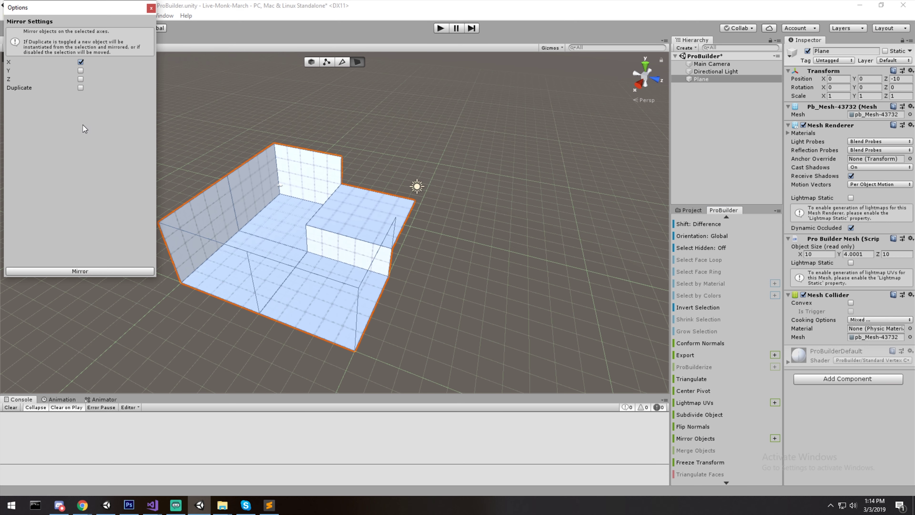
pyautogui.click(98, 270)
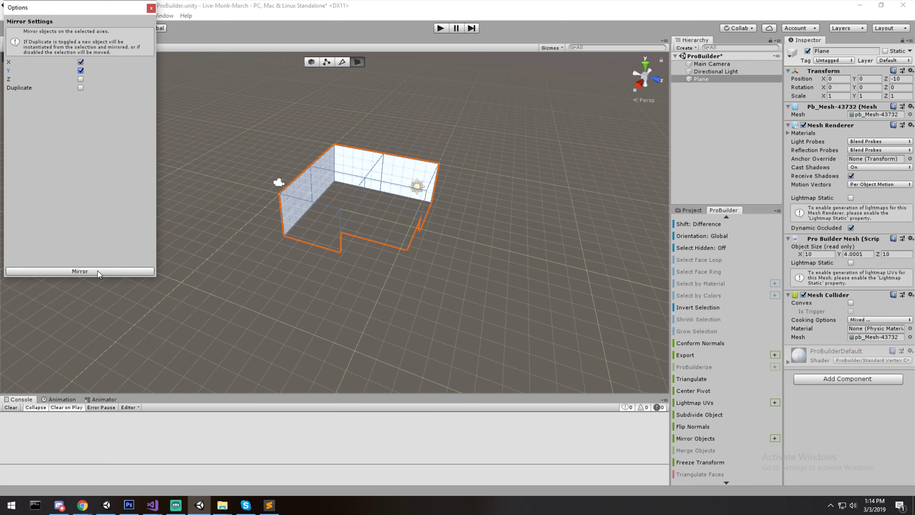
pyautogui.click(96, 272)
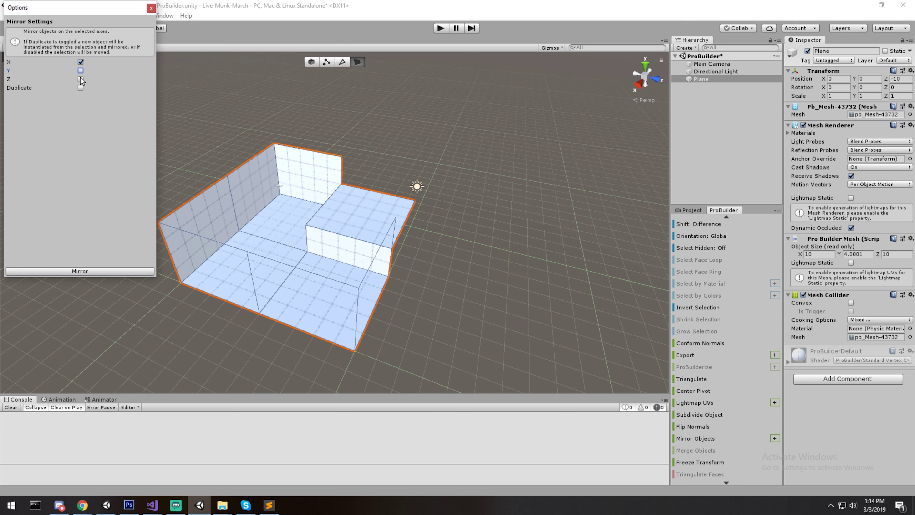
# Set the mirror options to X, Z and Duplicate, try a mirrored copy of the room, and undo it
pyautogui.click(80, 88)
pyautogui.click(98, 271)
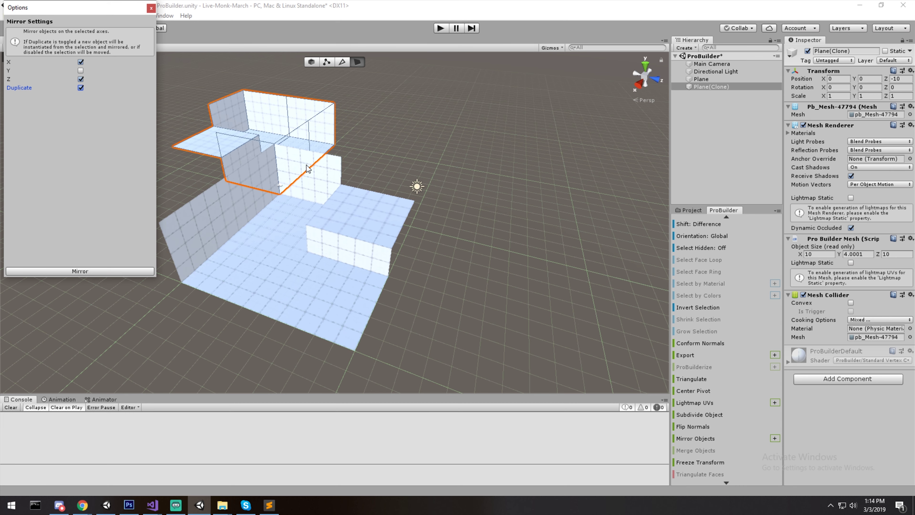
pyautogui.moveTo(338, 141); pyautogui.dragTo(400, 198, button='middle')
pyautogui.hotkey('ctrl', 'z')
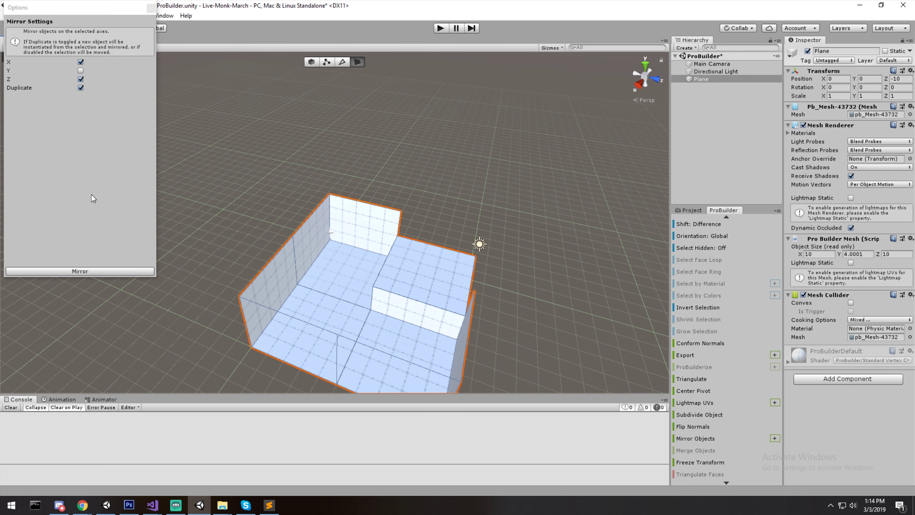
# Duplicate the room mirrored along X and Z, and duplicate that copy mirrored along Z only
pyautogui.click(80, 271)
pyautogui.click(80, 62)
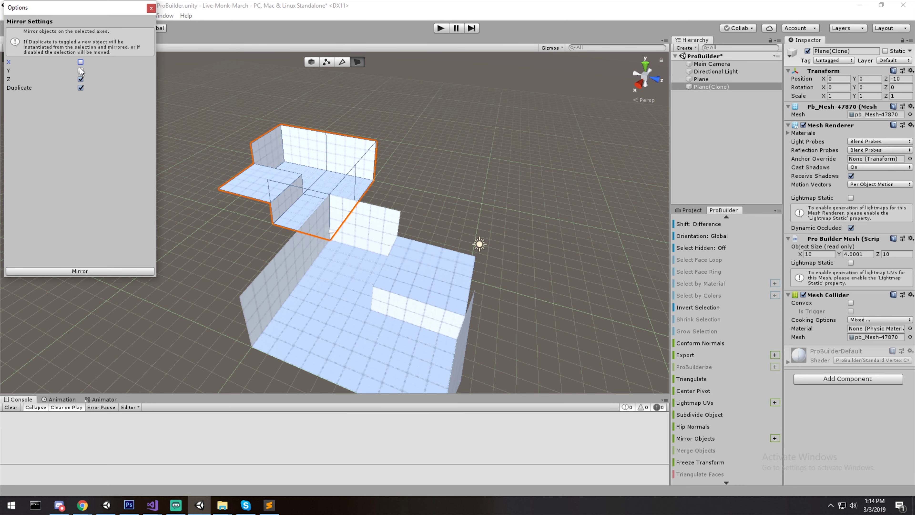
pyautogui.click(115, 271)
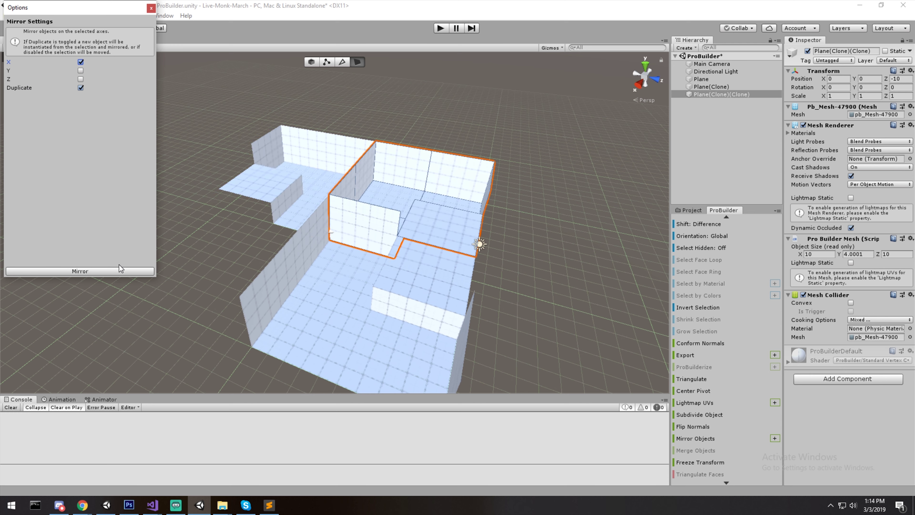
# Try duplicating the newest copy along X, undo it, duplicate it along both X and Z instead, and close the mirror options
pyautogui.click(117, 271)
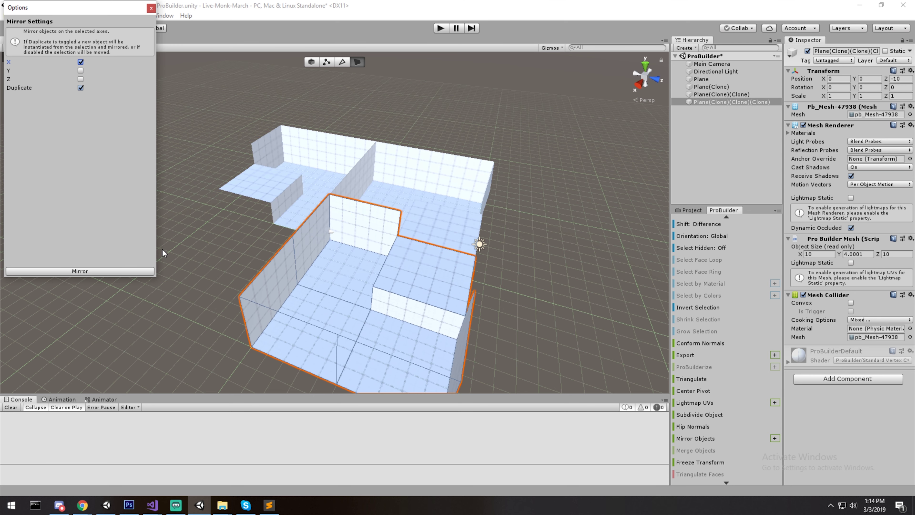
pyautogui.hotkey('ctrl', 'z')
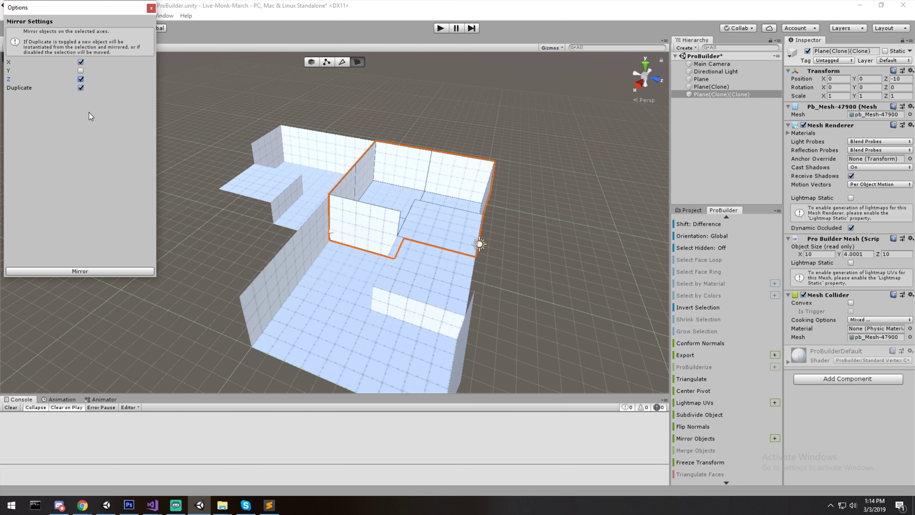
pyautogui.click(105, 272)
pyautogui.moveTo(318, 151); pyautogui.dragTo(380, 174, button='middle')
pyautogui.moveTo(380, 174)
pyautogui.keyDown('alt'); pyautogui.mouseDown()
pyautogui.moveTo(418, 178)
pyautogui.moveTo(509, 129)
pyautogui.moveTo(394, 170)
pyautogui.mouseUp(); pyautogui.keyUp('alt')
pyautogui.moveTo(395, 169); pyautogui.dragTo(500, 106, button='middle')
pyautogui.click(152, 8)
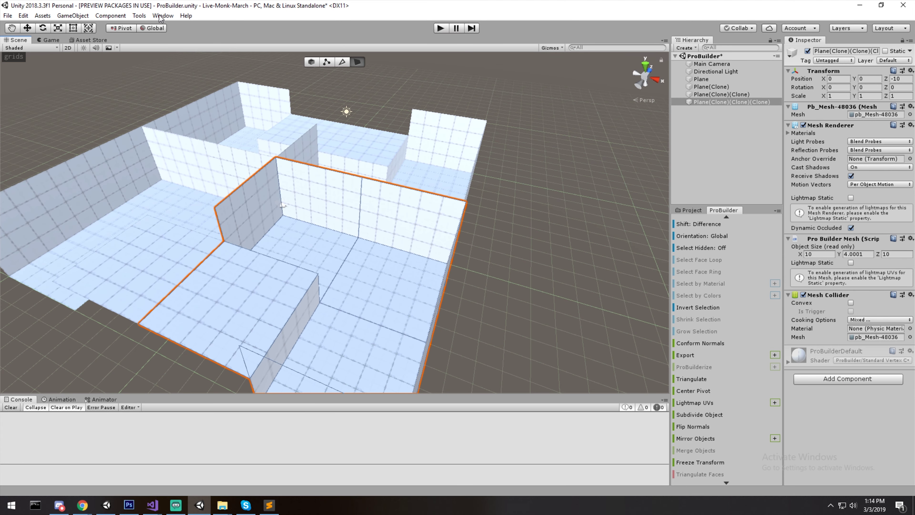
# Select the mirrored plane copies in turn to review the four-room layout, and clear the selection
pyautogui.scroll(-4, 409, 166)
pyautogui.click(719, 95)
pyautogui.click(719, 87)
pyautogui.click(721, 94)
pyautogui.click(724, 103)
pyautogui.moveTo(294, 206); pyautogui.dragTo(355, 204, button='middle')
pyautogui.click(603, 197)
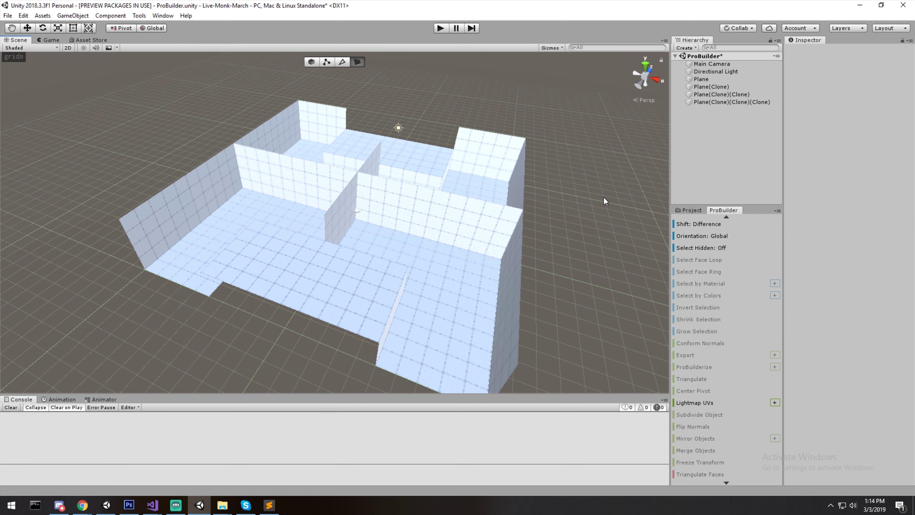
# Save the scene and frame the Directional Light in the scene view
pyautogui.moveTo(603, 197); pyautogui.dragTo(564, 185, button='middle')
pyautogui.hotkey('ctrl', 's')
pyautogui.doubleClick(716, 71)
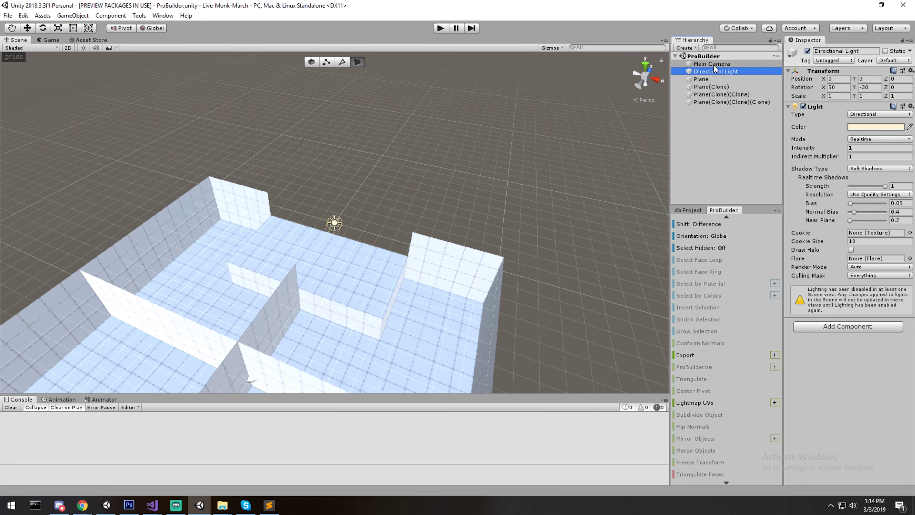
# Delete both faces of the Plane's inner wall that separates it from the neighbouring copy
pyautogui.moveTo(492, 212)
pyautogui.keyDown('alt'); pyautogui.mouseDown()
pyautogui.moveTo(562, 151)
pyautogui.moveTo(326, 77)
pyautogui.mouseUp(); pyautogui.keyUp('alt')
pyautogui.click(721, 79)
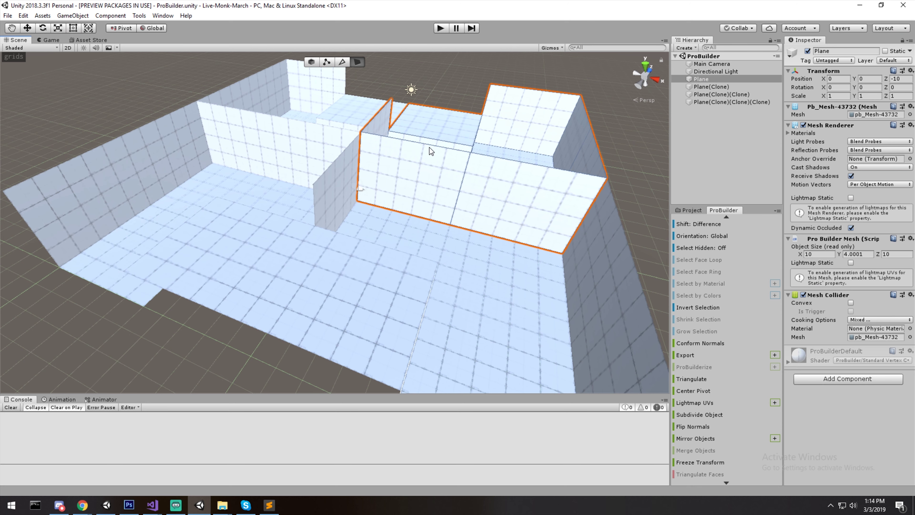
pyautogui.click(445, 187)
pyautogui.press('BackSpace')
pyautogui.click(490, 172)
pyautogui.press('BackSpace')
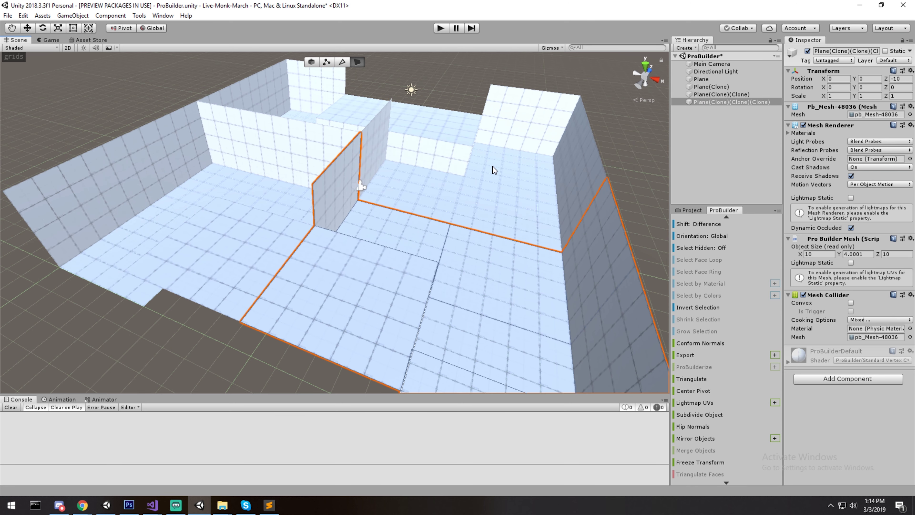
# Delete the Plane's outer end-wall face beside the raised block
pyautogui.moveTo(369, 150)
pyautogui.keyDown('alt'); pyautogui.mouseDown()
pyautogui.moveTo(347, 175)
pyautogui.moveTo(328, 142)
pyautogui.moveTo(408, 185)
pyautogui.mouseUp(); pyautogui.keyUp('alt')
pyautogui.click(328, 141)
pyautogui.click(522, 114)
pyautogui.press('BackSpace')
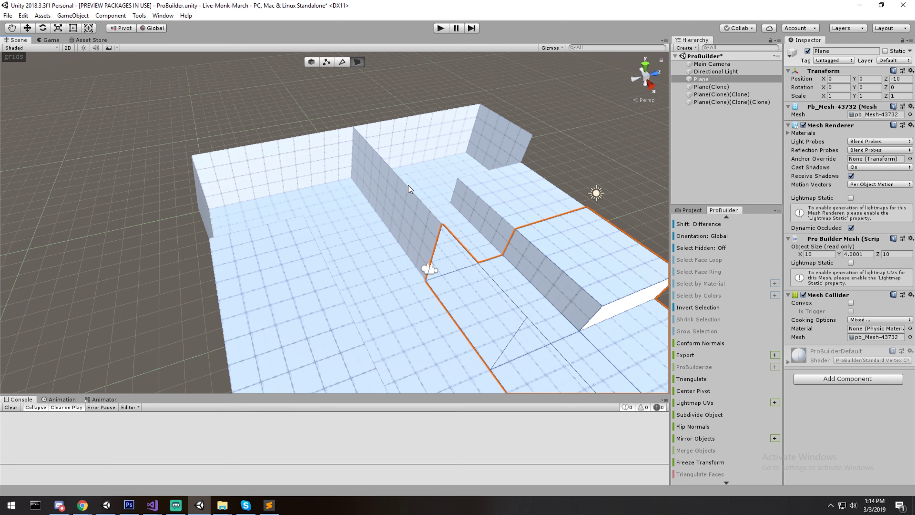
pyautogui.click(408, 185)
pyautogui.press('Delete')
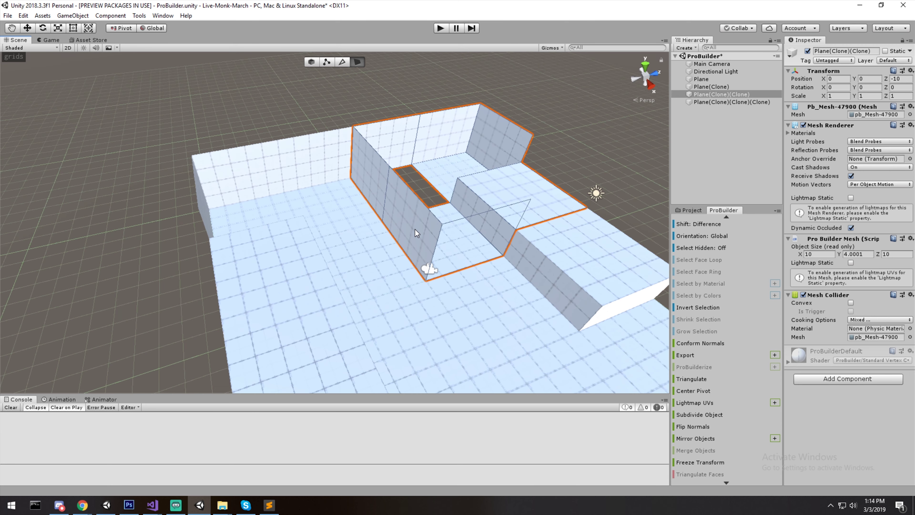
pyautogui.hotkey('ctrl', 'z')
# Delete two faces of the dividing walls in the middle of the level, working from the opposite side
pyautogui.click(341, 237)
pyautogui.keyDown('alt'); pyautogui.moveTo(341, 237); pyautogui.dragTo(403, 224); pyautogui.keyUp('alt')
pyautogui.click(332, 229)
pyautogui.press('BackSpace')
pyautogui.click(264, 195)
pyautogui.press('BackSpace')
# Delete the remaining inner dividing wall faces so the four plane pieces form one open room
pyautogui.moveTo(263, 194)
pyautogui.keyDown('alt'); pyautogui.mouseDown()
pyautogui.moveTo(270, 169)
pyautogui.moveTo(323, 190)
pyautogui.moveTo(213, 162)
pyautogui.moveTo(230, 226)
pyautogui.mouseUp(); pyautogui.keyUp('alt')
pyautogui.click(240, 169)
pyautogui.click(230, 226)
pyautogui.press('BackSpace')
pyautogui.click(262, 170)
pyautogui.press('BackSpace')
pyautogui.click(223, 160)
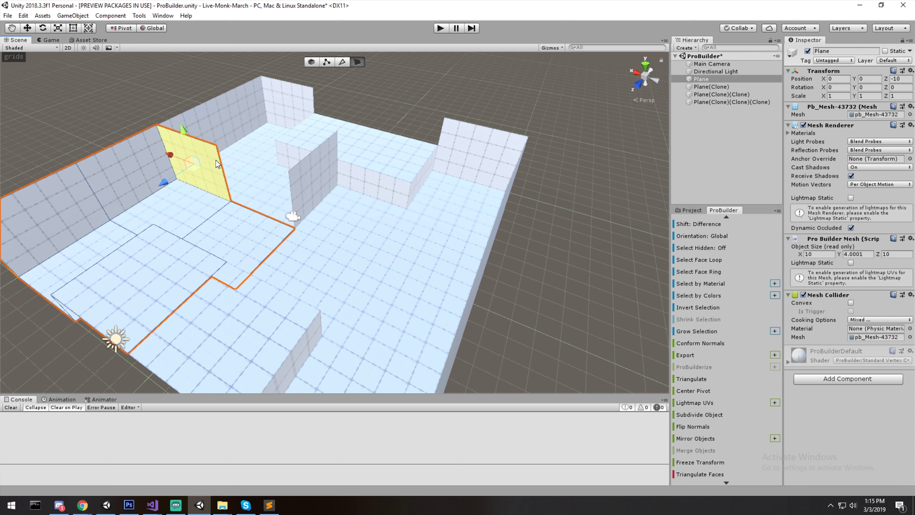
pyautogui.press('BackSpace')
pyautogui.click(315, 177)
pyautogui.press('BackSpace')
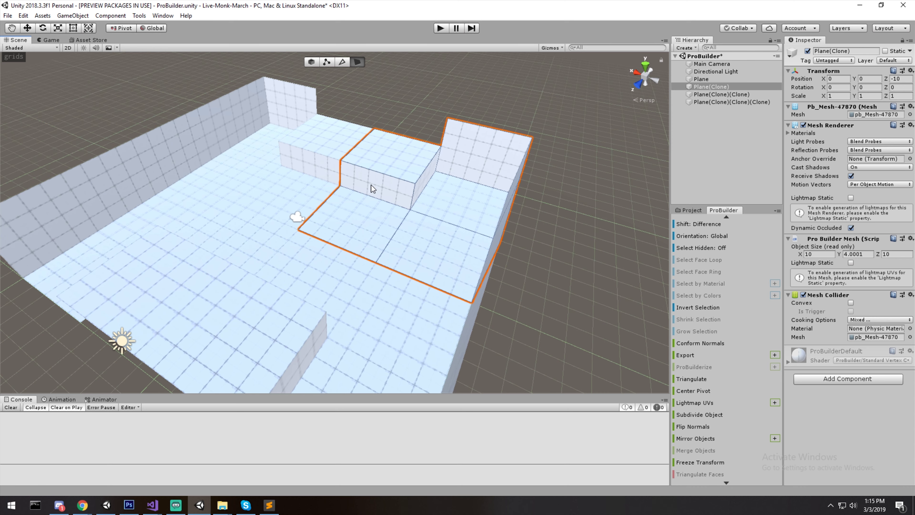
# In edge selection, extrude the Plane's open floor edge beside the raised block upward to fill the end-wall gap
pyautogui.moveTo(295, 209); pyautogui.dragTo(375, 176, button='middle')
pyautogui.moveTo(376, 176); pyautogui.dragTo(483, 180, button='right')
pyautogui.moveTo(332, 194); pyautogui.dragTo(449, 172, button='middle')
pyautogui.moveTo(449, 171); pyautogui.dragTo(526, 180, button='right')
pyautogui.moveTo(304, 191); pyautogui.dragTo(400, 213, button='middle')
pyautogui.moveTo(400, 212); pyautogui.dragTo(512, 247, button='right')
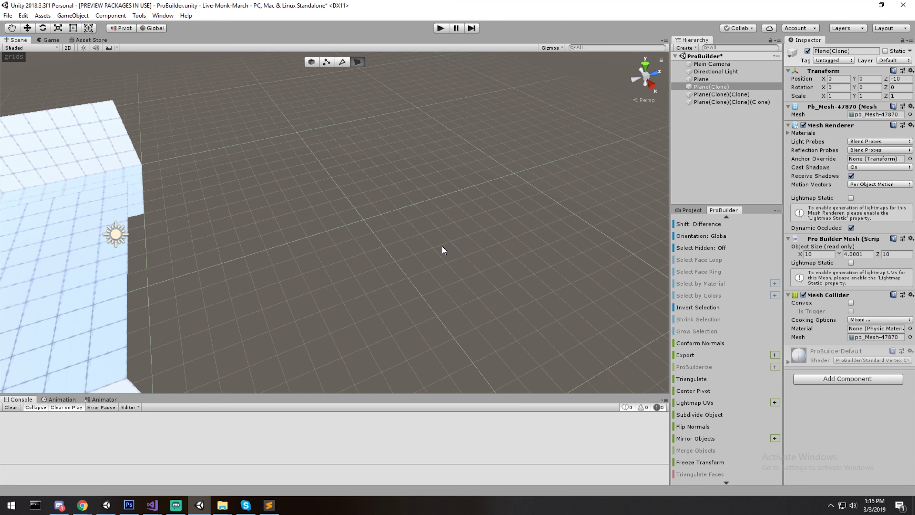
pyautogui.moveTo(321, 245); pyautogui.dragTo(512, 203, button='middle')
pyautogui.moveTo(385, 202); pyautogui.dragTo(567, 182, button='right')
pyautogui.moveTo(386, 192); pyautogui.dragTo(484, 144, button='middle')
pyautogui.click(341, 62)
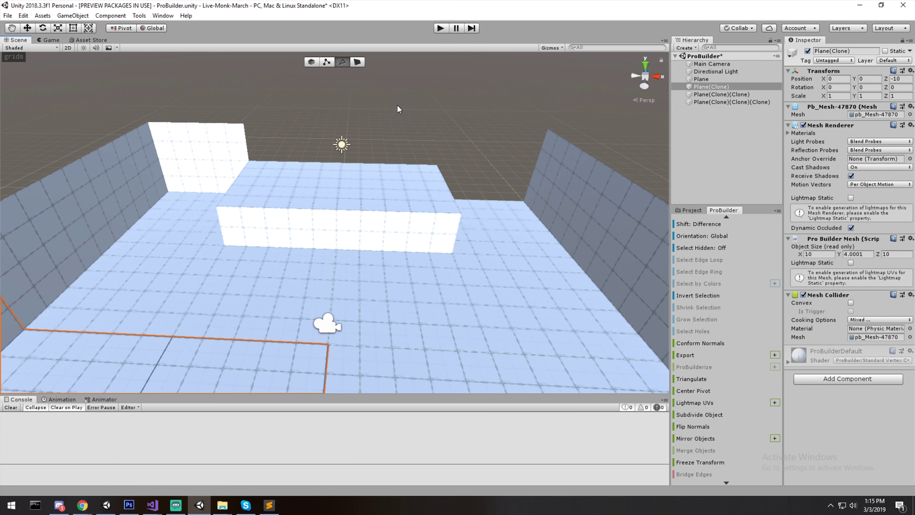
pyautogui.click(483, 201)
pyautogui.moveTo(487, 211); pyautogui.dragTo(488, 211)
pyautogui.click(484, 199)
pyautogui.keyDown('shift'); pyautogui.moveTo(481, 170); pyautogui.dragTo(486, 130); pyautogui.keyUp('shift')
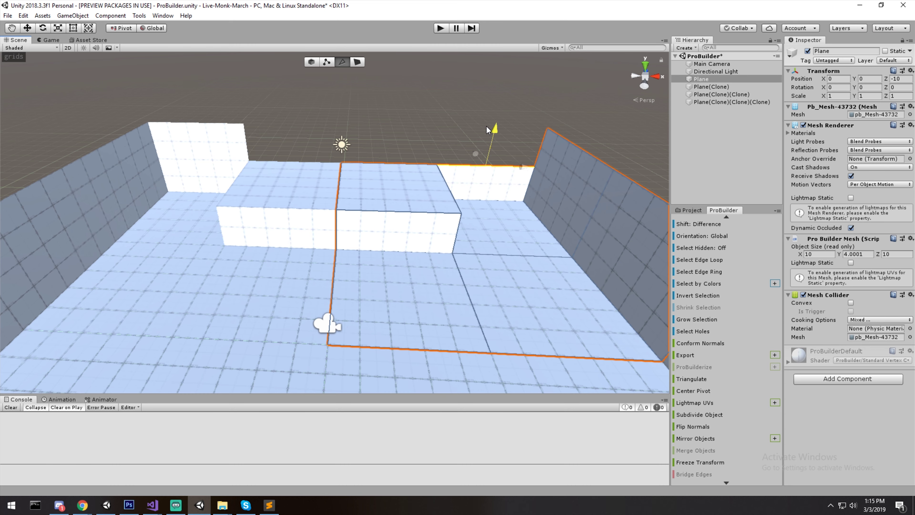
# Examine the opened-up room and its outer walls from several angles
pyautogui.keyDown('alt'); pyautogui.moveTo(450, 156); pyautogui.dragTo(522, 135); pyautogui.keyUp('alt')
pyautogui.moveTo(522, 135); pyautogui.dragTo(239, 172, button='middle')
pyautogui.keyDown('alt'); pyautogui.moveTo(239, 172); pyautogui.dragTo(309, 167); pyautogui.keyUp('alt')
pyautogui.moveTo(309, 167); pyautogui.dragTo(382, 207, button='middle')
pyautogui.scroll(5, 382, 207)
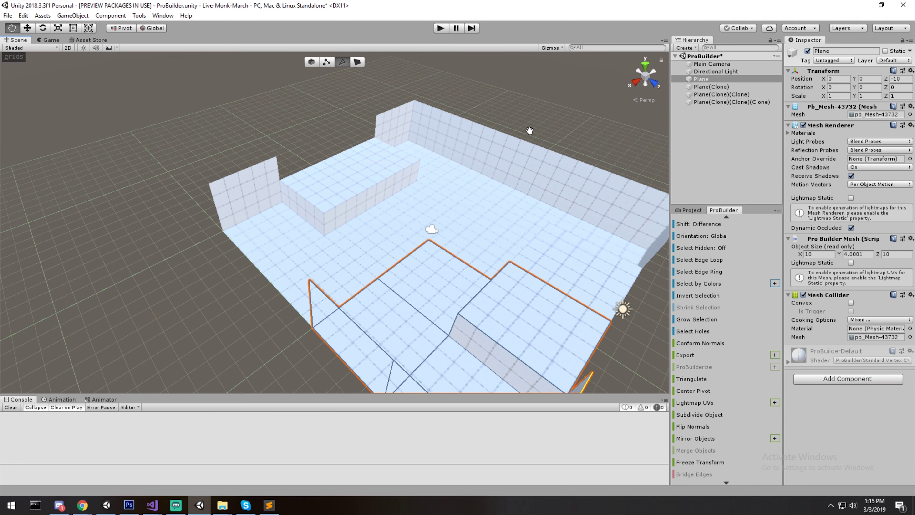
pyautogui.moveTo(529, 130); pyautogui.dragTo(485, 129)
pyautogui.click(517, 115)
pyautogui.click(312, 218)
pyautogui.moveTo(343, 164); pyautogui.dragTo(349, 157, button='middle')
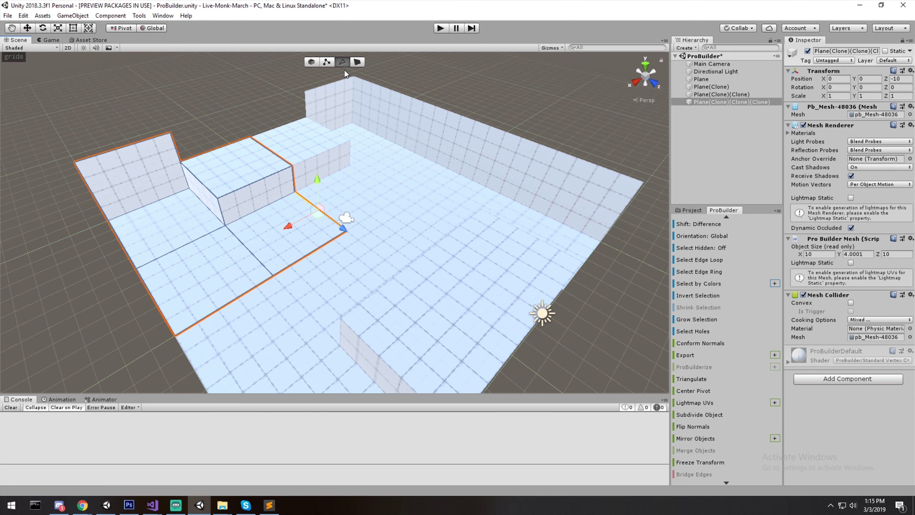
# Switch to face selection, pick central floor faces, and look through the available ProBuilder tools
pyautogui.click(357, 62)
pyautogui.click(248, 158)
pyautogui.click(354, 184)
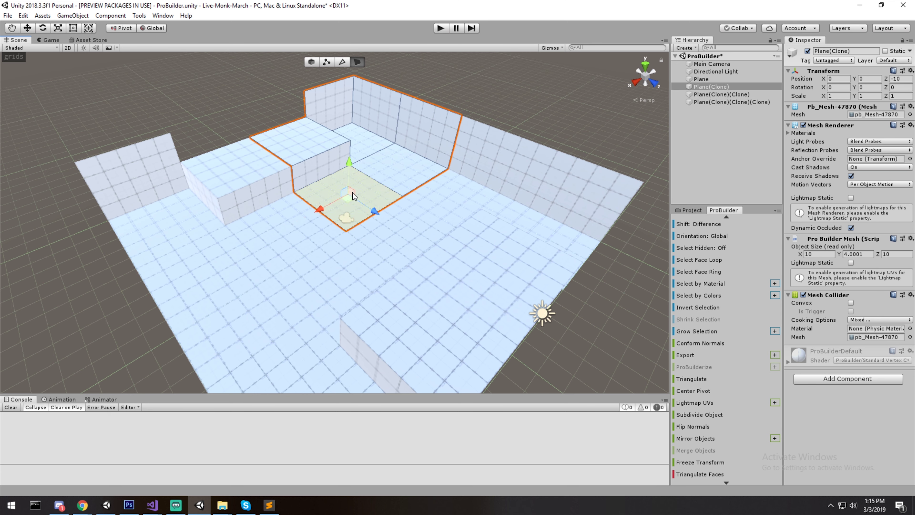
pyautogui.scroll(4, 716, 354)
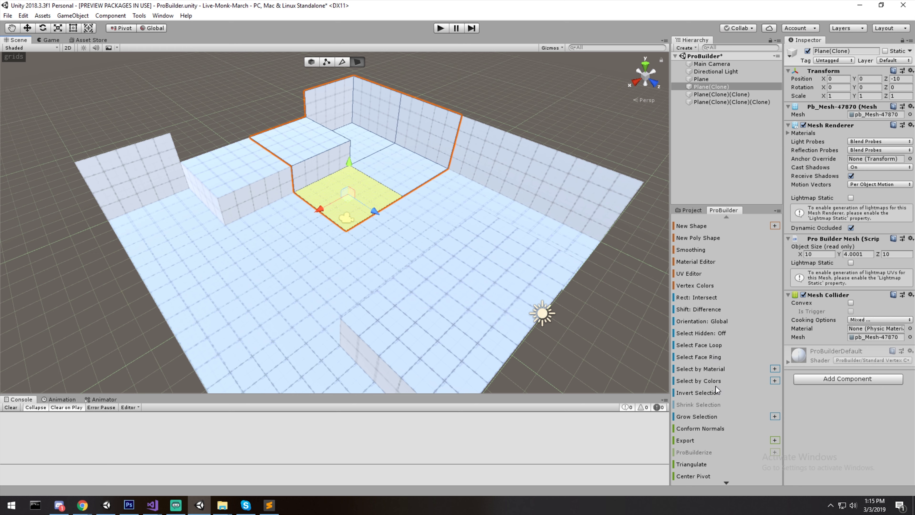
pyautogui.scroll(-6, 728, 358)
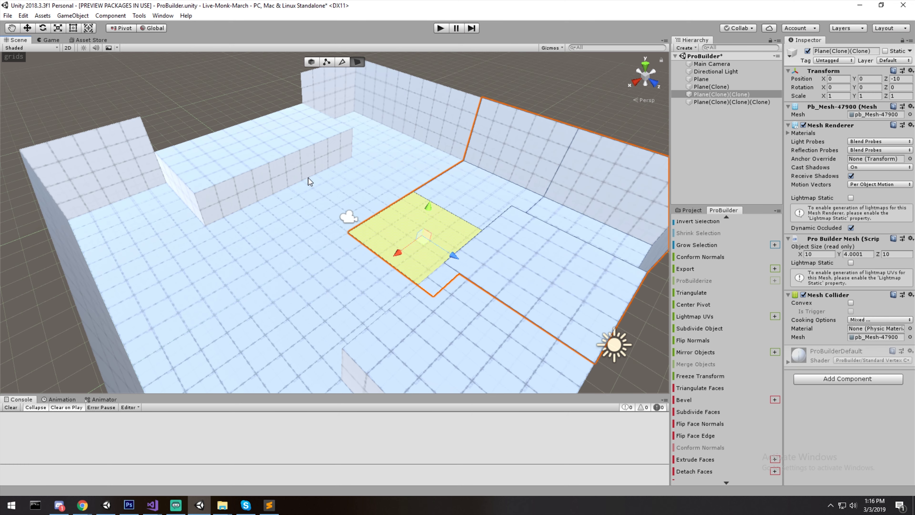
pyautogui.scroll(-8, 365, 154)
pyautogui.moveTo(361, 145); pyautogui.dragTo(376, 171, button='middle')
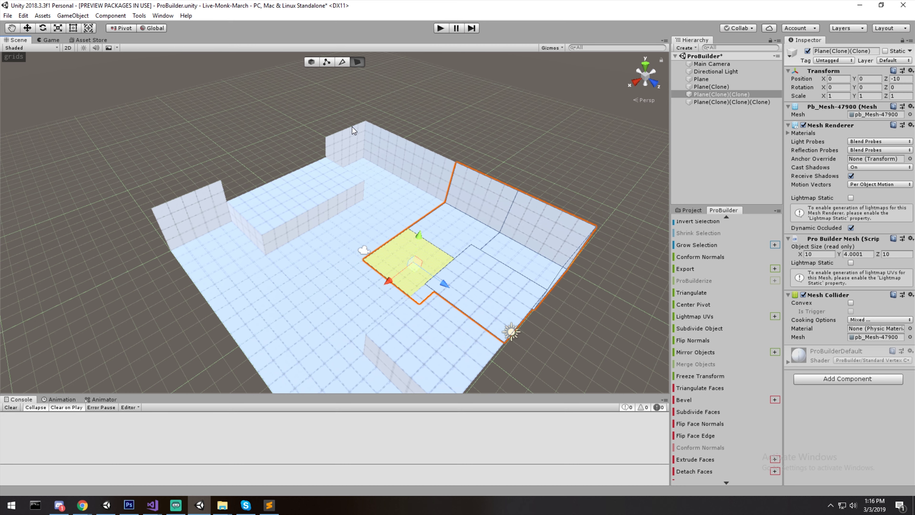
# Select the Plane object, open its OBJ export dialog, and cancel the export
pyautogui.click(549, 108)
pyautogui.click(711, 79)
pyautogui.scroll(6, 450, 234)
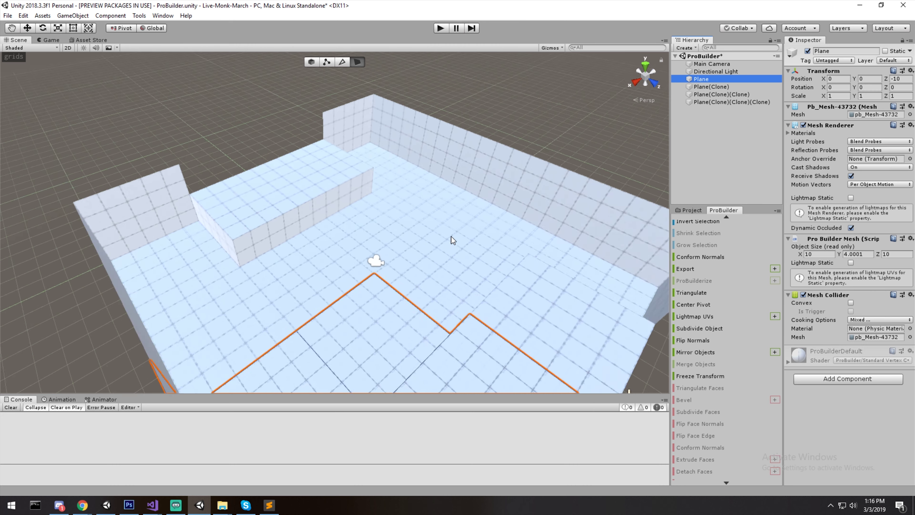
pyautogui.moveTo(450, 235); pyautogui.dragTo(474, 206, button='middle')
pyautogui.moveTo(475, 206); pyautogui.dragTo(482, 214, button='right')
pyautogui.moveTo(482, 213); pyautogui.dragTo(562, 212, button='middle')
pyautogui.keyDown('alt'); pyautogui.moveTo(563, 213); pyautogui.dragTo(483, 209); pyautogui.keyUp('alt')
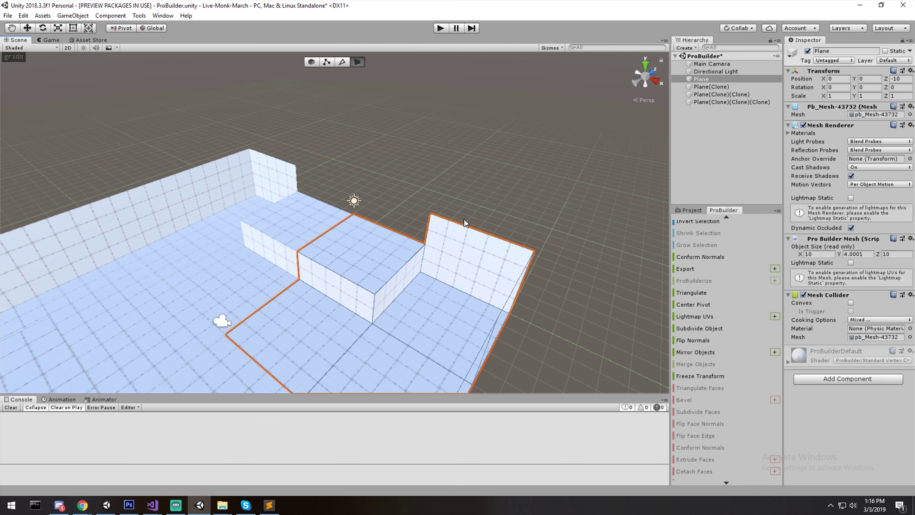
pyautogui.moveTo(404, 187); pyautogui.dragTo(431, 162)
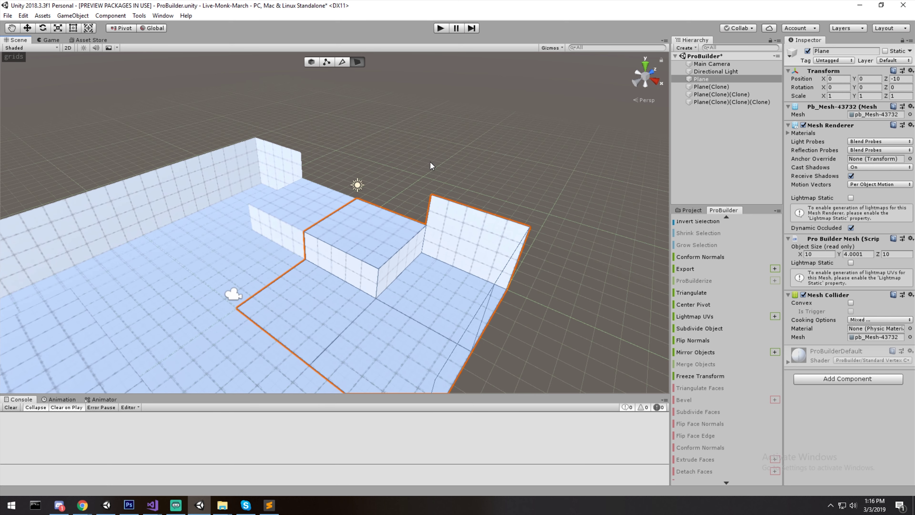
pyautogui.click(693, 268)
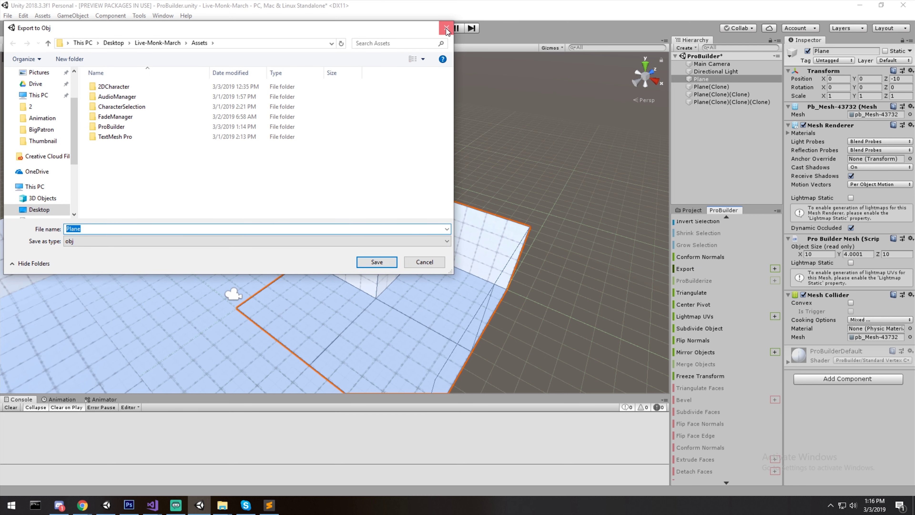
pyautogui.click(450, 28)
# Open the export settings, review the available formats, keep Obj, and close the options
pyautogui.click(775, 269)
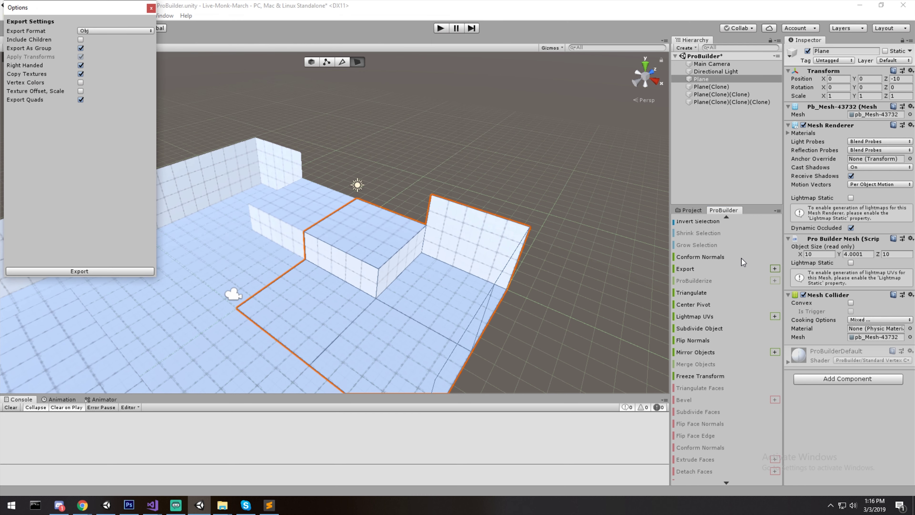
pyautogui.click(89, 33)
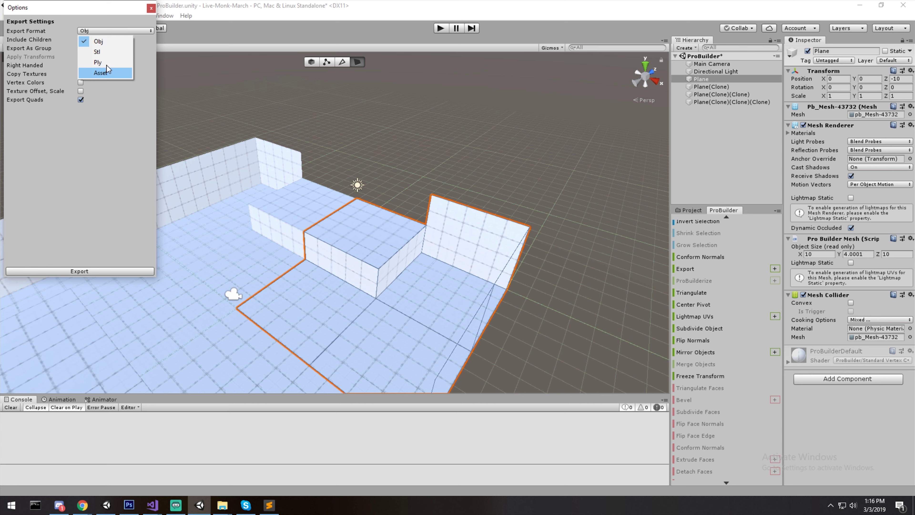
pyautogui.click(103, 42)
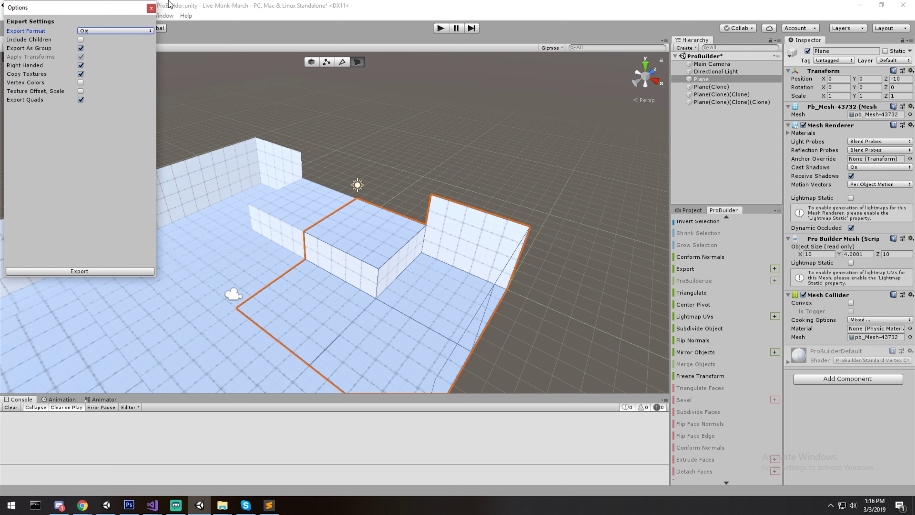
pyautogui.click(153, 9)
# Examine the raised blocks and outer walls from around the level
pyautogui.moveTo(385, 116); pyautogui.dragTo(359, 135, button='right')
pyautogui.press('s')
pyautogui.moveTo(428, 143); pyautogui.dragTo(481, 143, button='right')
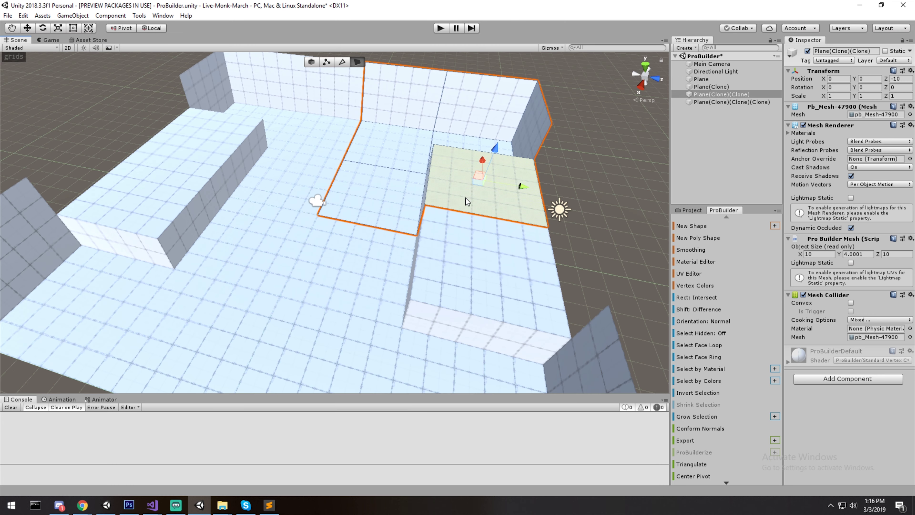
pyautogui.moveTo(466, 197)
pyautogui.mouseDown(button='right')
pyautogui.moveTo(469, 189)
pyautogui.moveTo(519, 230)
pyautogui.mouseUp(button='right')
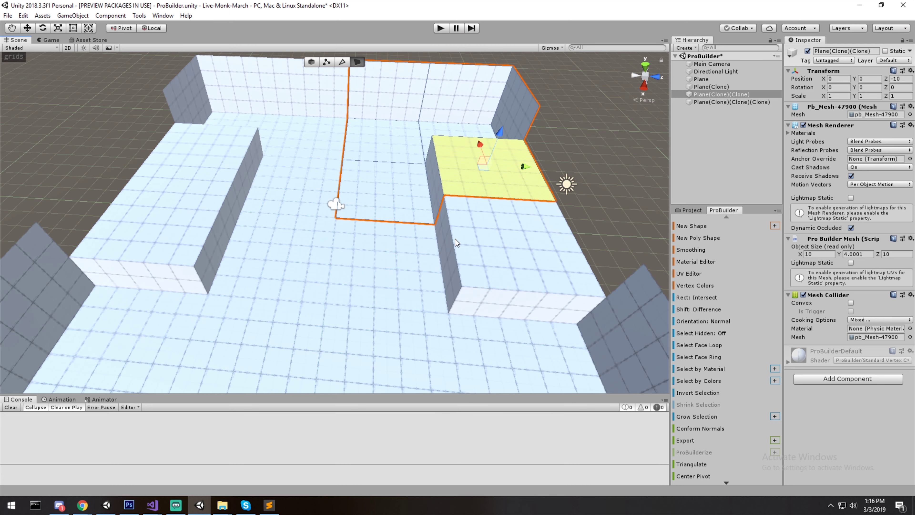
pyautogui.scroll(-3, 455, 239)
pyautogui.keyDown('alt'); pyautogui.moveTo(455, 239); pyautogui.dragTo(357, 266); pyautogui.keyUp('alt')
pyautogui.click(337, 313)
pyautogui.click(353, 147)
pyautogui.moveTo(355, 135)
pyautogui.mouseDown(button='right')
pyautogui.moveTo(353, 148)
pyautogui.moveTo(273, 149)
pyautogui.mouseUp(button='right')
# Select the outer wall faces of Plane(Clone) and colour them magenta with Vertex Colors
pyautogui.click(392, 155)
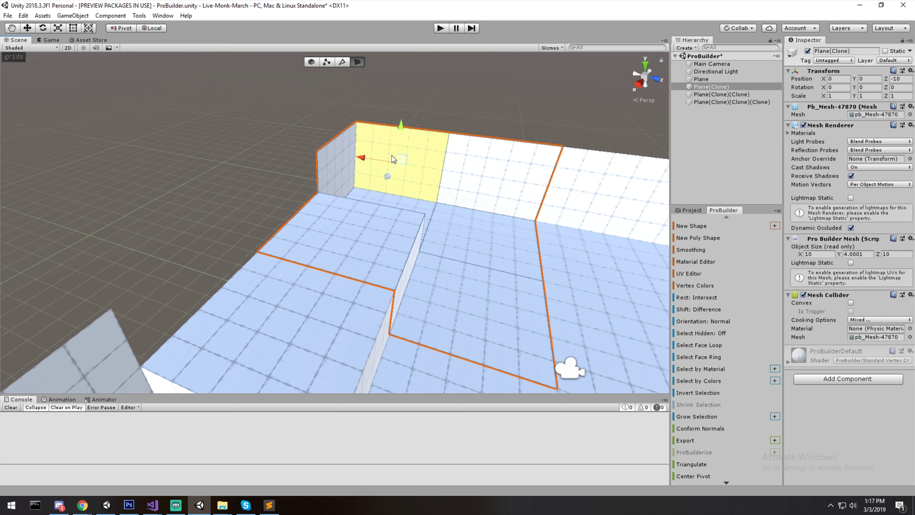
pyautogui.moveTo(491, 170); pyautogui.dragTo(356, 180, button='right')
pyautogui.keyDown('shift'); pyautogui.click(438, 171); pyautogui.keyUp('shift')
pyautogui.moveTo(438, 171); pyautogui.dragTo(448, 194, button='right')
pyautogui.keyDown('shift'); pyautogui.click(448, 198); pyautogui.keyUp('shift')
pyautogui.keyDown('alt'); pyautogui.moveTo(448, 198); pyautogui.dragTo(504, 166); pyautogui.keyUp('alt')
pyautogui.click(708, 286)
pyautogui.moveTo(395, 97); pyautogui.dragTo(635, 113)
pyautogui.click(570, 186)
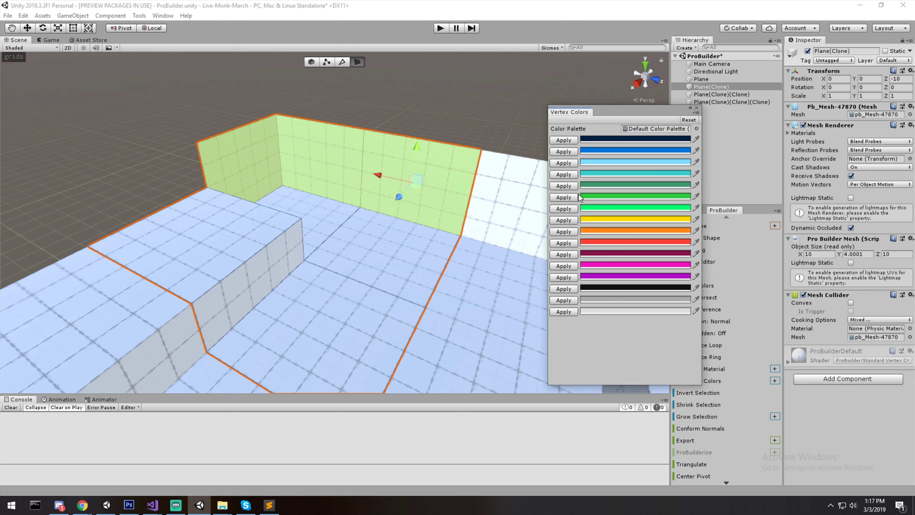
pyautogui.click(569, 266)
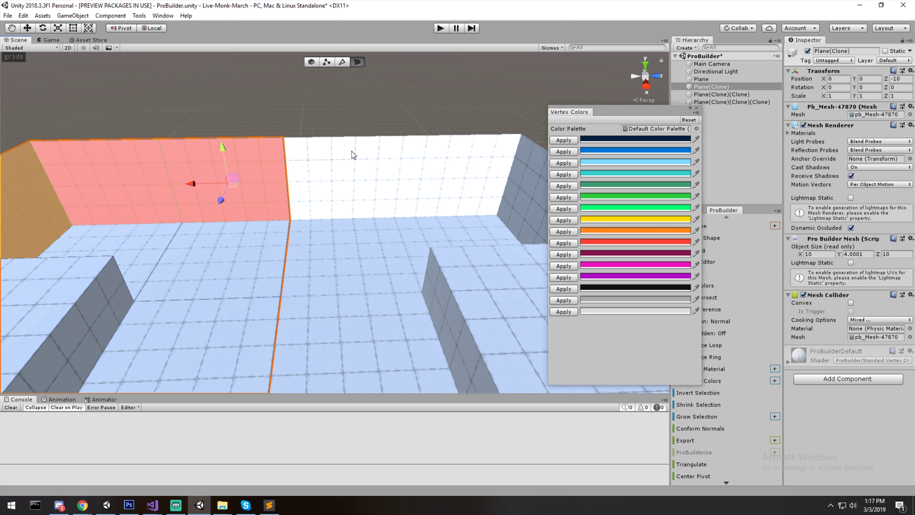
# Colour the remaining outer wall faces of the other plane pieces magenta
pyautogui.click(350, 152)
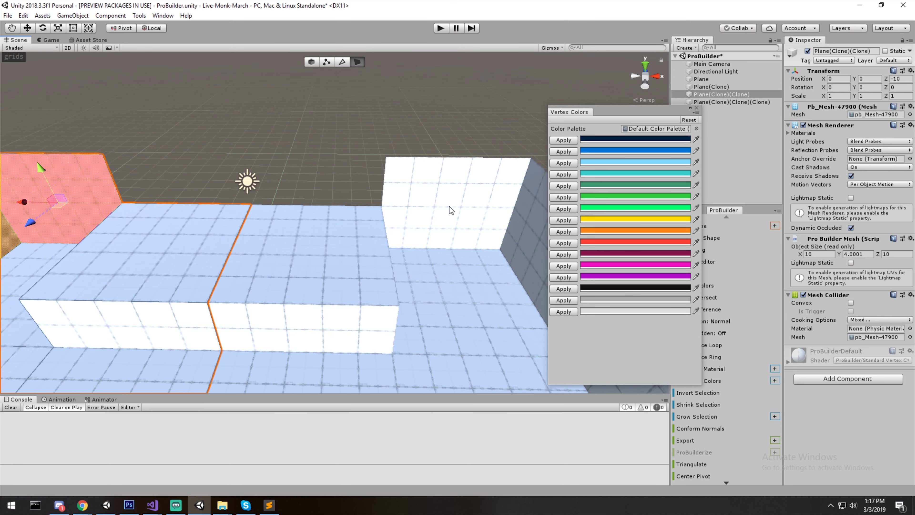
pyautogui.click(449, 206)
pyautogui.keyDown('alt'); pyautogui.moveTo(278, 188); pyautogui.dragTo(402, 173); pyautogui.keyUp('alt')
pyautogui.keyDown('shift'); pyautogui.click(372, 121); pyautogui.keyUp('shift')
pyautogui.keyDown('shift'); pyautogui.click(429, 152); pyautogui.keyUp('shift')
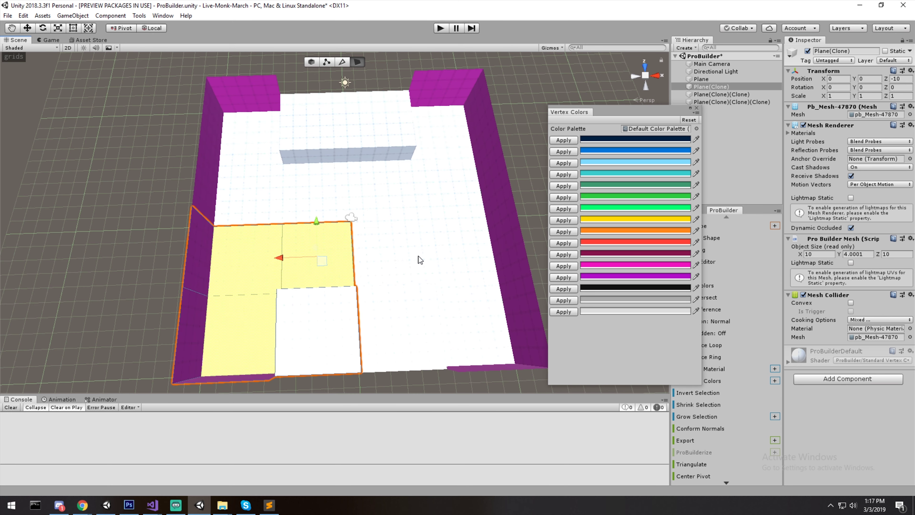
# Extend the floor selection around the block across Plane(Clone) and Plane(Clone)(Clone)(Clone), and colour it cyan
pyautogui.keyDown('shift'); pyautogui.click(418, 256); pyautogui.keyUp('shift')
pyautogui.keyDown('shift'); pyautogui.click(464, 254); pyautogui.keyUp('shift')
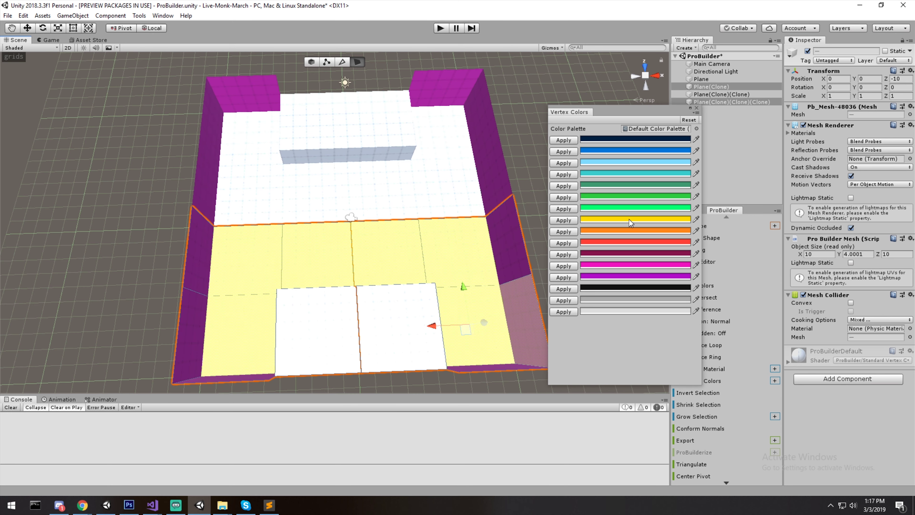
pyautogui.click(565, 175)
# Select the uncoloured floor faces around the other raised block, colour them red, and clear the selection
pyautogui.click(446, 141)
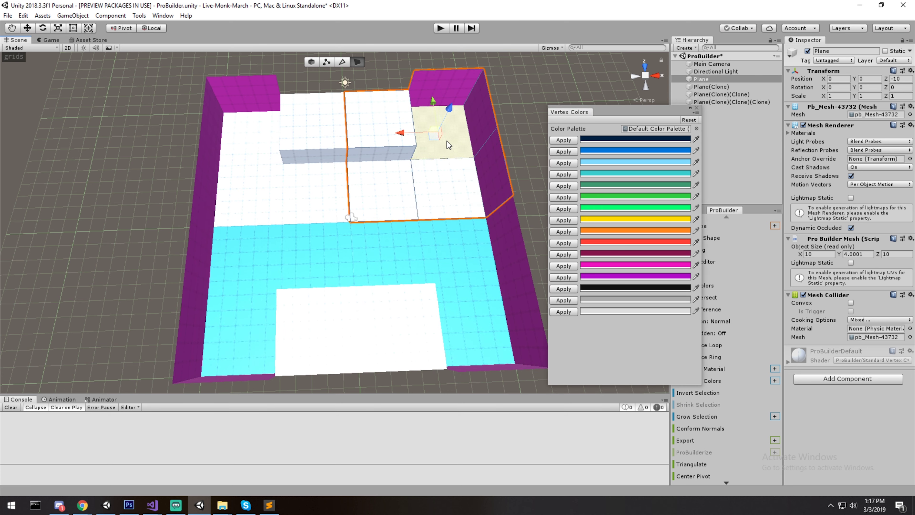
pyautogui.keyDown('shift'); pyautogui.click(381, 188); pyautogui.keyUp('shift')
pyautogui.keyDown('shift'); pyautogui.click(310, 190); pyautogui.keyUp('shift')
pyautogui.keyDown('shift'); pyautogui.click(252, 189); pyautogui.keyUp('shift')
pyautogui.keyDown('shift'); pyautogui.click(253, 131); pyautogui.keyUp('shift')
pyautogui.click(562, 242)
pyautogui.click(536, 79)
pyautogui.keyDown('alt'); pyautogui.moveTo(505, 105); pyautogui.dragTo(455, 198); pyautogui.keyUp('alt')
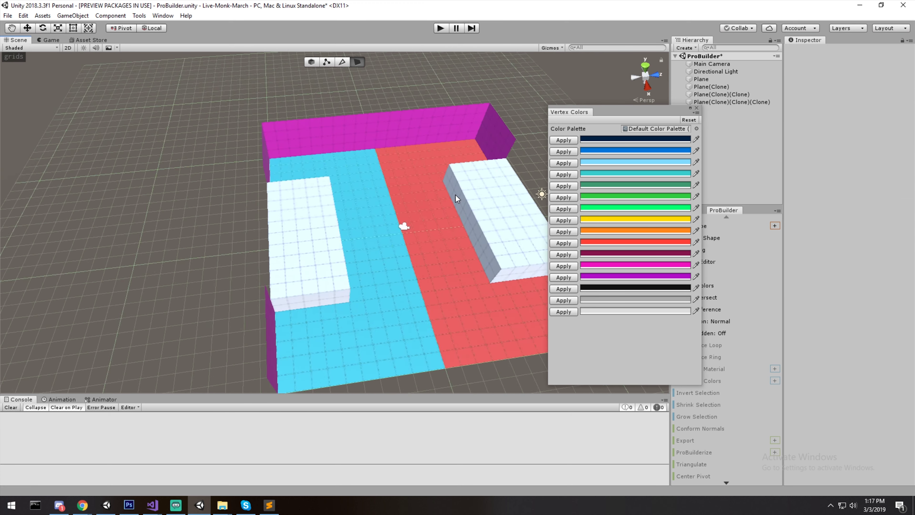
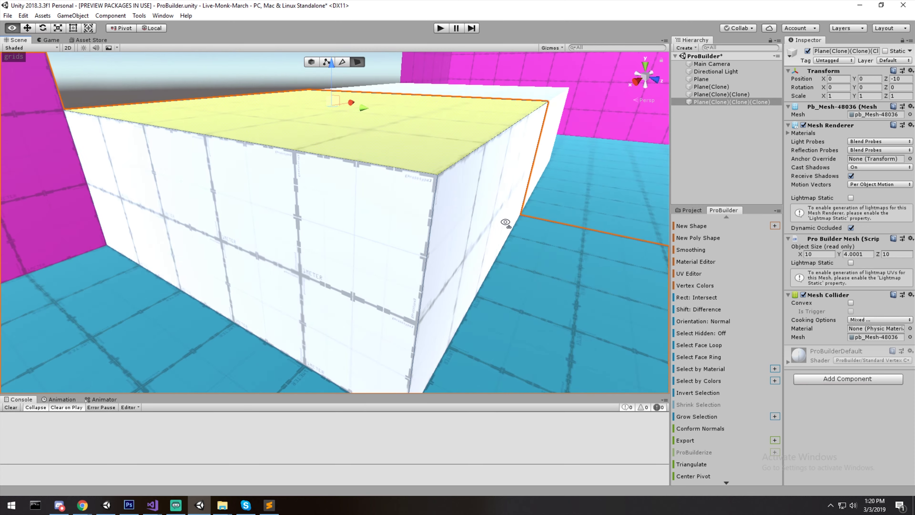
pyautogui.press('w')
pyautogui.keyDown('alt'); pyautogui.moveTo(534, 202); pyautogui.dragTo(445, 223); pyautogui.keyUp('alt')
pyautogui.scroll(-3, 445, 224)
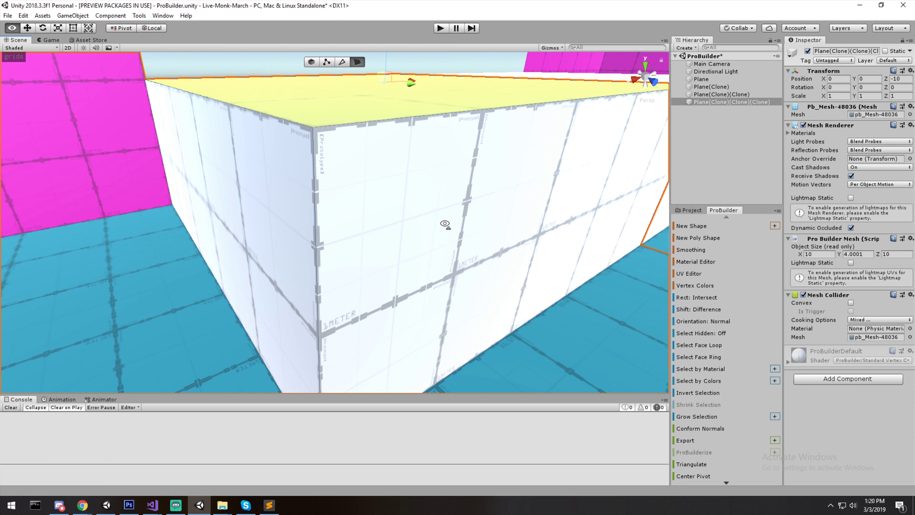
# Open the Material Editor and select the raised block's top face on Plane(Clone)
pyautogui.scroll(-5, 446, 224)
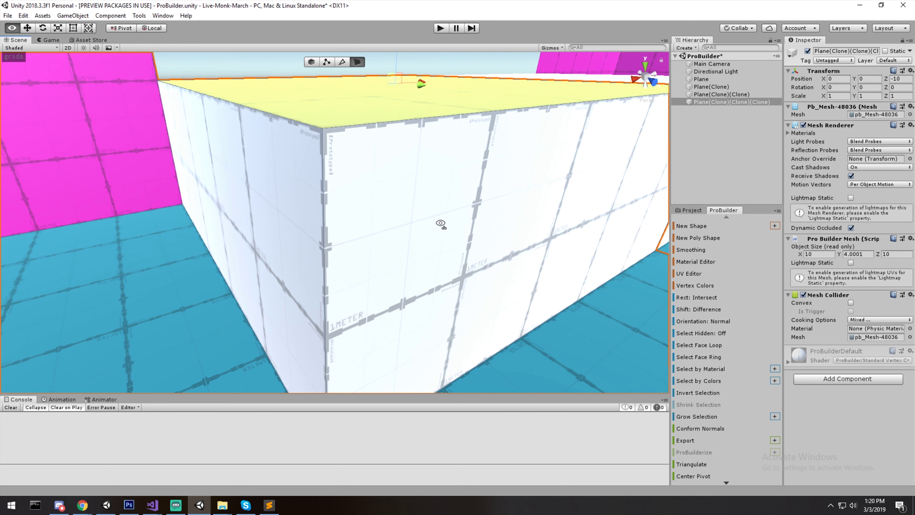
pyautogui.moveTo(438, 221); pyautogui.dragTo(424, 239, button='middle')
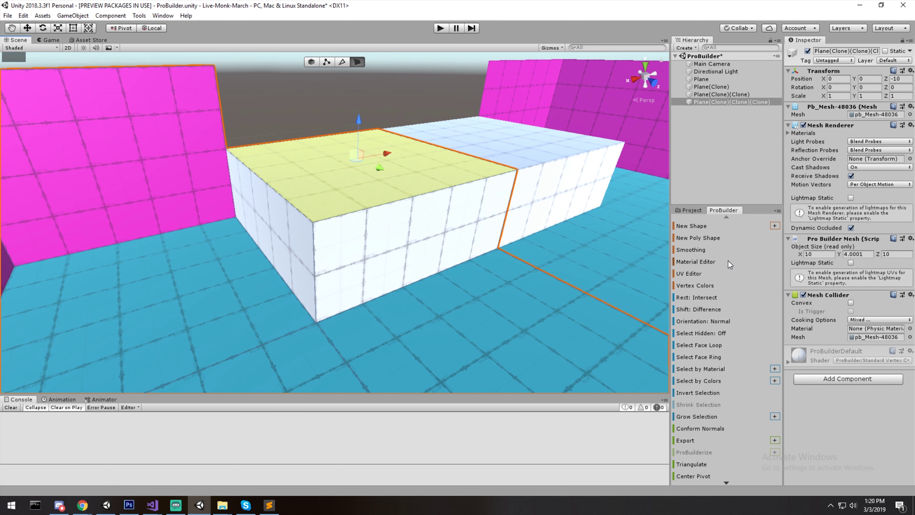
pyautogui.click(706, 261)
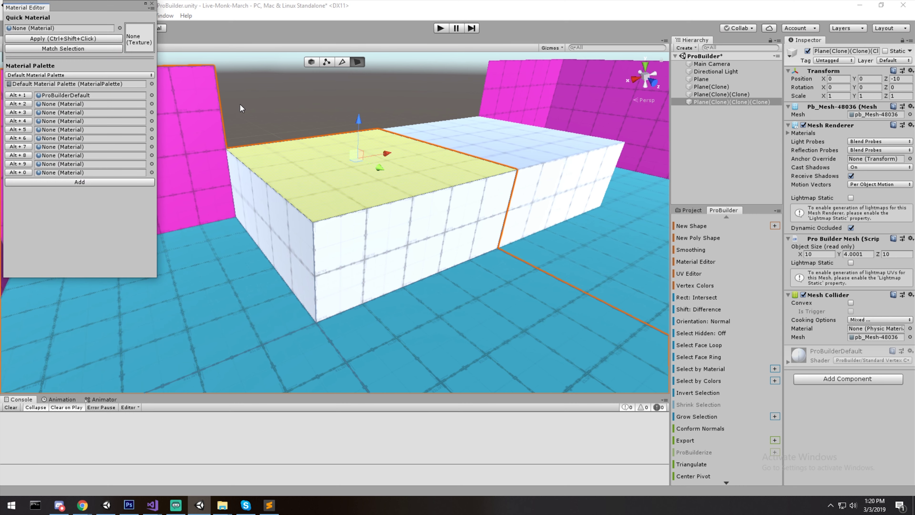
pyautogui.moveTo(261, 120); pyautogui.dragTo(268, 147, button='right')
pyautogui.moveTo(268, 147); pyautogui.dragTo(276, 208, button='middle')
pyautogui.click(500, 203)
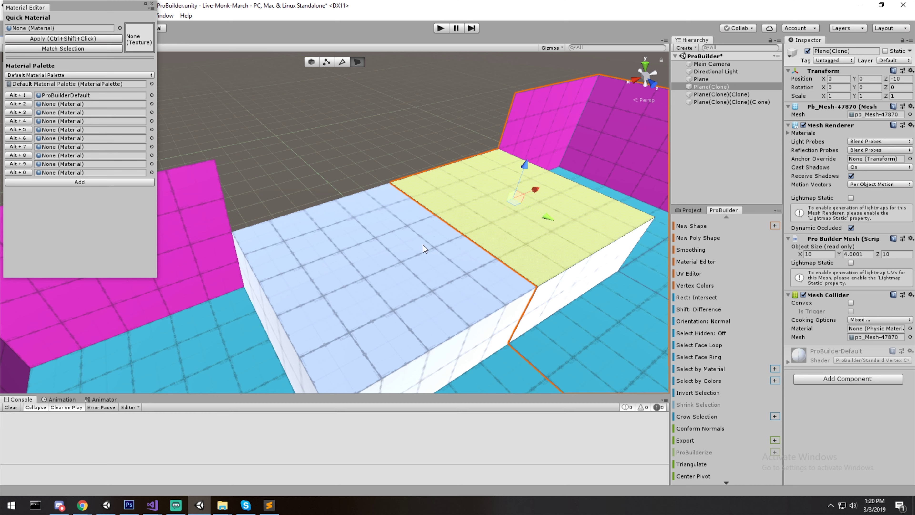
pyautogui.click(423, 245)
pyautogui.click(540, 234)
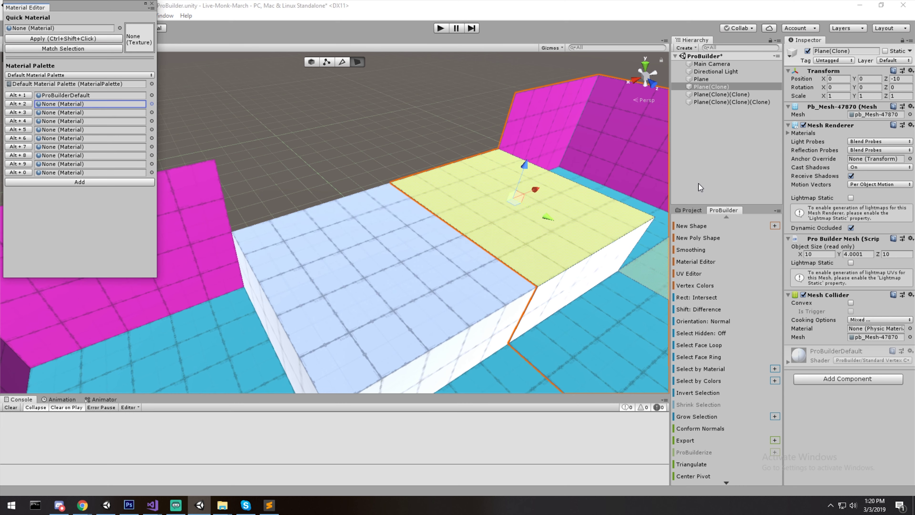
# Assign the lava texture to the Lava material's albedo and put Lava in the second slot of the material palette
pyautogui.click(689, 210)
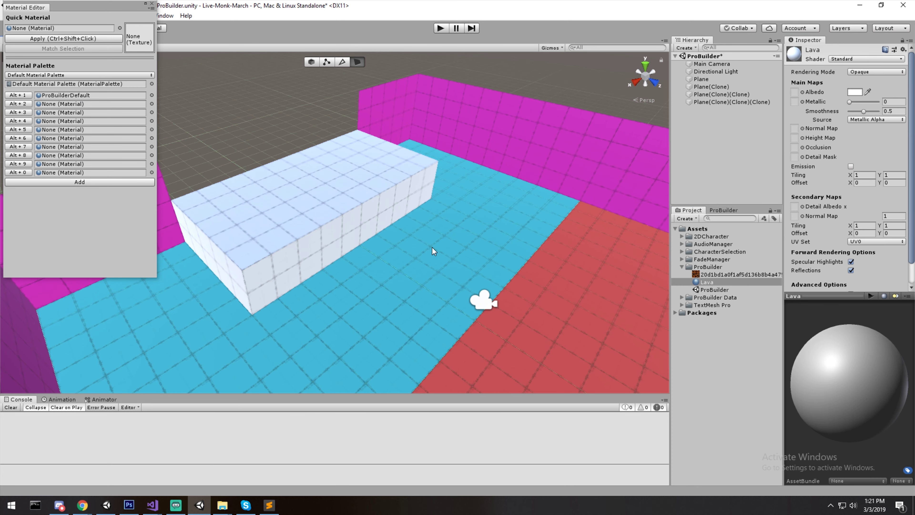
pyautogui.click(707, 275)
pyautogui.click(707, 282)
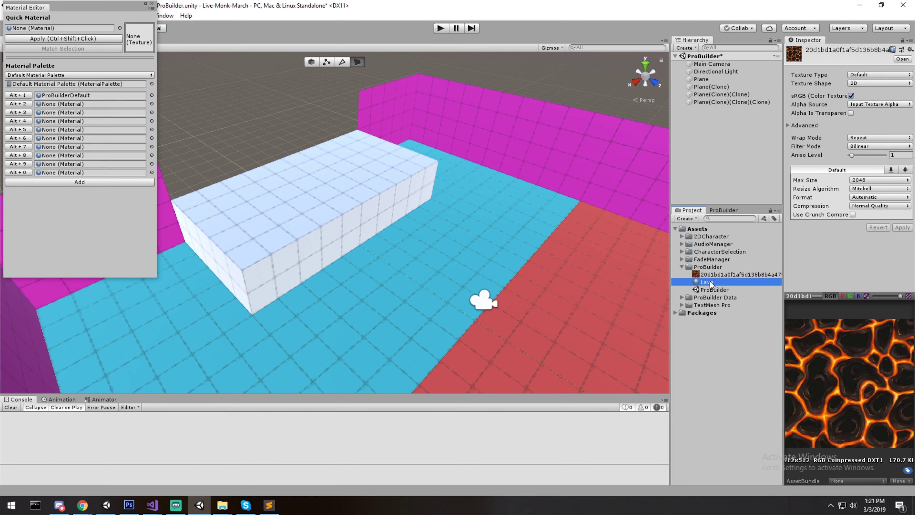
pyautogui.moveTo(711, 274); pyautogui.dragTo(795, 94)
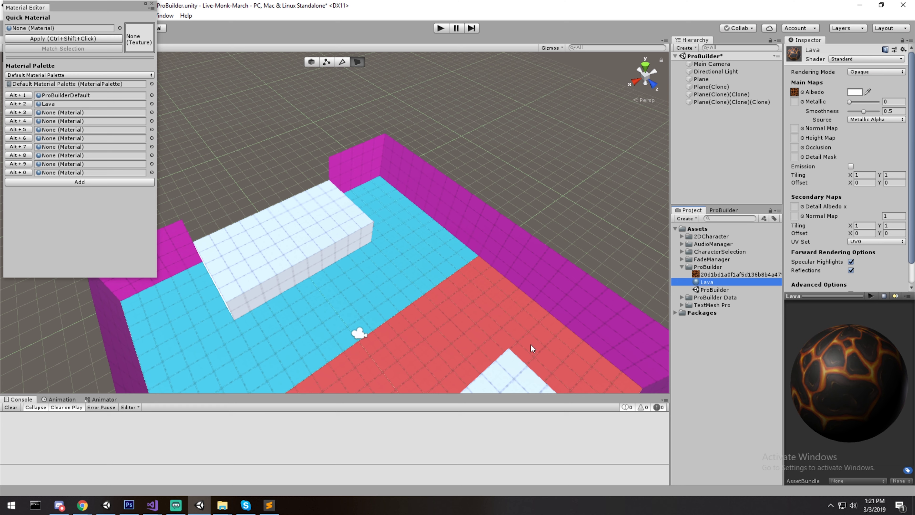
pyautogui.moveTo(726, 285)
pyautogui.mouseDown()
pyautogui.moveTo(92, 97)
pyautogui.moveTo(97, 106)
pyautogui.mouseUp()
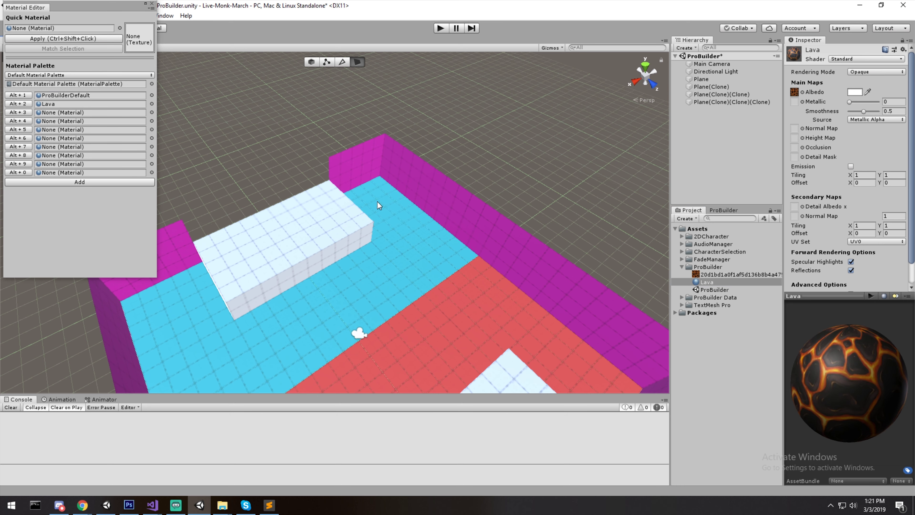
# Select the floor faces around the block on Plane(Clone), leaving out the block's top, and apply the Lava material
pyautogui.click(378, 203)
pyautogui.keyDown('shift'); pyautogui.click(430, 250); pyautogui.keyUp('shift')
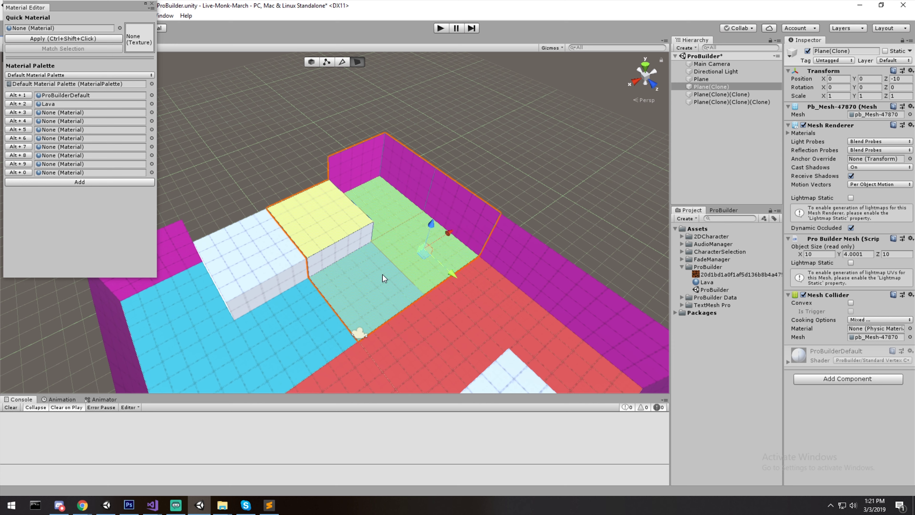
pyautogui.keyDown('shift'); pyautogui.click(382, 276); pyautogui.keyUp('shift')
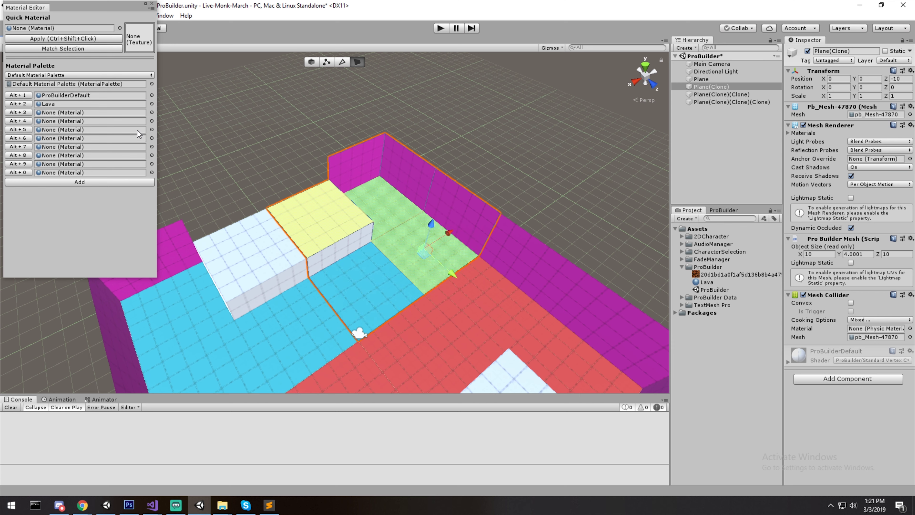
pyautogui.click(24, 104)
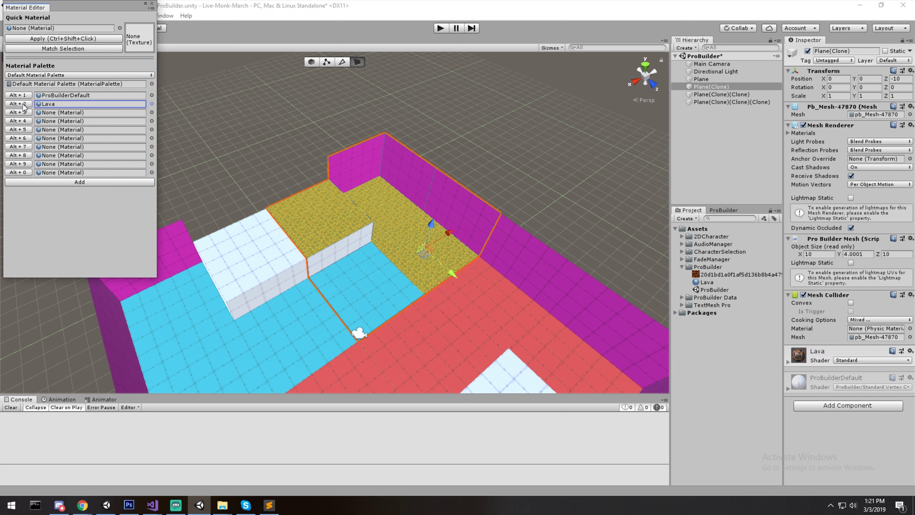
pyautogui.hotkey('ctrl', 'z')
pyautogui.keyDown('shift'); pyautogui.click(380, 290); pyautogui.keyUp('shift')
pyautogui.keyDown('shift'); pyautogui.click(327, 209); pyautogui.keyUp('shift')
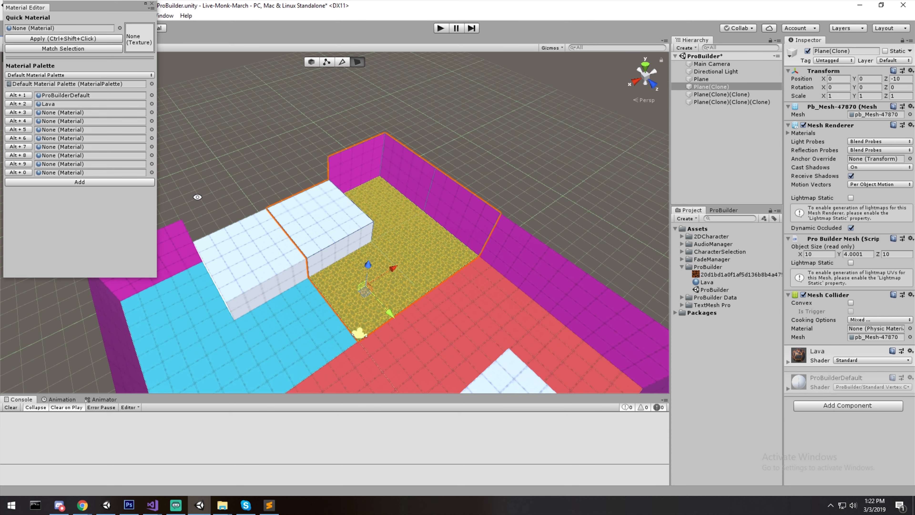
# Select the floor faces of Plane(Clone)(Clone) around the other block and apply the Lava material
pyautogui.moveTo(450, 277); pyautogui.dragTo(511, 277, button='right')
pyautogui.click(402, 285)
pyautogui.moveTo(399, 295)
pyautogui.mouseDown(button='middle')
pyautogui.moveTo(395, 222)
pyautogui.moveTo(347, 146)
pyautogui.mouseUp(button='middle')
pyautogui.keyDown('shift'); pyautogui.click(396, 272); pyautogui.keyUp('shift')
pyautogui.keyDown('shift'); pyautogui.click(476, 258); pyautogui.keyUp('shift')
pyautogui.hotkey('alt', '2')
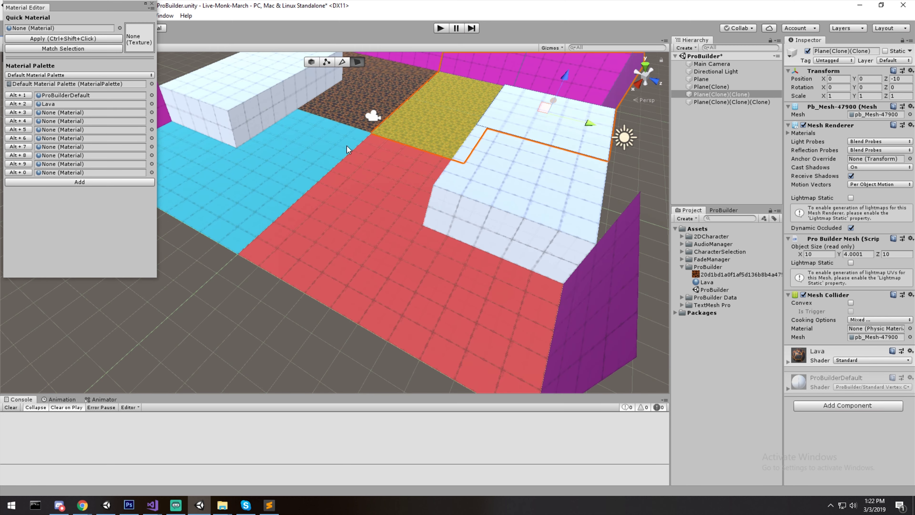
# Select the red floor faces of Plane and apply the Lava material
pyautogui.click(377, 166)
pyautogui.keyDown('shift'); pyautogui.click(354, 218); pyautogui.keyUp('shift')
pyautogui.keyDown('shift'); pyautogui.click(434, 250); pyautogui.keyUp('shift')
pyautogui.moveTo(433, 251); pyautogui.dragTo(411, 226, button='right')
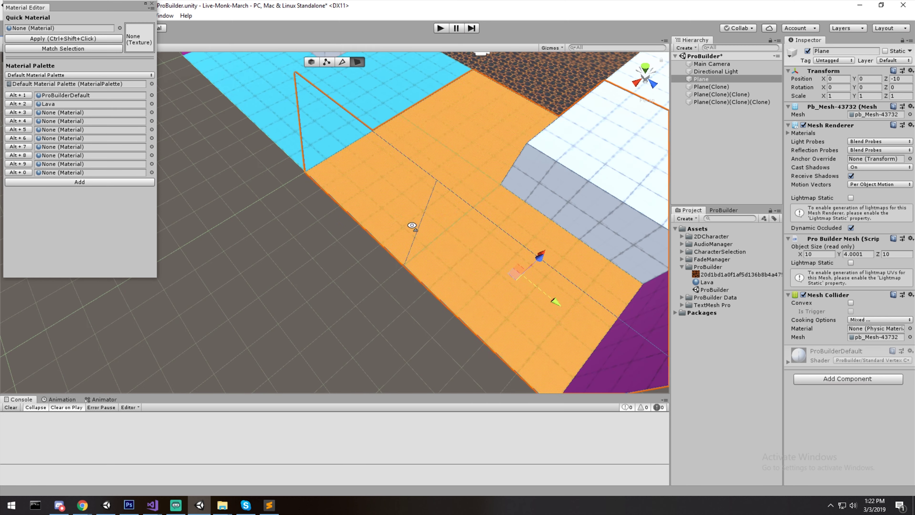
pyautogui.hotkey('alt', '2')
# Apply the Lava material to the remaining cyan floor faces of Plane(Clone)(Clone)(Clone)
pyautogui.moveTo(411, 226); pyautogui.dragTo(422, 247, button='middle')
pyautogui.click(377, 235)
pyautogui.keyDown('shift'); pyautogui.click(304, 288); pyautogui.keyUp('shift')
pyautogui.keyDown('shift'); pyautogui.click(249, 238); pyautogui.keyUp('shift')
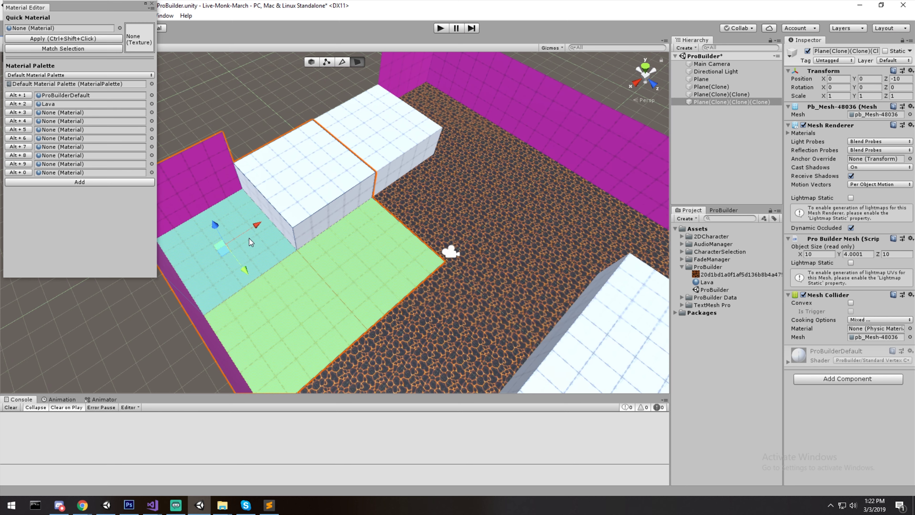
pyautogui.hotkey('alt', '2')
pyautogui.moveTo(490, 260); pyautogui.dragTo(323, 220, button='middle')
pyautogui.click(541, 92)
pyautogui.moveTo(470, 205)
pyautogui.mouseDown(button='right')
pyautogui.moveTo(402, 218)
pyautogui.moveTo(388, 201)
pyautogui.moveTo(340, 257)
pyautogui.mouseUp(button='right')
pyautogui.click(340, 258)
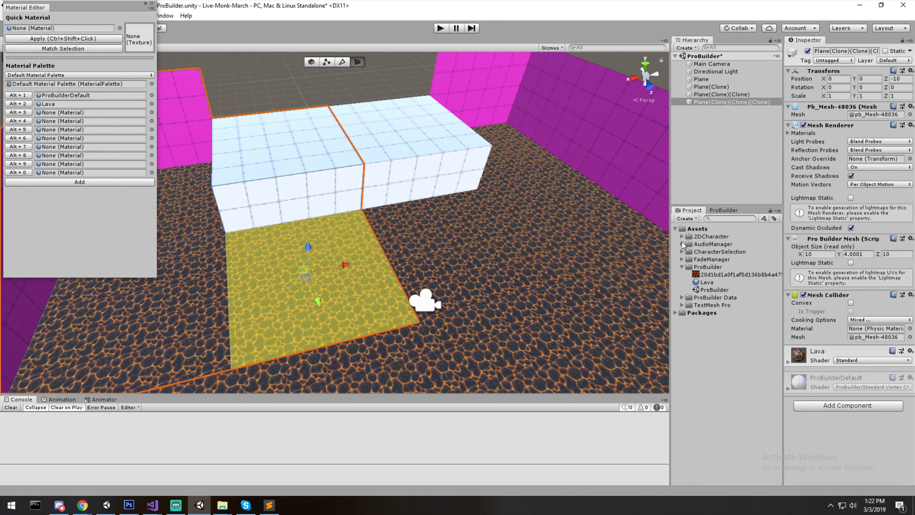
# Try a main-map tiling of 5 in X and 5 in Y on the Lava material
pyautogui.click(708, 283)
pyautogui.click(863, 176)
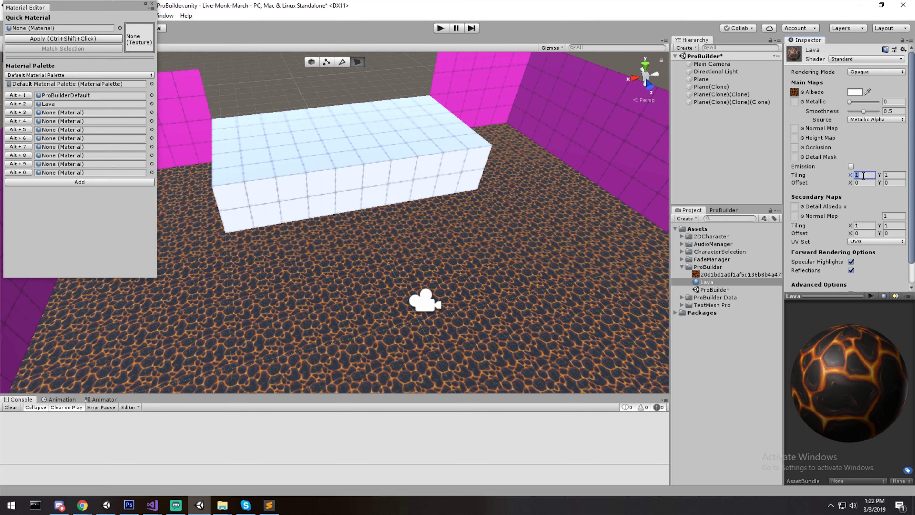
pyautogui.write('5')
pyautogui.press('Tab')
pyautogui.write('5')
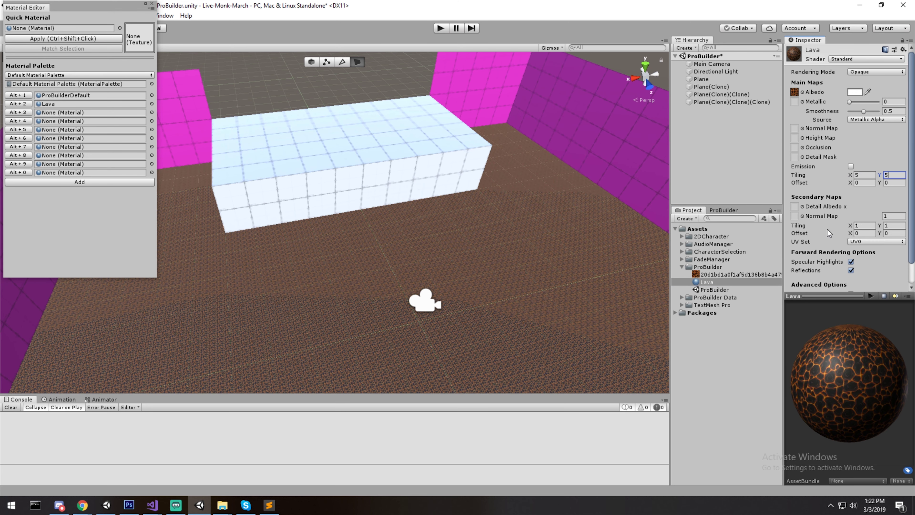
# Set the Lava material's main-map tiling to 0.2 in X and Y, and clear the selection
pyautogui.moveTo(871, 175); pyautogui.dragTo(674, 167)
pyautogui.write('0.2')
pyautogui.press('Tab')
pyautogui.write('0.2')
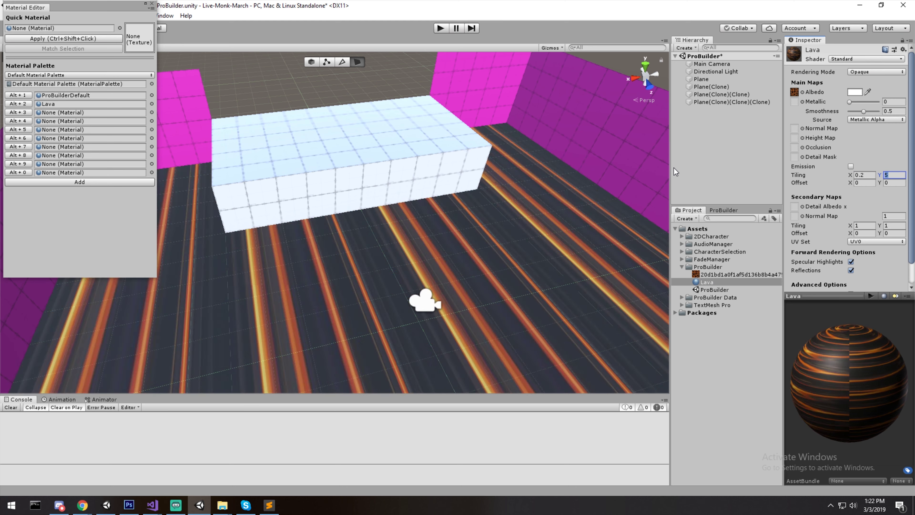
pyautogui.scroll(-3, 361, 173)
pyautogui.click(328, 98)
pyautogui.scroll(-2, 337, 129)
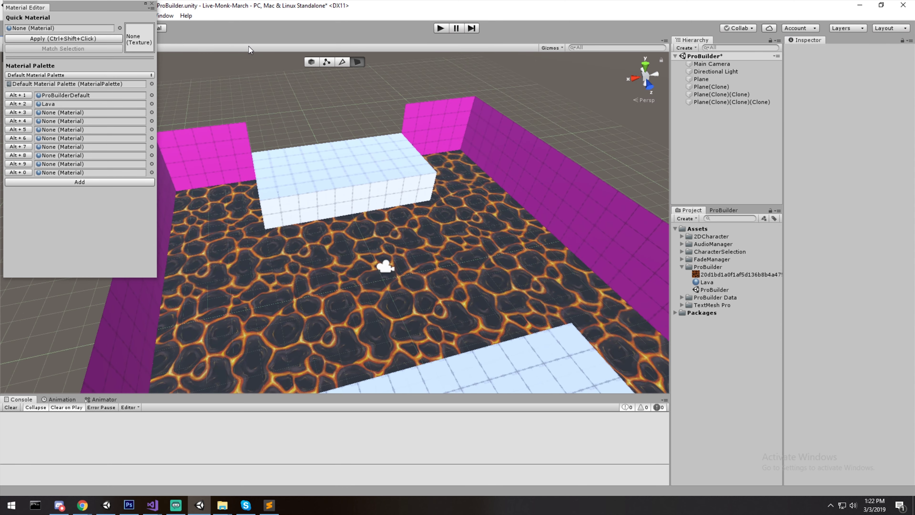
# Close the Material Editor and bring up the ProBuilder tools after examining the lava floor from several sides
pyautogui.click(151, 3)
pyautogui.keyDown('alt'); pyautogui.moveTo(252, 177); pyautogui.dragTo(317, 193); pyautogui.keyUp('alt')
pyautogui.moveTo(317, 194); pyautogui.dragTo(455, 171, button='middle')
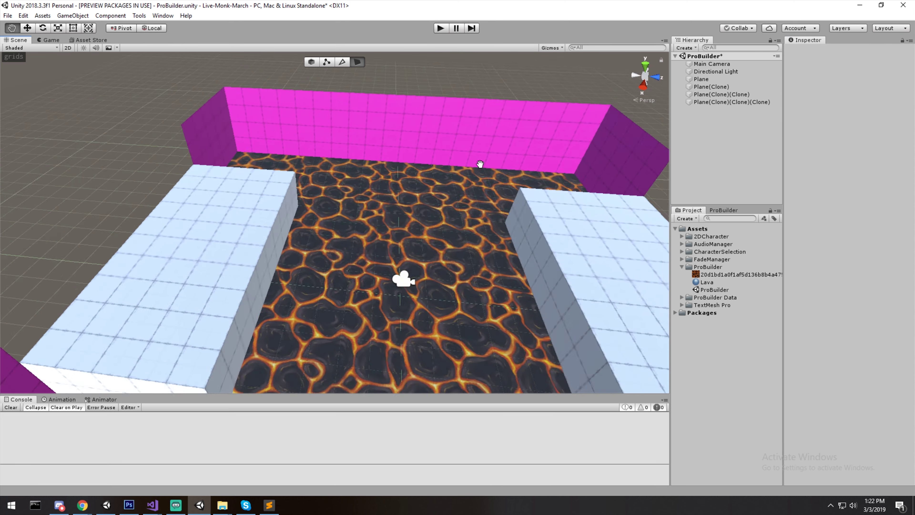
pyautogui.keyDown('alt'); pyautogui.moveTo(389, 195); pyautogui.dragTo(439, 212); pyautogui.keyUp('alt')
pyautogui.moveTo(400, 216); pyautogui.dragTo(440, 202, button='middle')
pyautogui.moveTo(439, 202); pyautogui.dragTo(481, 189, button='right')
pyautogui.moveTo(337, 252); pyautogui.dragTo(383, 228, button='middle')
pyautogui.scroll(-4, 383, 228)
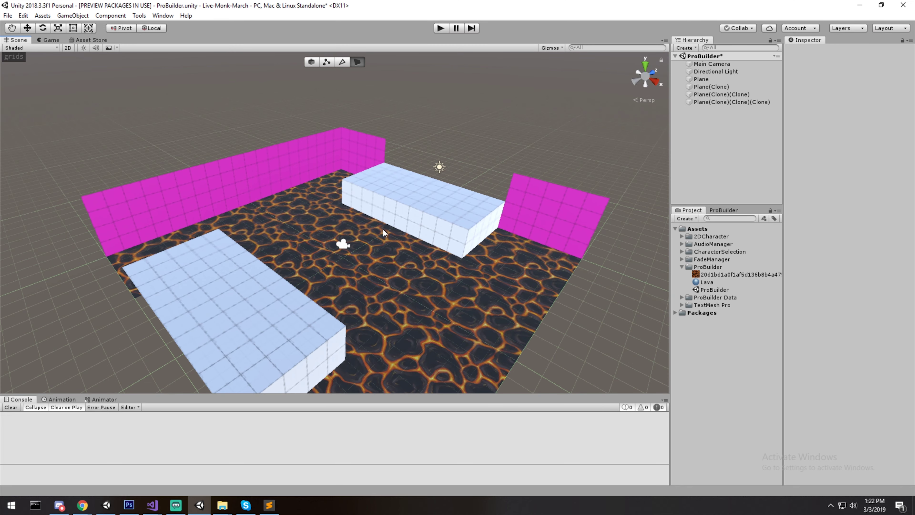
pyautogui.keyDown('alt'); pyautogui.moveTo(499, 183); pyautogui.dragTo(502, 198); pyautogui.keyUp('alt')
pyautogui.click(723, 211)
pyautogui.moveTo(444, 180)
pyautogui.mouseDown(button='middle')
pyautogui.moveTo(390, 238)
pyautogui.moveTo(434, 168)
pyautogui.mouseUp(button='middle')
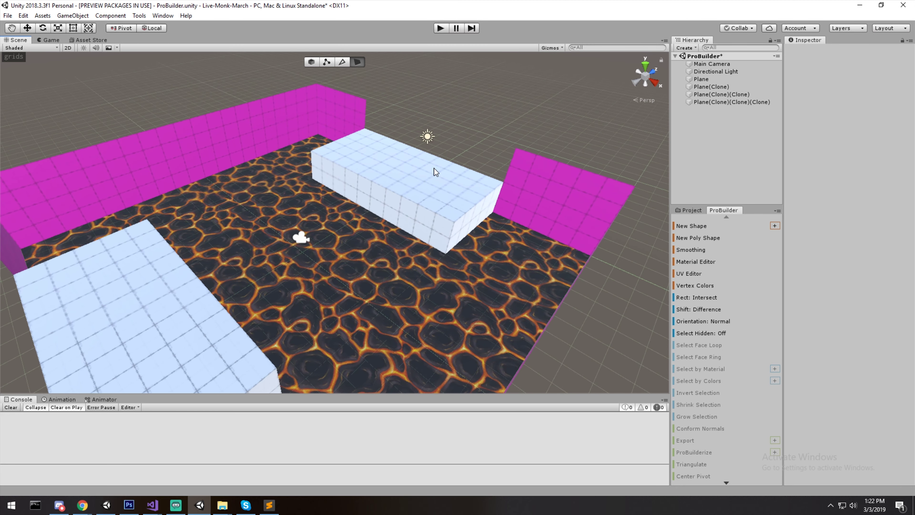
pyautogui.click(702, 237)
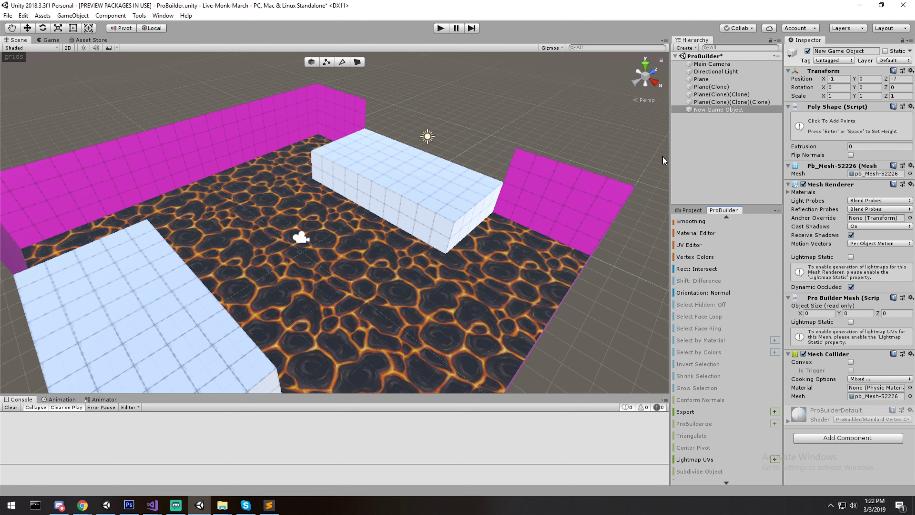
pyautogui.scroll(-4, 471, 200)
pyautogui.click(710, 111)
pyautogui.press('Delete')
# Draw a new poly shape with a curved outer edge, about 6 by 7 units, on the empty grid beside the level
pyautogui.click(710, 241)
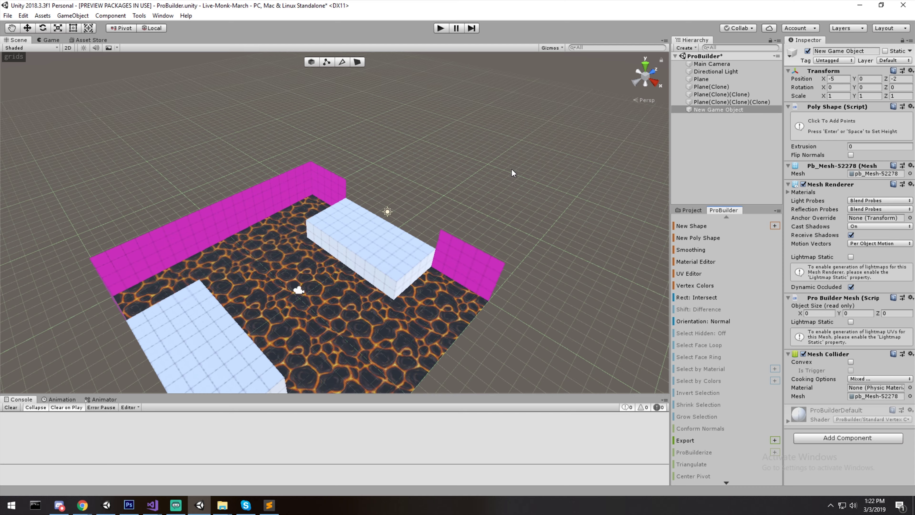
pyautogui.moveTo(528, 178); pyautogui.dragTo(421, 221, button='middle')
pyautogui.moveTo(420, 221); pyautogui.dragTo(335, 259, button='right')
pyautogui.moveTo(454, 196); pyautogui.dragTo(386, 221, button='middle')
pyautogui.keyDown('alt'); pyautogui.moveTo(385, 221); pyautogui.dragTo(426, 233); pyautogui.keyUp('alt')
pyautogui.click(438, 237)
pyautogui.scroll(3, 427, 211)
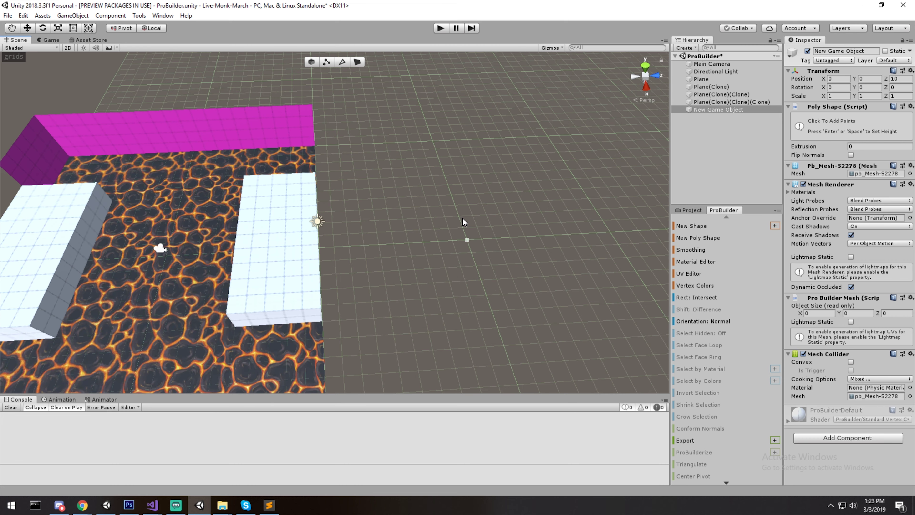
pyautogui.scroll(2, 462, 218)
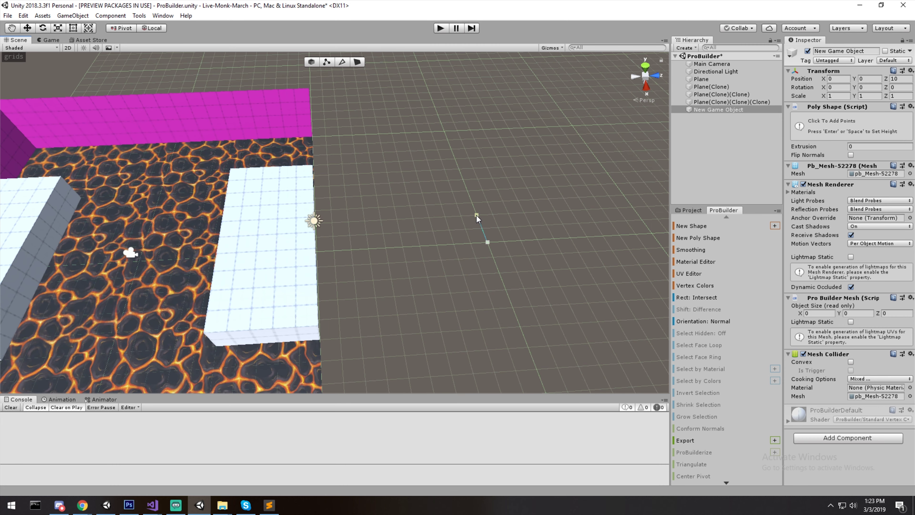
pyautogui.click(452, 191)
pyautogui.click(418, 182)
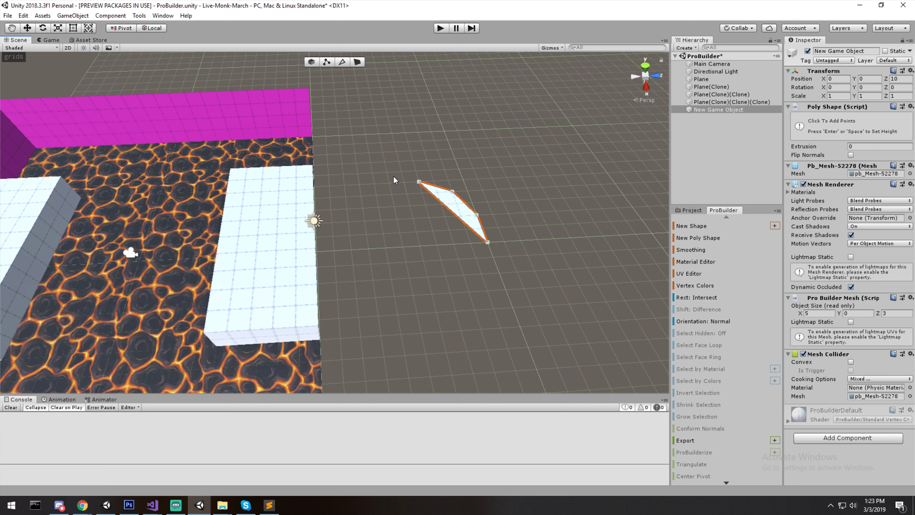
pyautogui.click(386, 173)
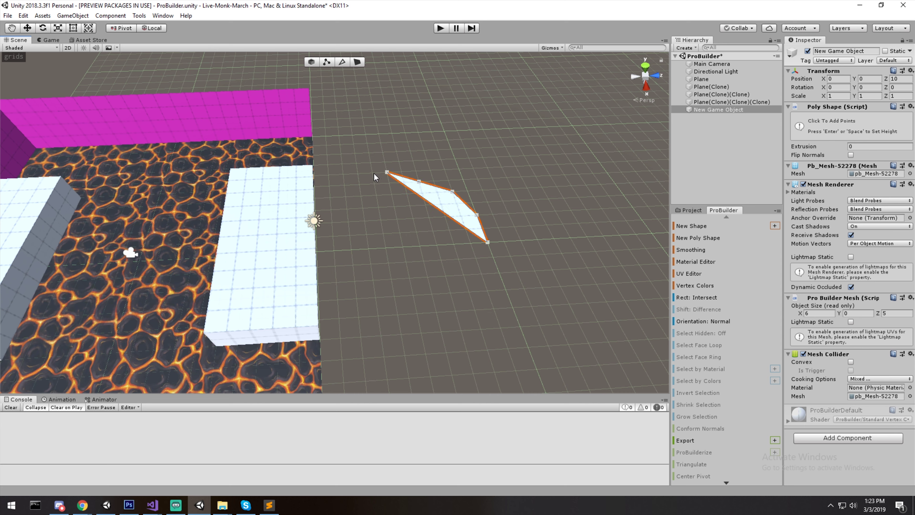
pyautogui.click(358, 174)
pyautogui.click(369, 248)
pyautogui.scroll(5, 468, 231)
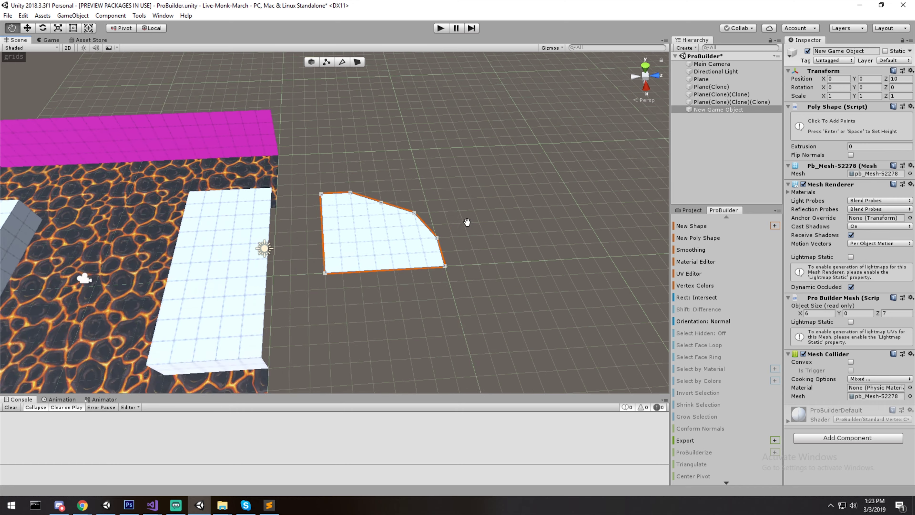
pyautogui.scroll(7, 467, 227)
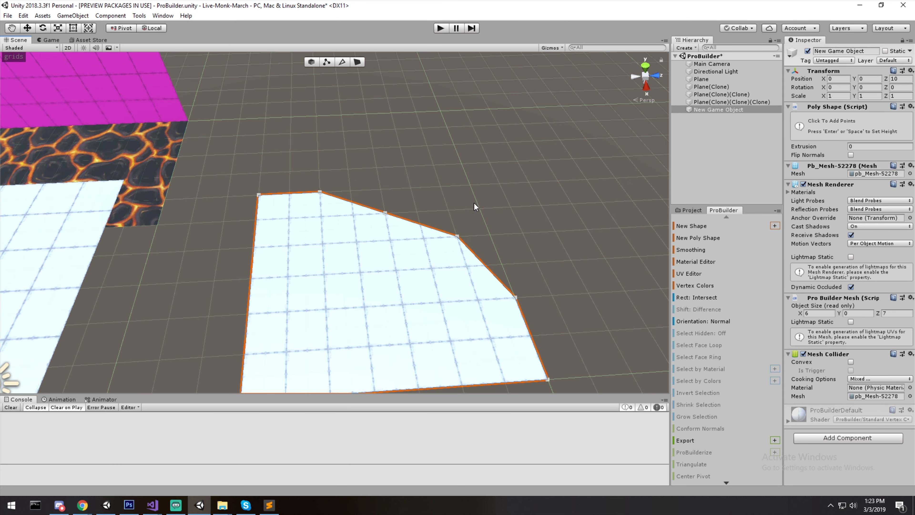
pyautogui.moveTo(474, 204); pyautogui.dragTo(451, 251, button='right')
pyautogui.moveTo(451, 252); pyautogui.dragTo(333, 292, button='middle')
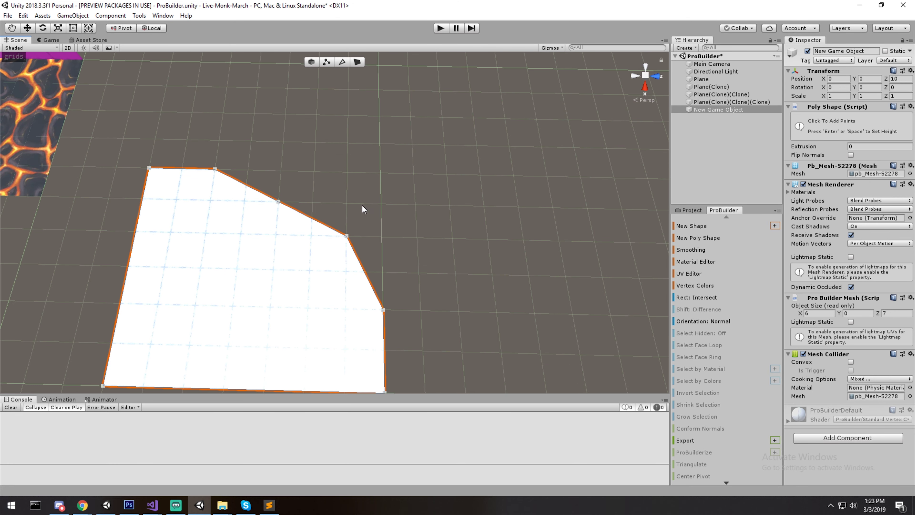
pyautogui.keyDown('alt'); pyautogui.moveTo(362, 206); pyautogui.dragTo(296, 239); pyautogui.keyUp('alt')
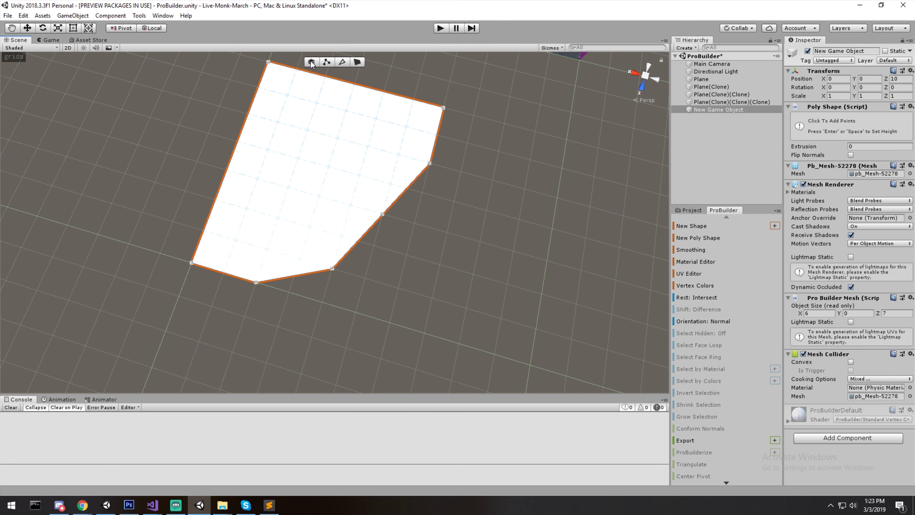
pyautogui.moveTo(374, 108); pyautogui.dragTo(364, 121, button='middle')
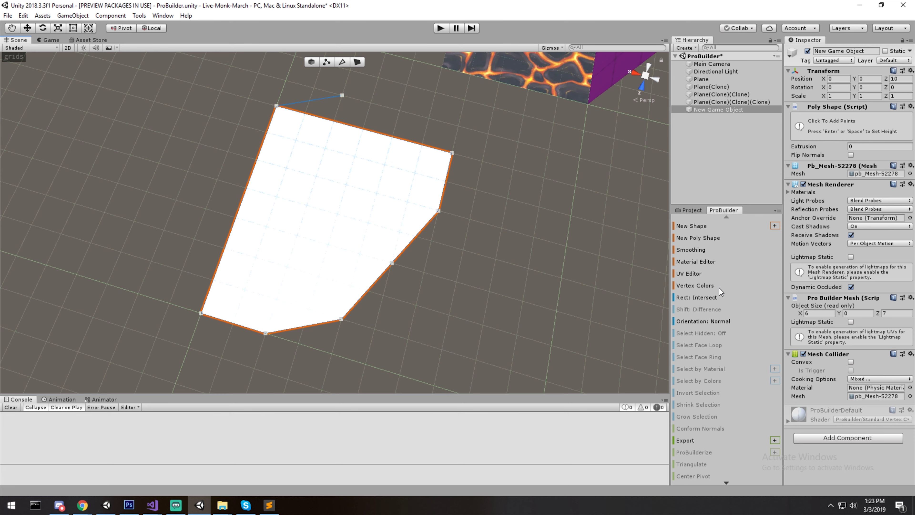
# Finish drawing the poly shape as a flat surface with an extrusion of 0 and select its face
pyautogui.scroll(-2, 607, 194)
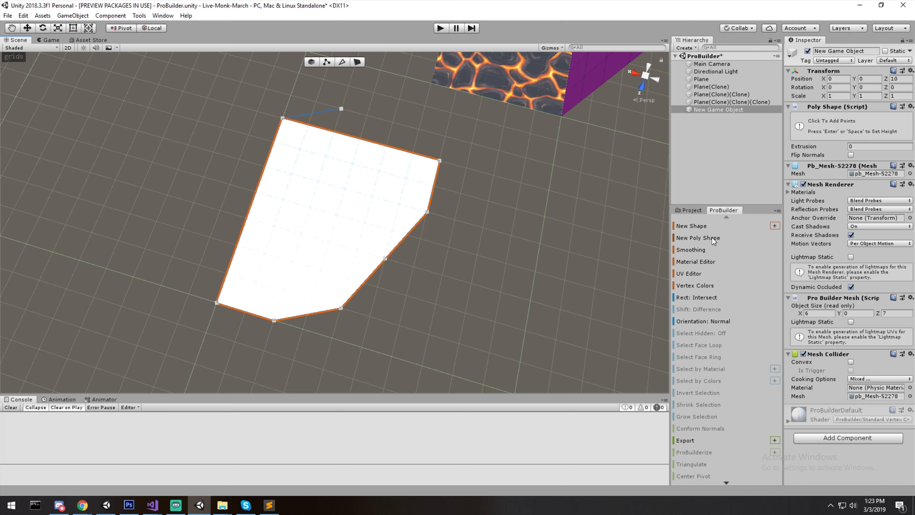
pyautogui.press('Return')
pyautogui.moveTo(365, 147); pyautogui.dragTo(389, 148, button='right')
pyautogui.press('Return')
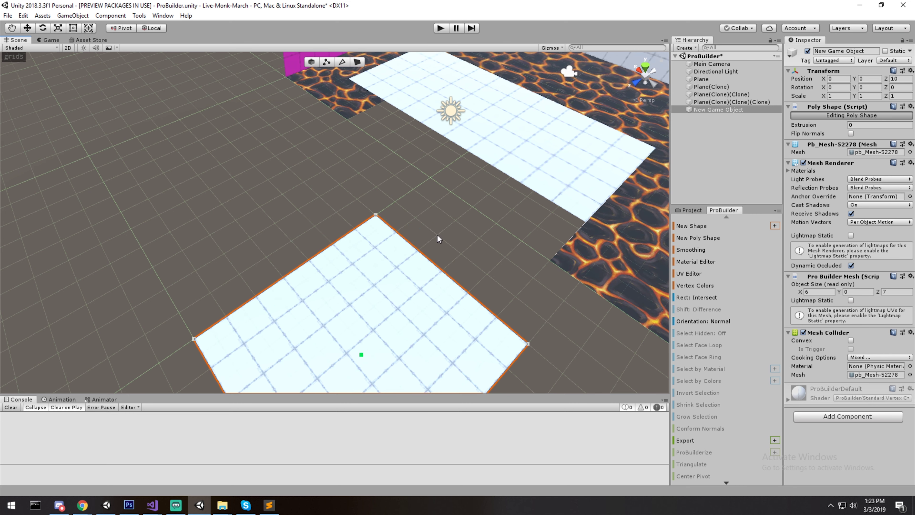
pyautogui.click(432, 241)
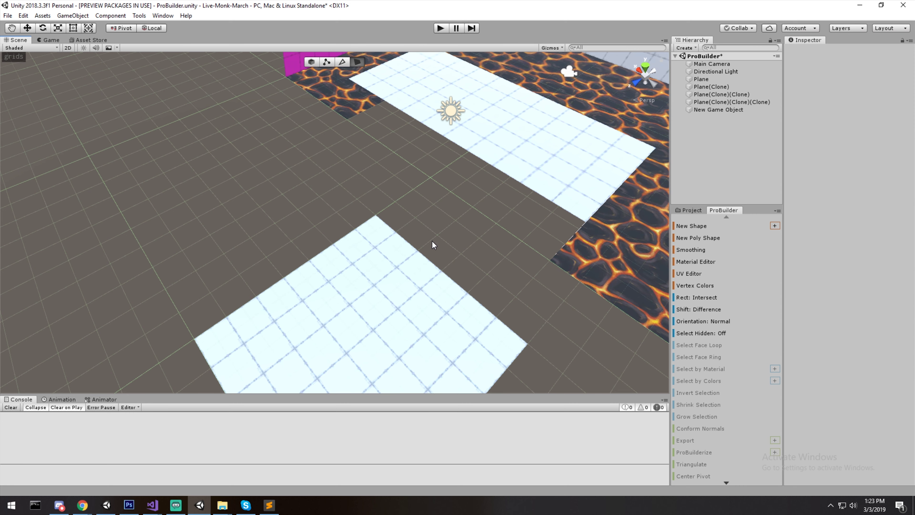
pyautogui.click(407, 266)
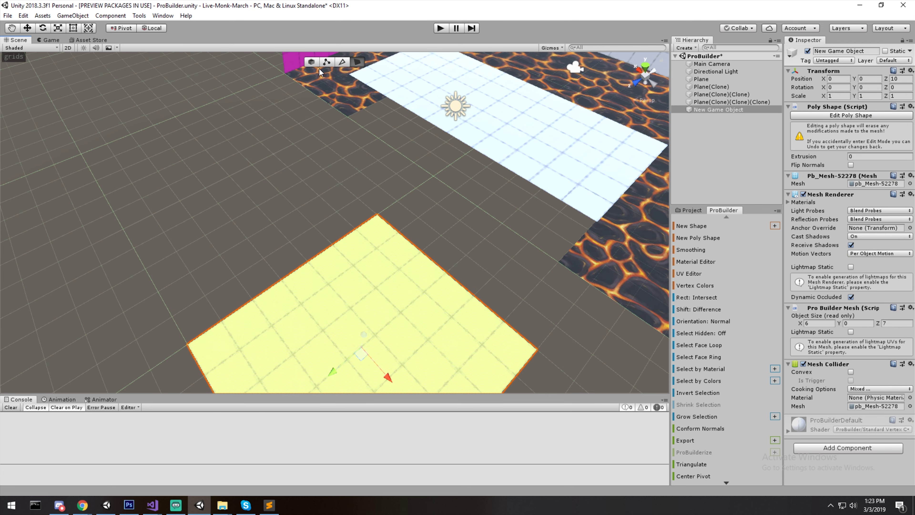
# Select the vertices along the shape's upper curved side and move them 1 unit outward, widening the shape to 7 units in X
pyautogui.click(327, 63)
pyautogui.click(310, 64)
pyautogui.moveTo(388, 300); pyautogui.dragTo(424, 260, button='middle')
pyautogui.click(325, 63)
pyautogui.keyDown('alt'); pyautogui.moveTo(406, 167); pyautogui.dragTo(388, 144); pyautogui.keyUp('alt')
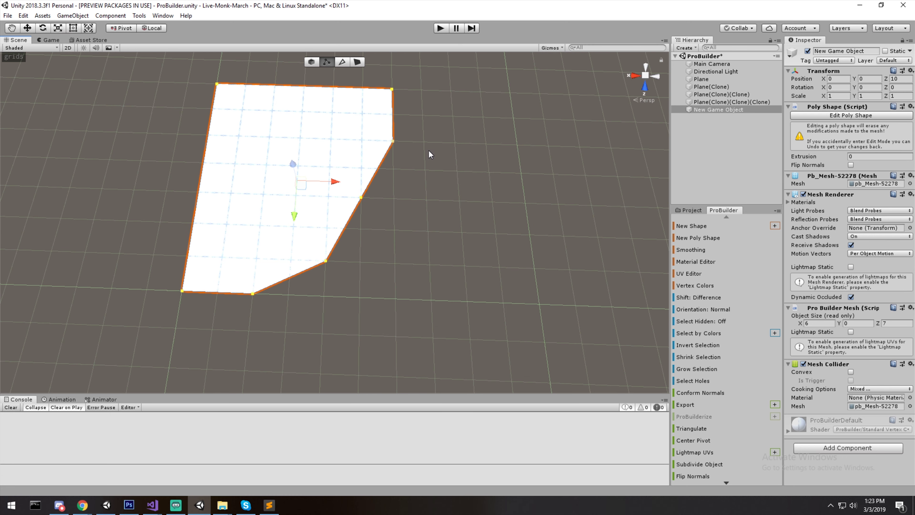
pyautogui.moveTo(429, 150); pyautogui.dragTo(425, 218, button='middle')
pyautogui.moveTo(333, 105); pyautogui.dragTo(463, 255)
pyautogui.moveTo(357, 129); pyautogui.dragTo(379, 130)
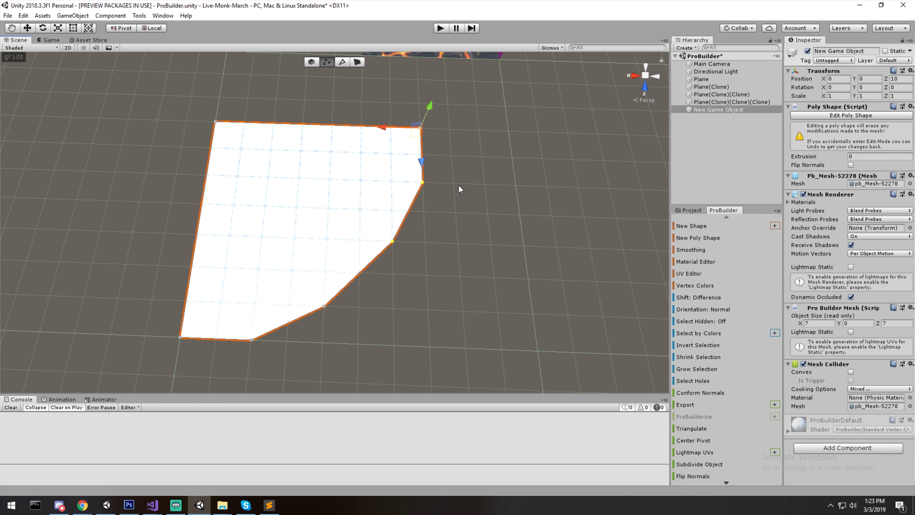
# Extrude the flat shape's face upward about 7 units into a solid block and clear the selection
pyautogui.click(460, 279)
pyautogui.keyDown('alt'); pyautogui.moveTo(461, 280); pyautogui.dragTo(427, 215); pyautogui.keyUp('alt')
pyautogui.click(316, 199)
pyautogui.click(357, 62)
pyautogui.click(320, 203)
pyautogui.keyDown('shift'); pyautogui.moveTo(288, 230); pyautogui.dragTo(205, 112); pyautogui.keyUp('shift')
pyautogui.scroll(-2, 341, 244)
pyautogui.keyDown('alt'); pyautogui.moveTo(378, 268); pyautogui.dragTo(410, 241); pyautogui.keyUp('alt')
pyautogui.click(442, 298)
pyautogui.keyDown('alt'); pyautogui.moveTo(443, 298); pyautogui.dragTo(173, 162); pyautogui.keyUp('alt')
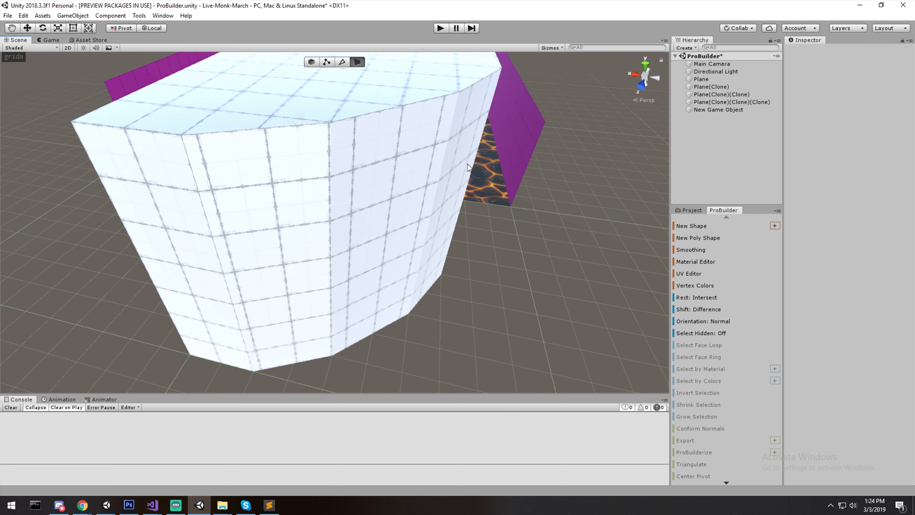
# Assign the adjoining side faces along the block's curved wall to smoothing group 1, and close the Smooth Group Editor
pyautogui.moveTo(414, 207); pyautogui.dragTo(435, 180, button='right')
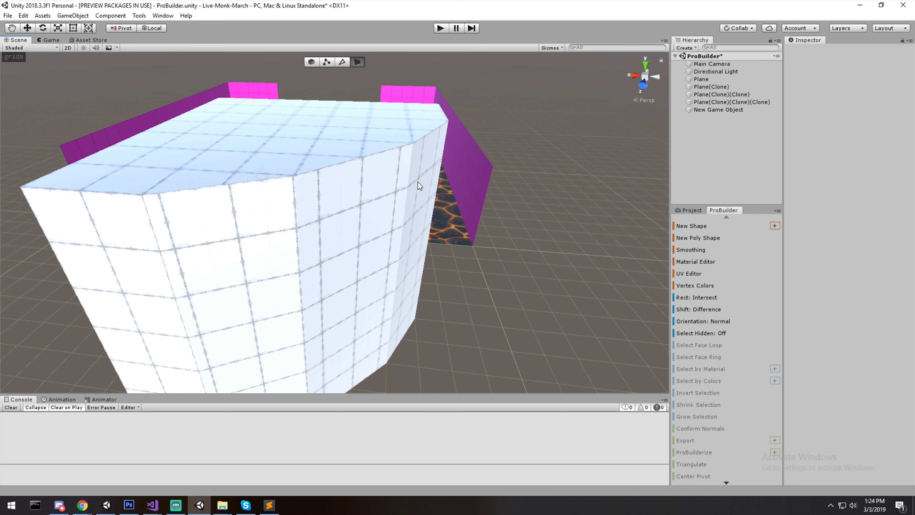
pyautogui.keyDown('alt'); pyautogui.moveTo(416, 211); pyautogui.dragTo(423, 182); pyautogui.keyUp('alt')
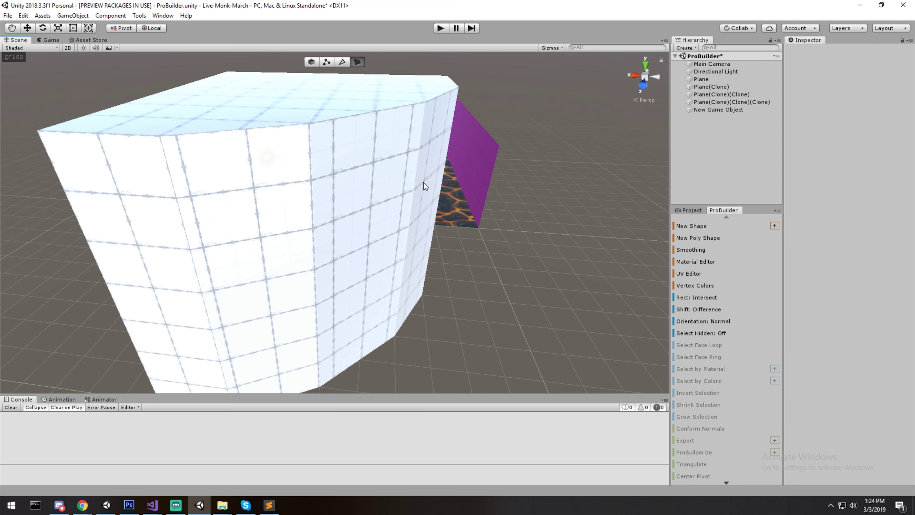
pyautogui.click(434, 167)
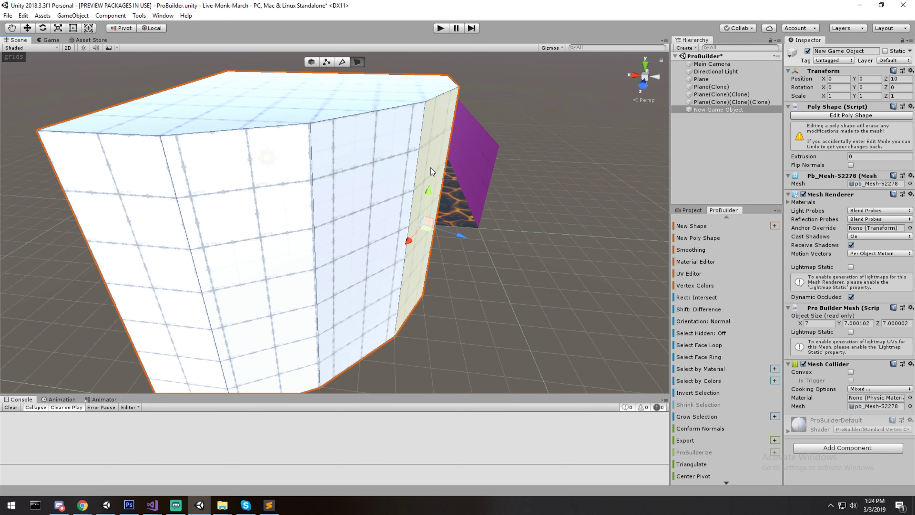
pyautogui.keyDown('shift'); pyautogui.click(272, 215); pyautogui.keyUp('shift')
pyautogui.keyDown('shift'); pyautogui.click(169, 216); pyautogui.keyUp('shift')
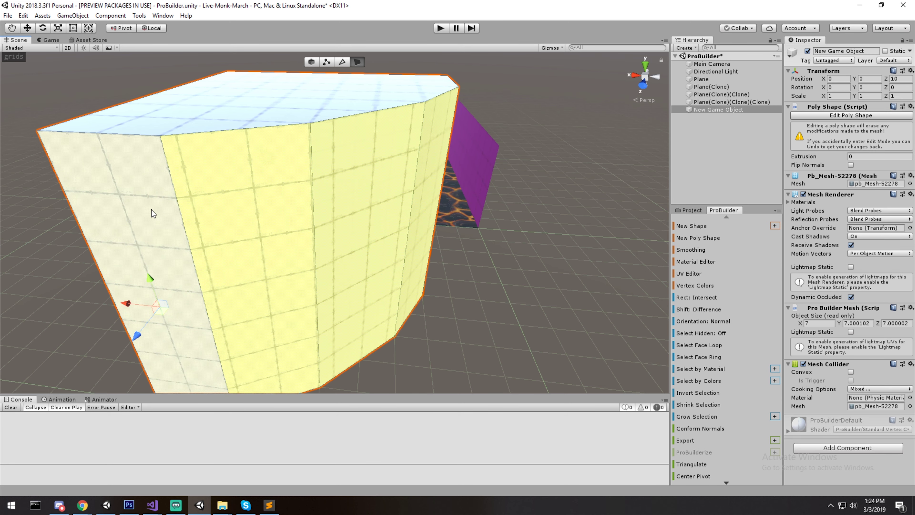
pyautogui.click(704, 251)
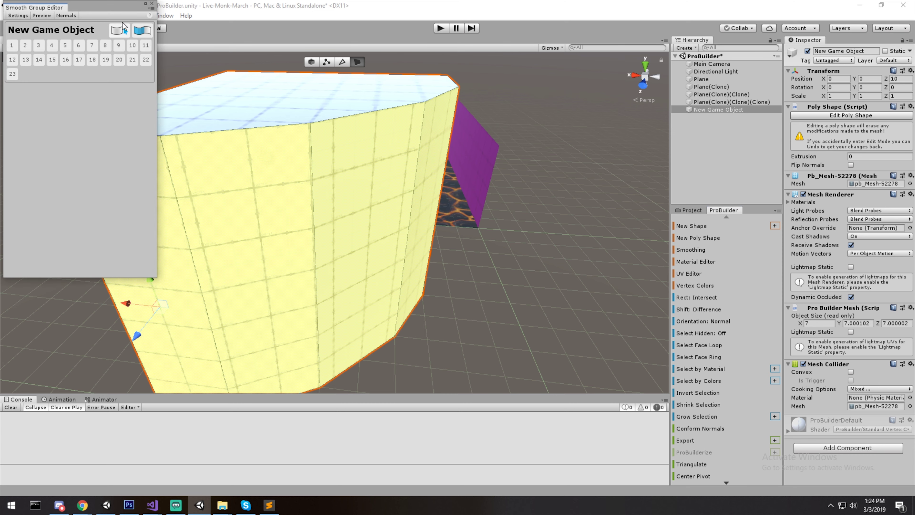
pyautogui.moveTo(99, 6); pyautogui.dragTo(606, 86)
pyautogui.click(516, 125)
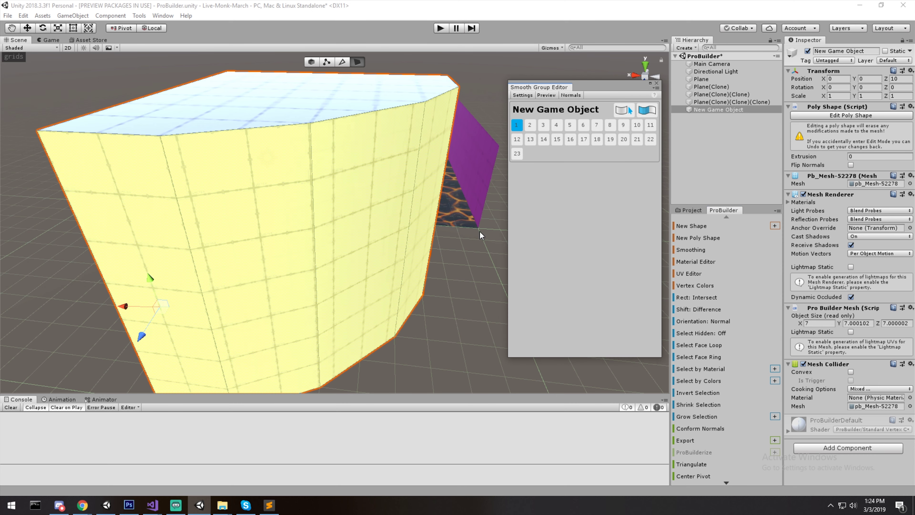
pyautogui.click(657, 83)
pyautogui.click(585, 277)
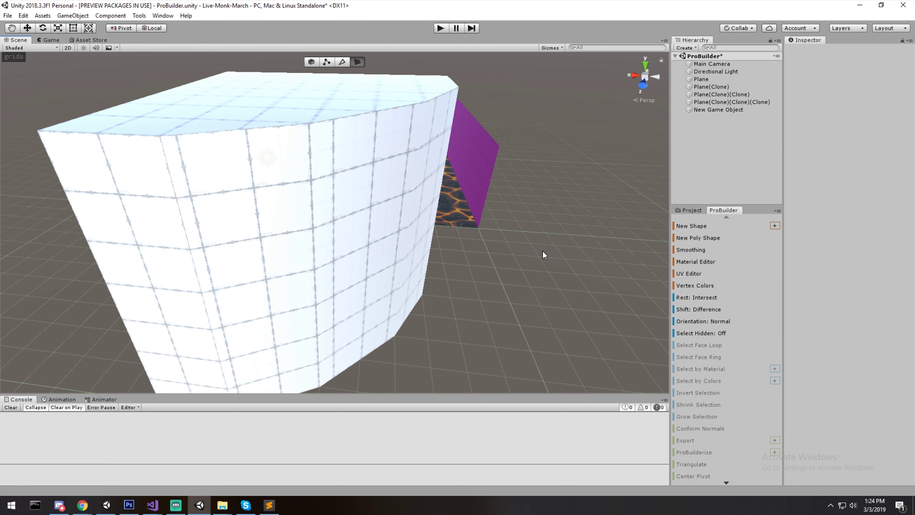
# Examine the shading of the block's smoothed curved wall from several sides
pyautogui.keyDown('alt'); pyautogui.moveTo(509, 183); pyautogui.dragTo(344, 216); pyautogui.keyUp('alt')
pyautogui.scroll(-5, 441, 229)
pyautogui.keyDown('alt'); pyautogui.moveTo(442, 229); pyautogui.dragTo(371, 331); pyautogui.keyUp('alt')
pyautogui.moveTo(371, 331); pyautogui.dragTo(347, 260, button='middle')
pyautogui.moveTo(348, 259); pyautogui.dragTo(357, 249, button='right')
pyautogui.scroll(-3, 358, 248)
pyautogui.scroll(5, 328, 313)
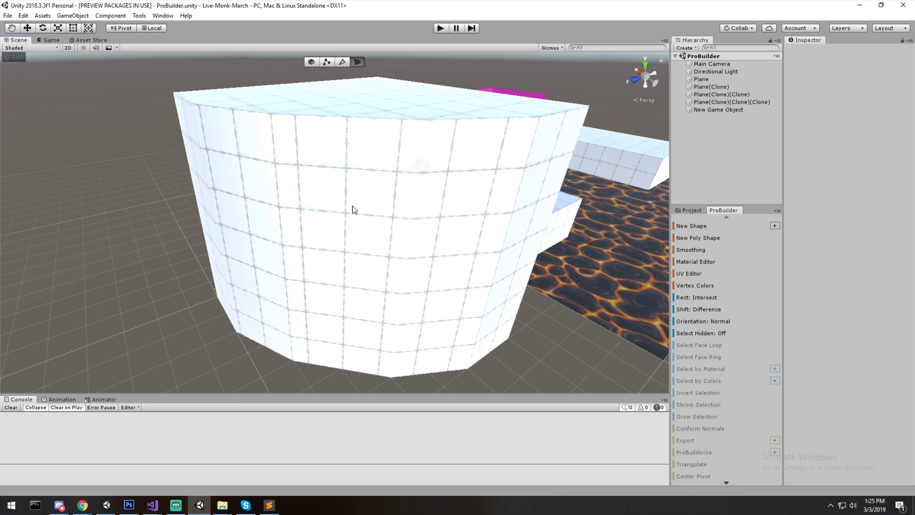
# Select two neighbouring faces of the block's curved wall and assign them to smoothing group 2
pyautogui.click(329, 204)
pyautogui.keyDown('shift'); pyautogui.click(258, 198); pyautogui.keyUp('shift')
pyautogui.keyDown('alt'); pyautogui.moveTo(258, 198); pyautogui.dragTo(354, 206); pyautogui.keyUp('alt')
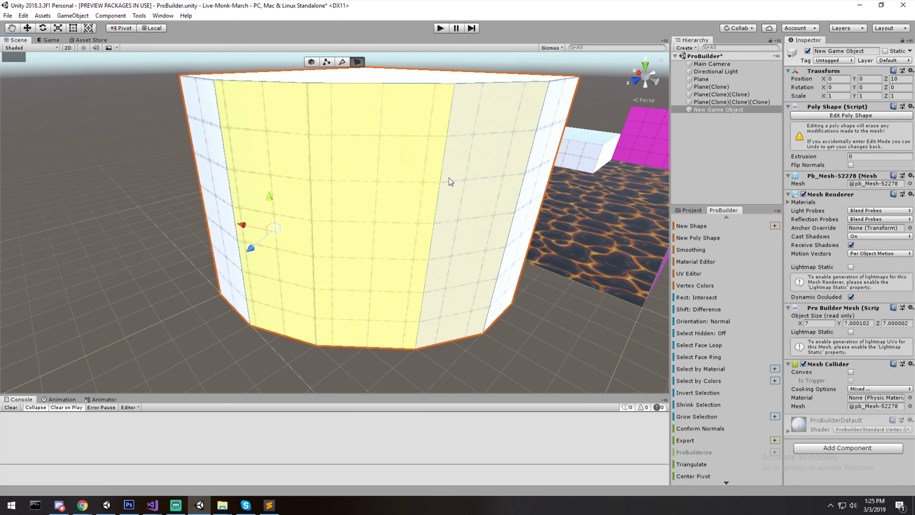
pyautogui.moveTo(365, 171); pyautogui.dragTo(468, 188, button='middle')
pyautogui.click(704, 253)
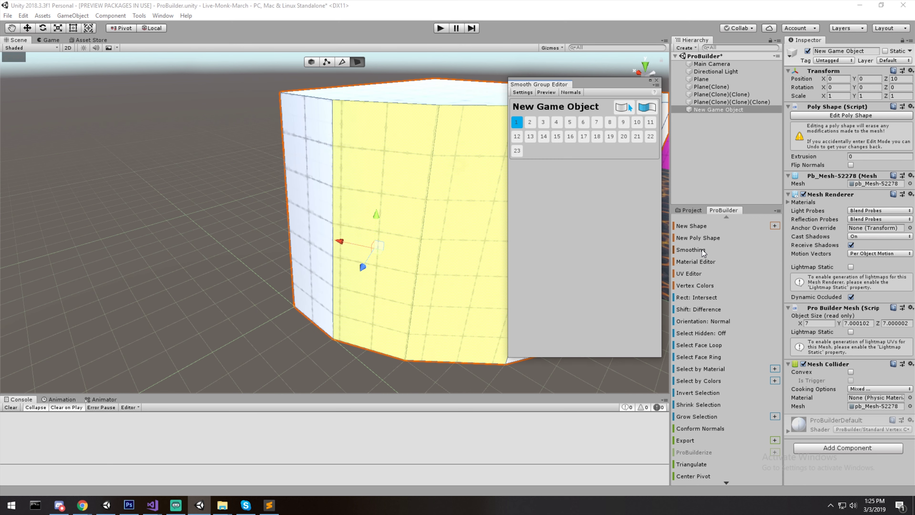
pyautogui.keyDown('alt'); pyautogui.moveTo(459, 164); pyautogui.dragTo(385, 187); pyautogui.keyUp('alt')
pyautogui.click(385, 188)
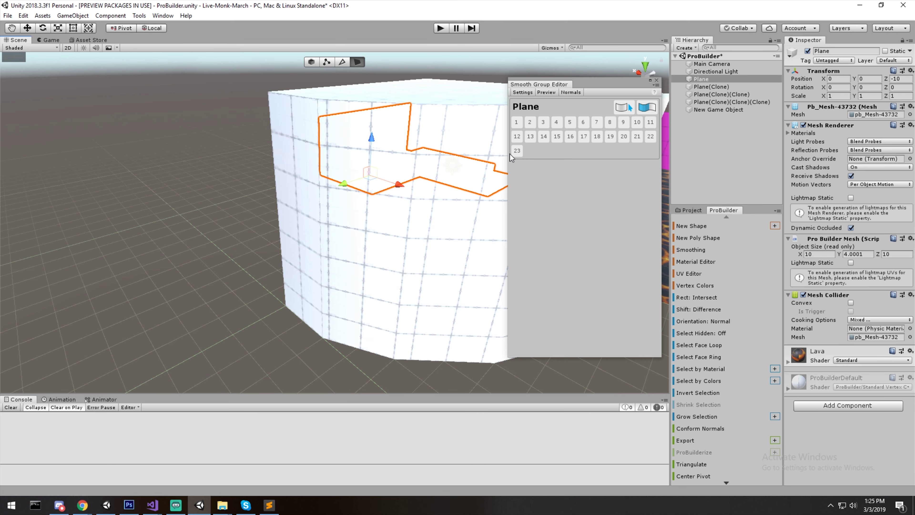
pyautogui.click(361, 325)
pyautogui.click(440, 337)
pyautogui.click(533, 122)
# Clear the selection and examine the shading where the two smoothing groups meet on the curved wall, closing the Smooth Group Editor
pyautogui.click(161, 161)
pyautogui.keyDown('alt'); pyautogui.moveTo(187, 163); pyautogui.dragTo(310, 166); pyautogui.keyUp('alt')
pyautogui.moveTo(310, 166); pyautogui.dragTo(311, 227, button='middle')
pyautogui.keyDown('alt'); pyautogui.moveTo(311, 227); pyautogui.dragTo(251, 144); pyautogui.keyUp('alt')
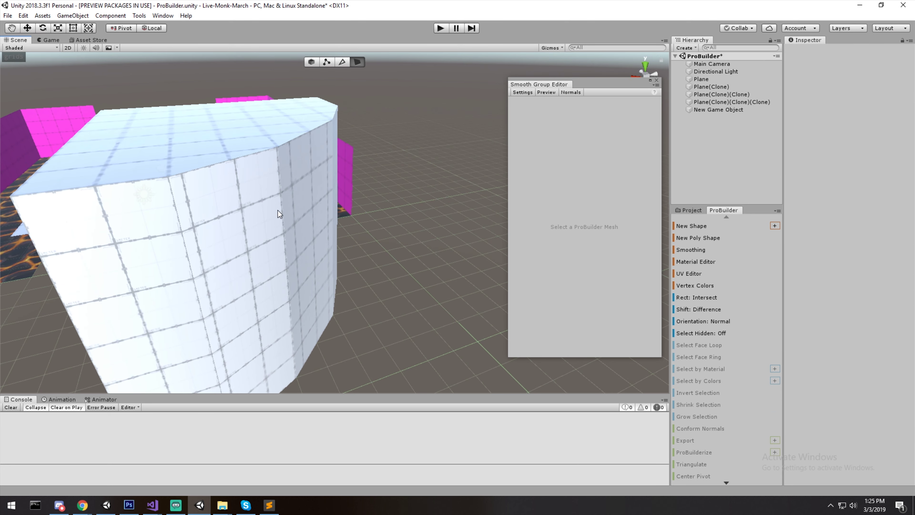
pyautogui.keyDown('alt'); pyautogui.moveTo(294, 178); pyautogui.dragTo(359, 91); pyautogui.keyUp('alt')
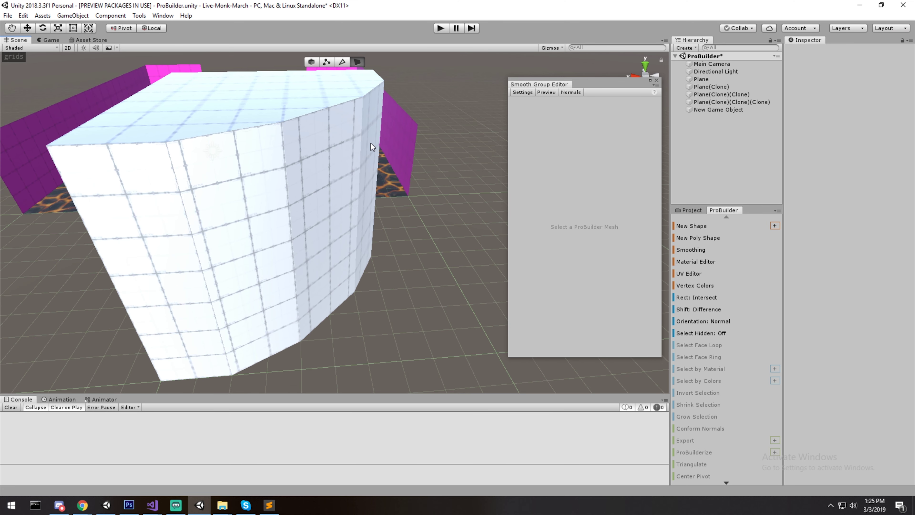
pyautogui.keyDown('alt'); pyautogui.moveTo(376, 207); pyautogui.dragTo(301, 189); pyautogui.keyUp('alt')
pyautogui.moveTo(302, 189); pyautogui.dragTo(162, 217, button='right')
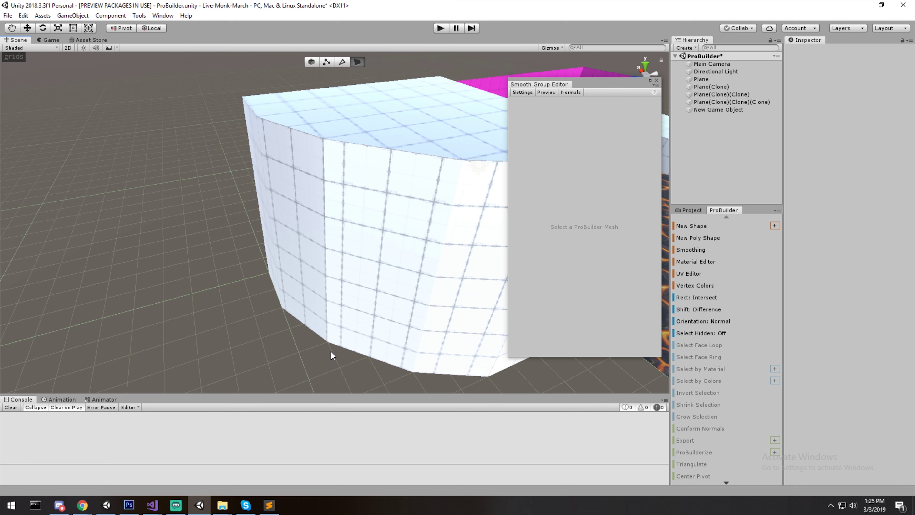
pyautogui.click(390, 123)
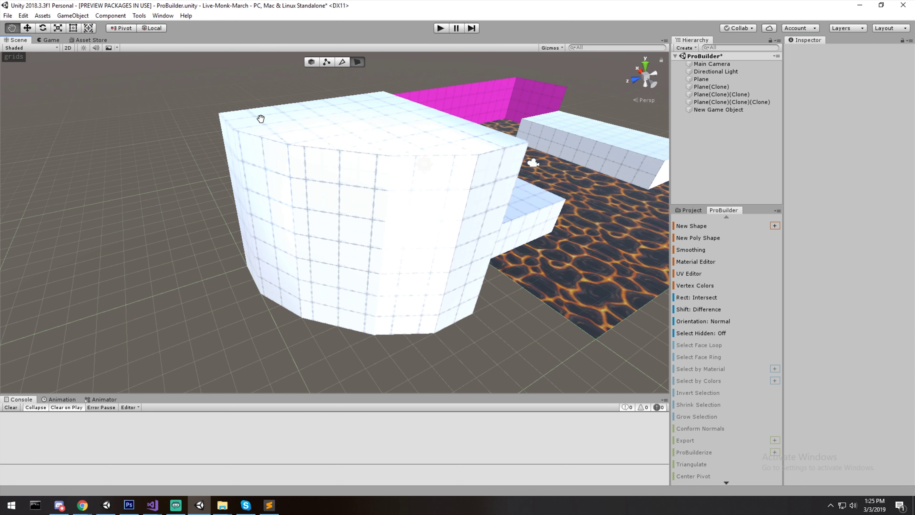
pyautogui.moveTo(260, 119); pyautogui.dragTo(256, 148)
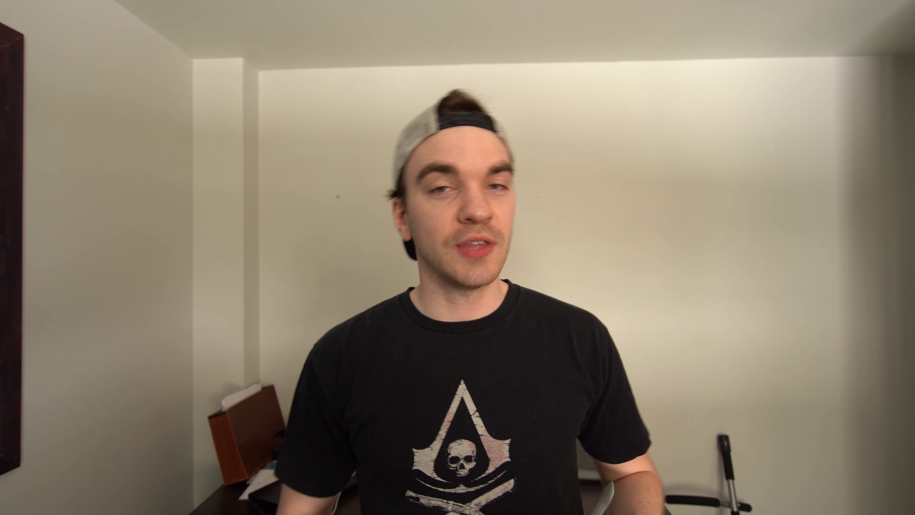